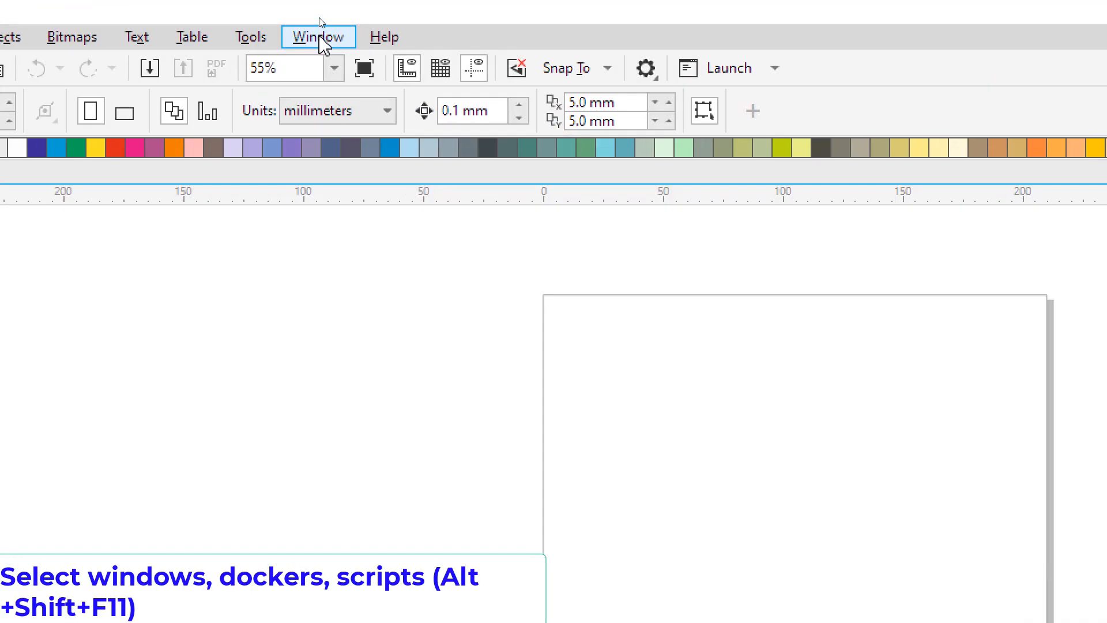
Show the Scripts docker and run the CreateCalendar macro from the CalendarWizard project
click(322, 38)
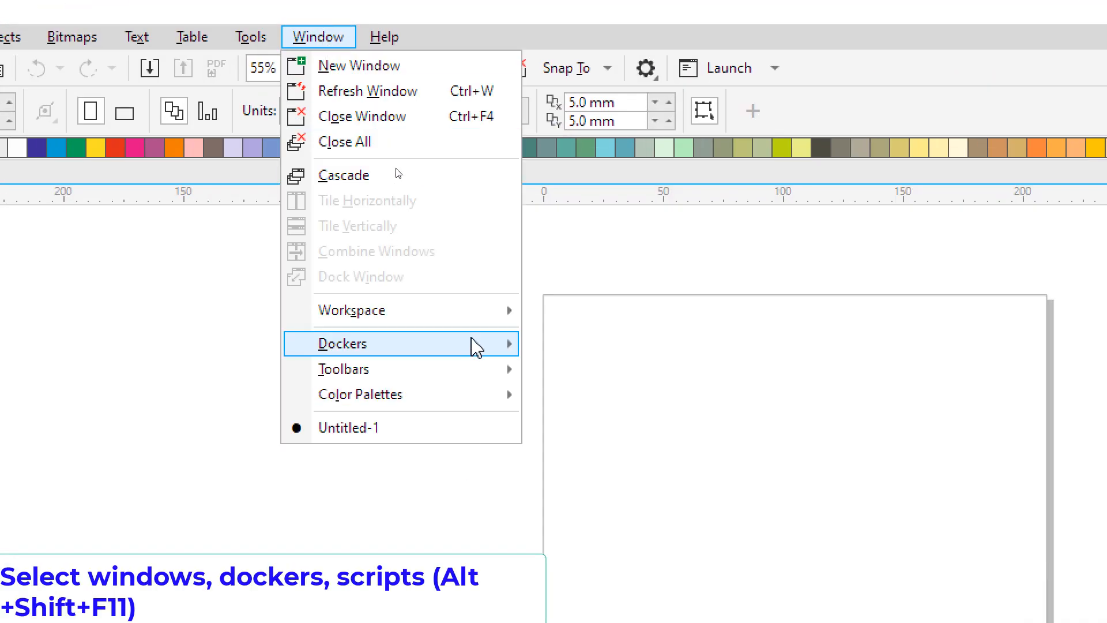
mouse_move(474, 345)
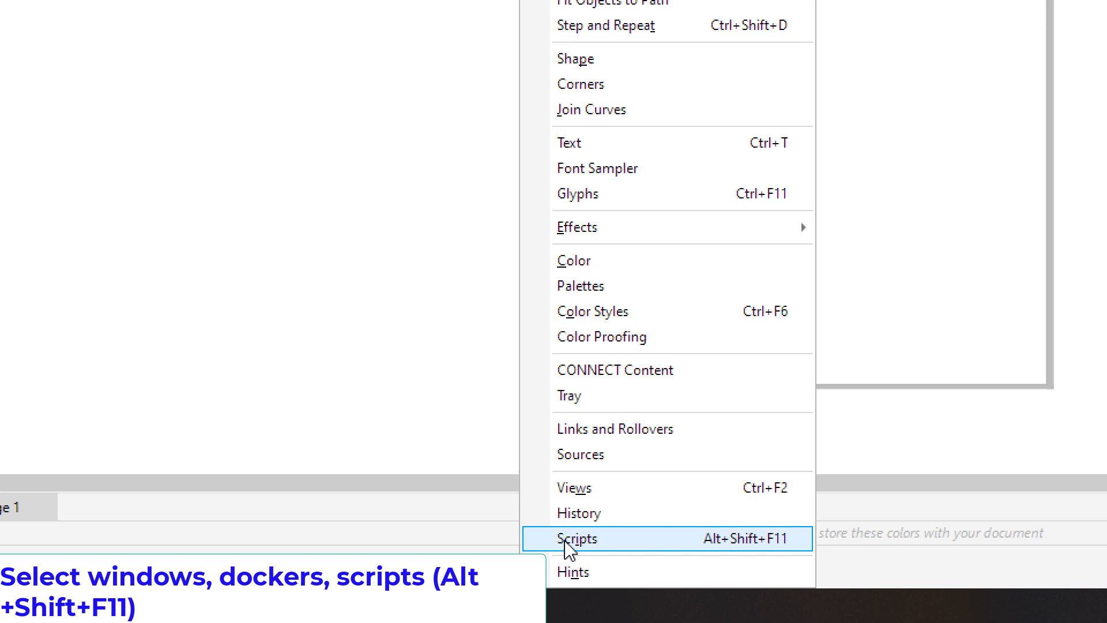
click(571, 538)
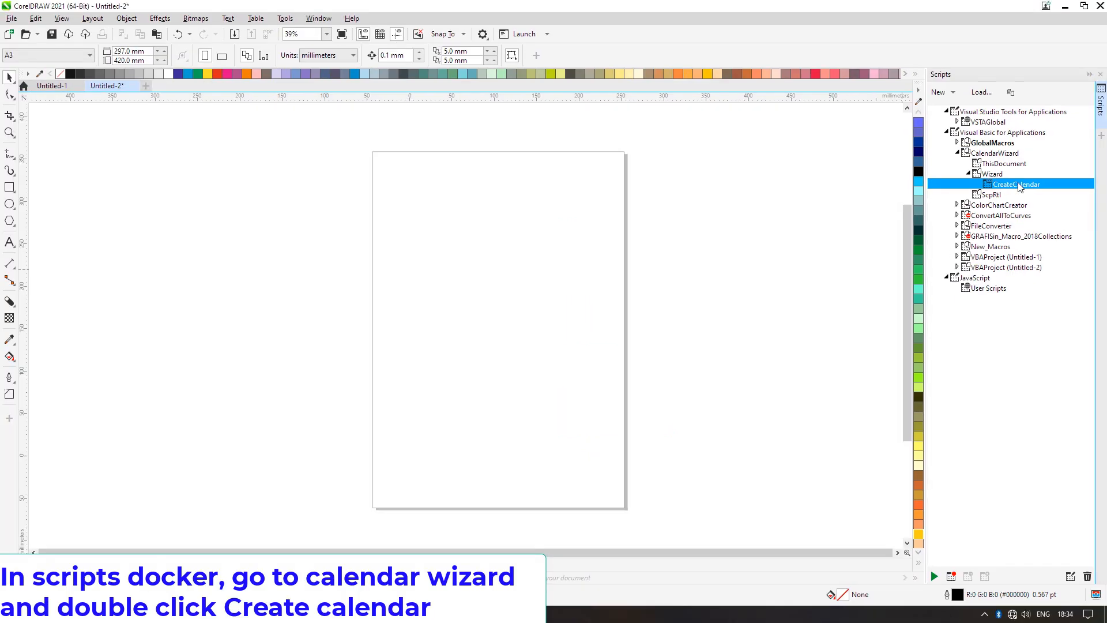
double_click(1016, 184)
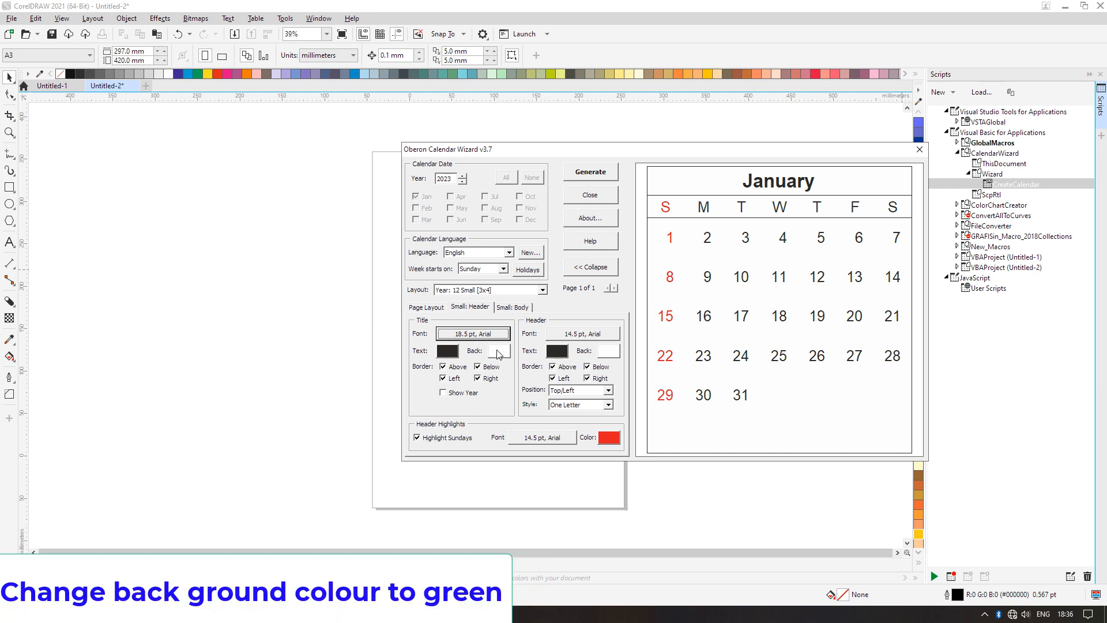
Set the month title's background colour to dark green #0B502A, starting from the named colour Green
click(500, 351)
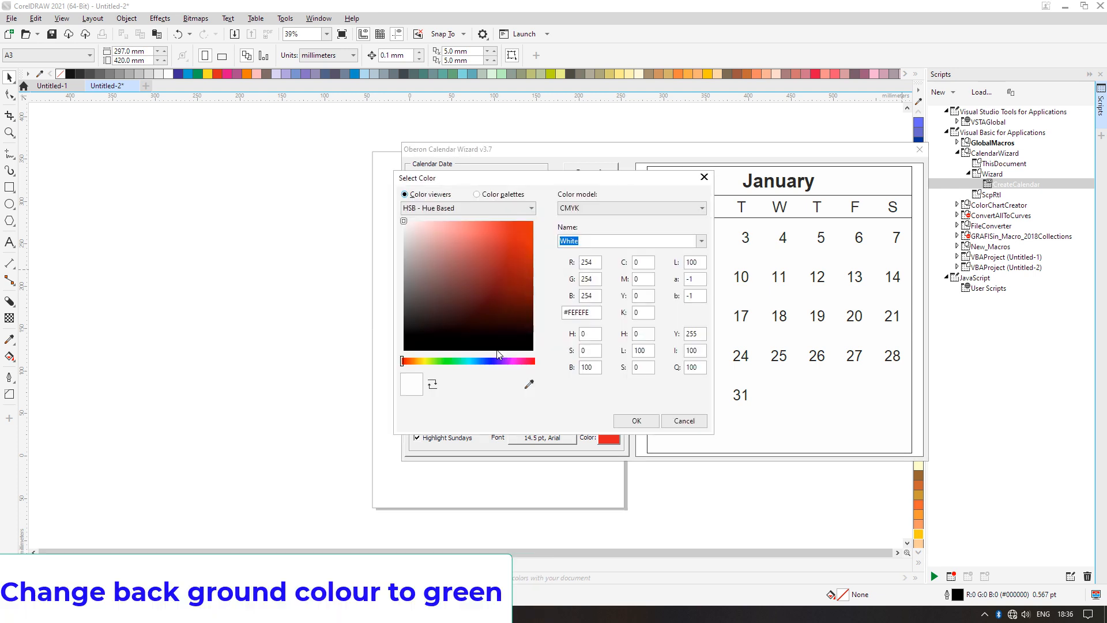
click(702, 241)
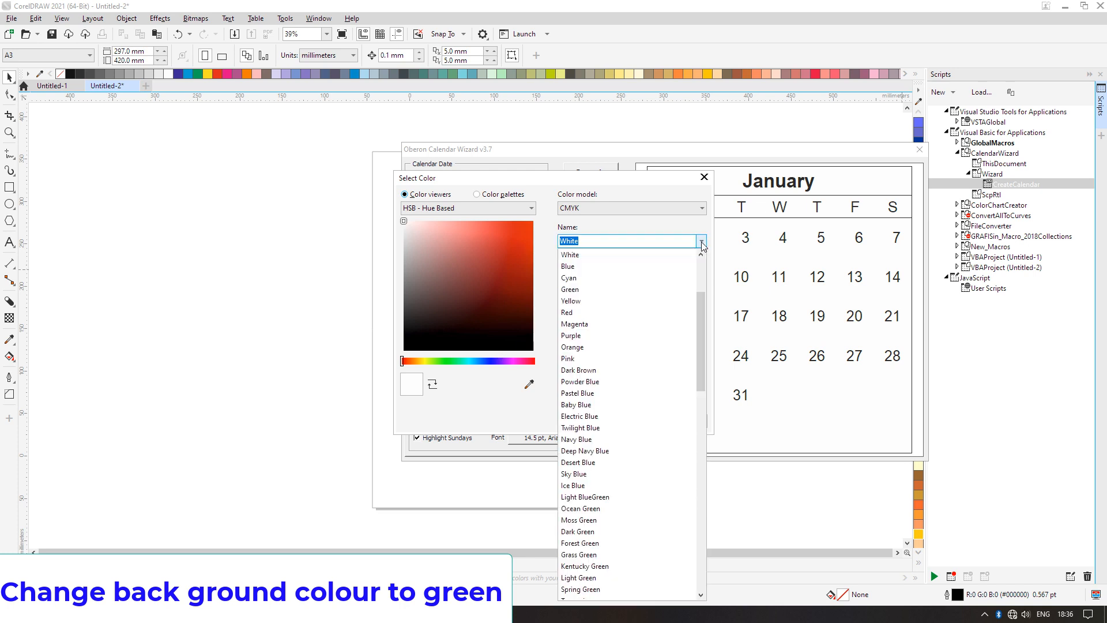
click(620, 290)
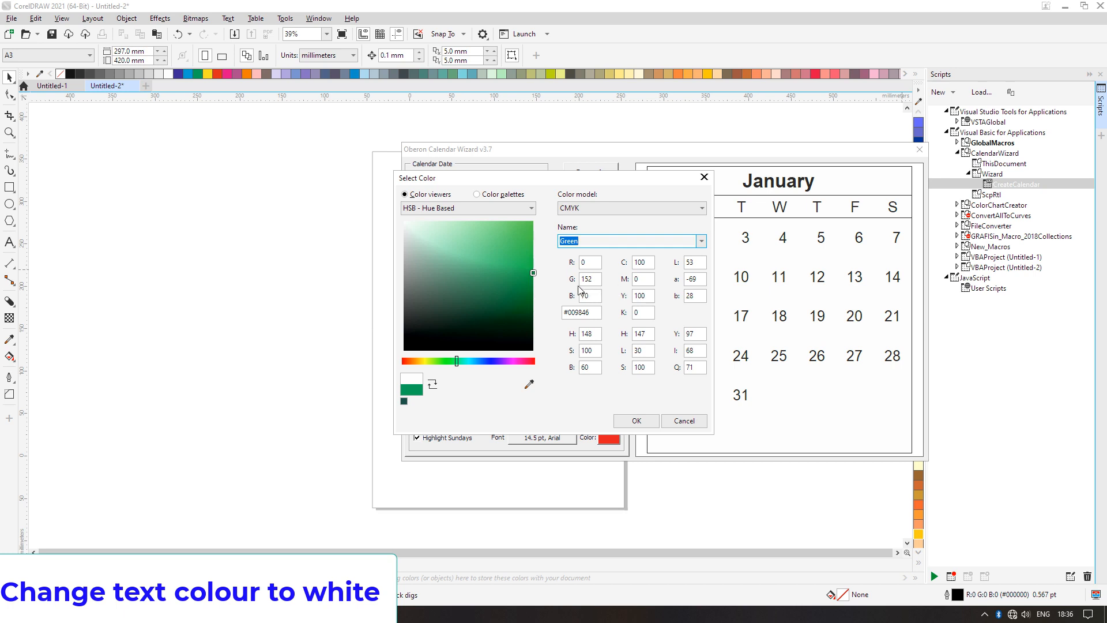
click(528, 299)
drag(528, 301, 529, 314)
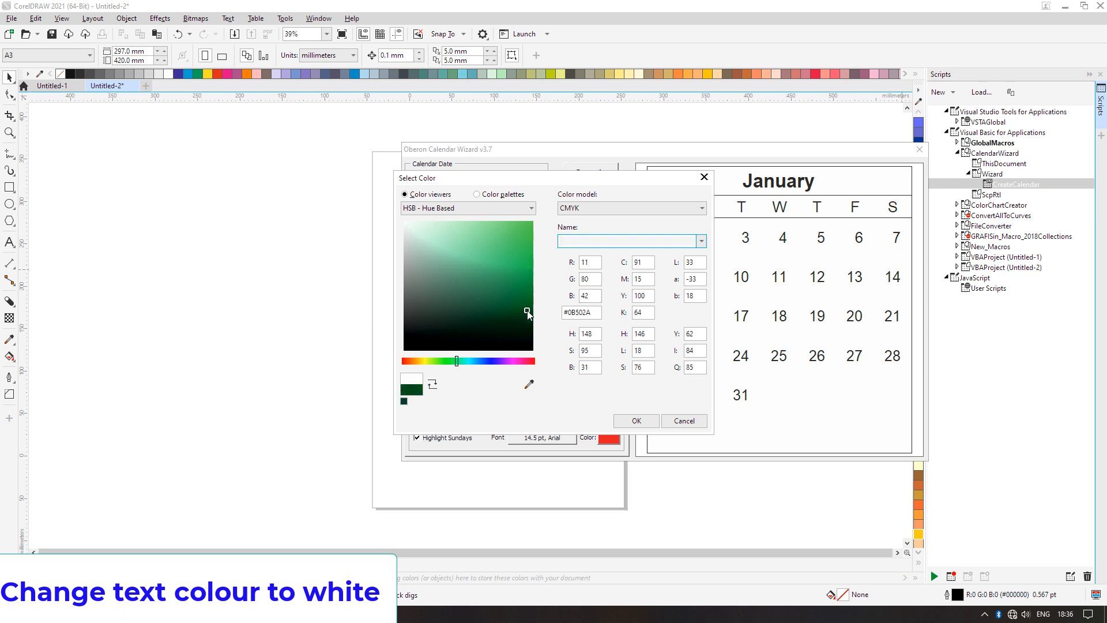
click(631, 420)
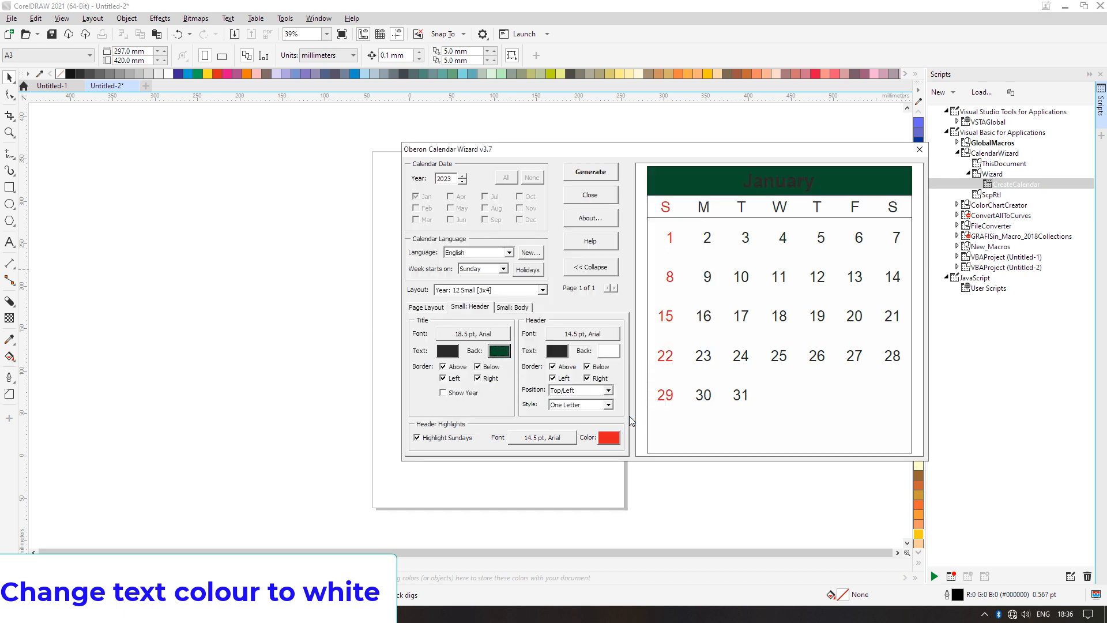
Set the month title's text colour to White and include the year in the title
click(452, 351)
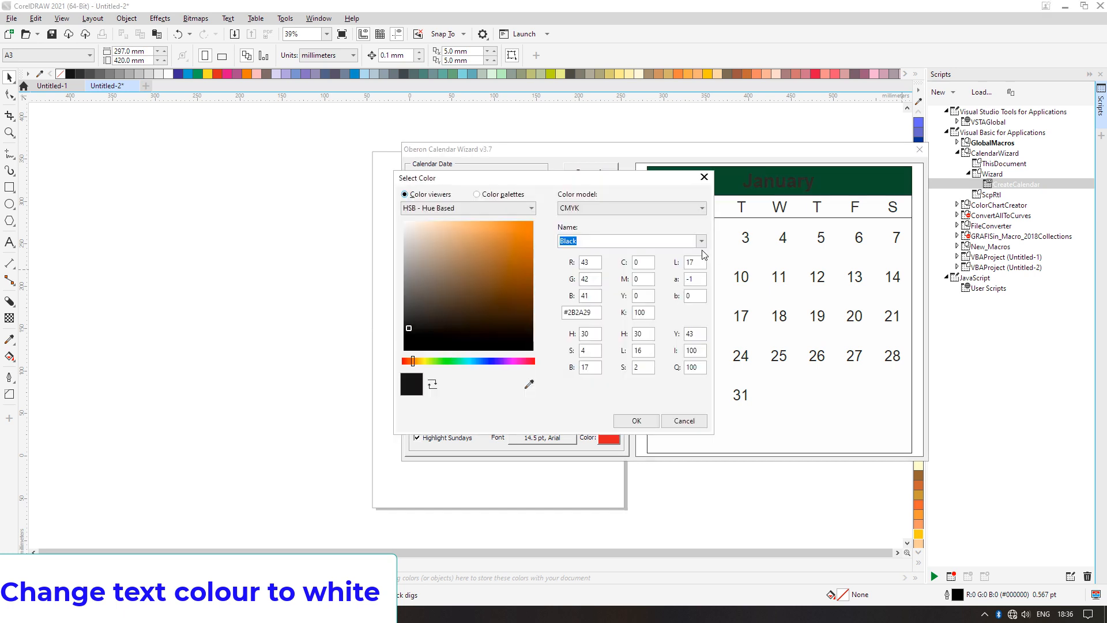
click(702, 241)
click(702, 241)
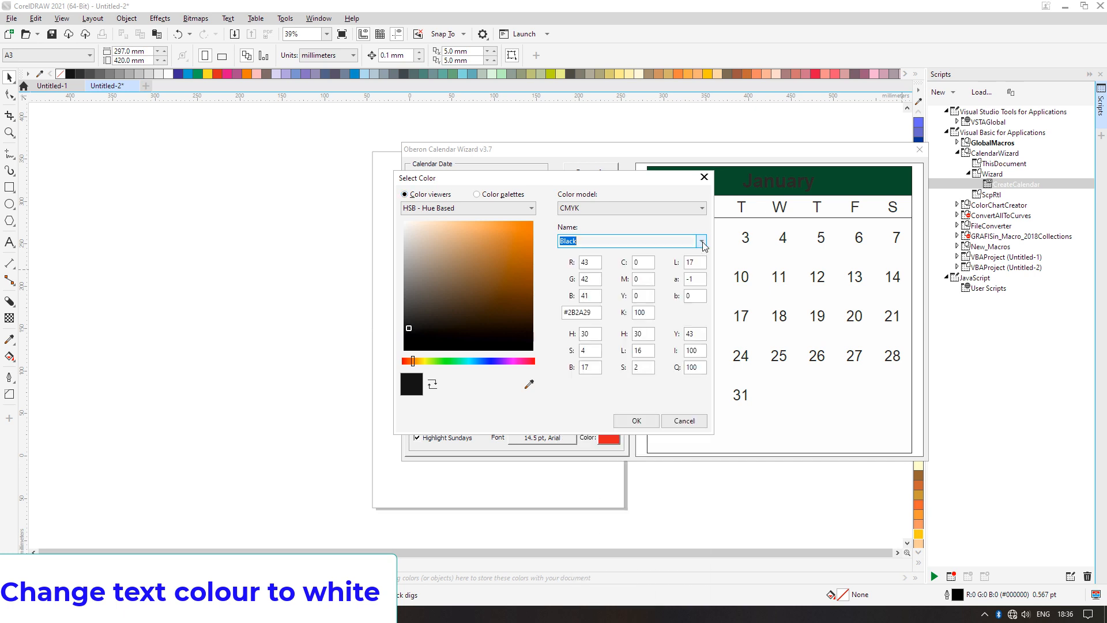
text(W)
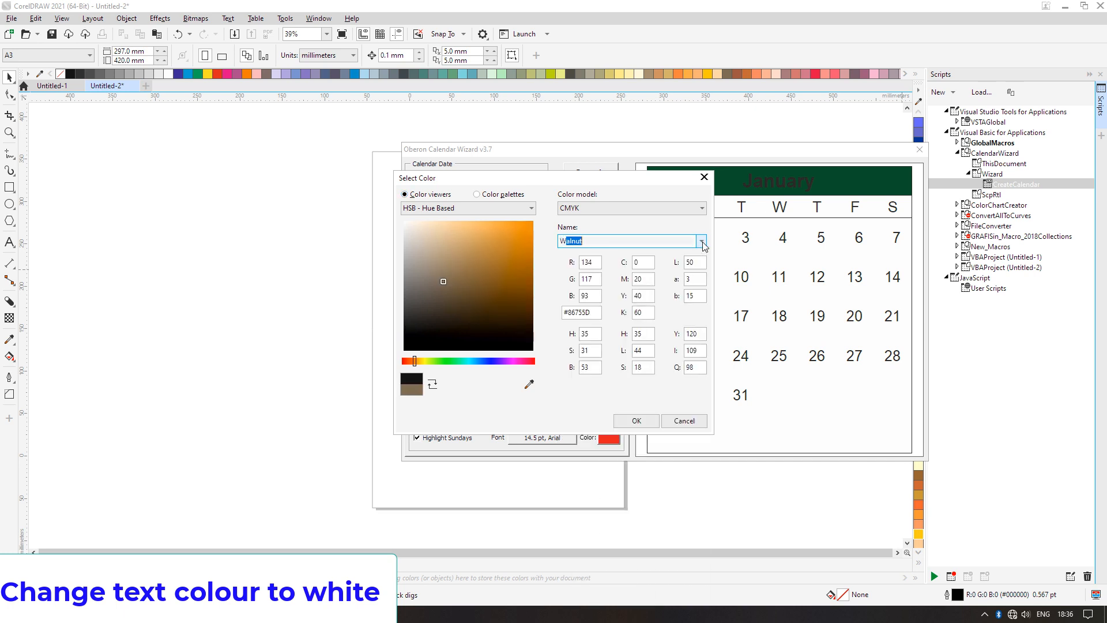
text(hite)
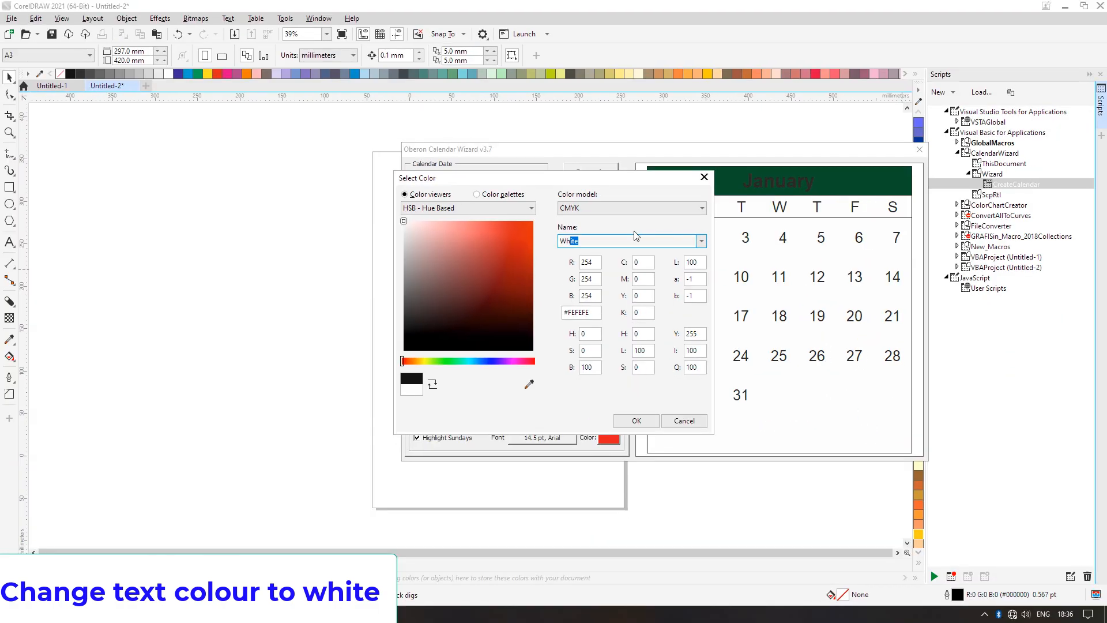
click(638, 616)
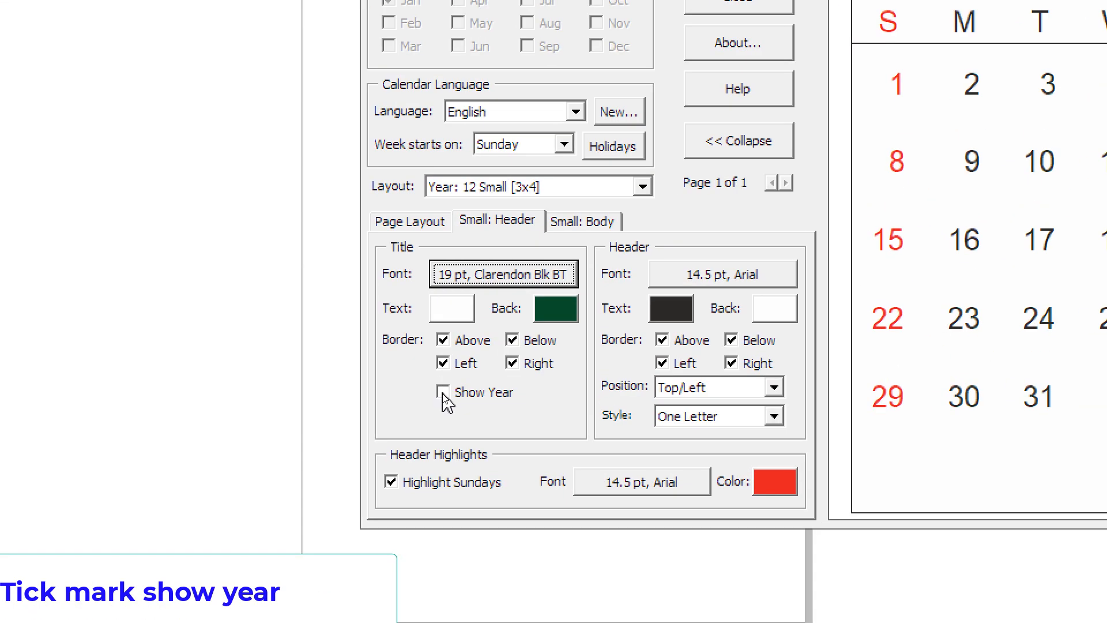
click(443, 393)
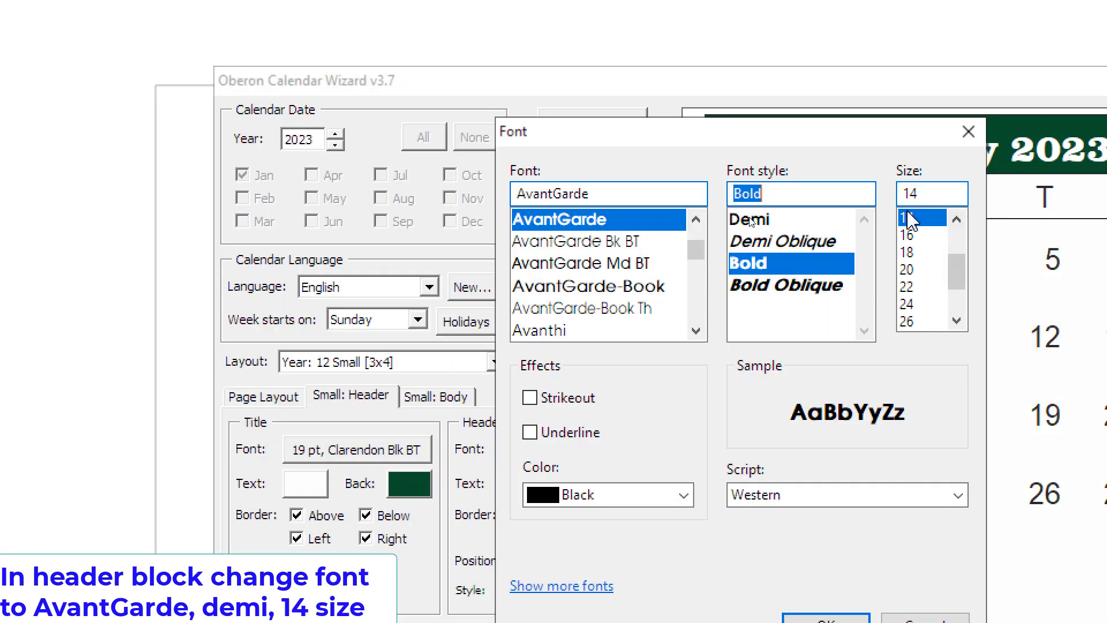
Set the weekday header font to AvantGarde Bold, size 14, and its style to Short Form
click(748, 217)
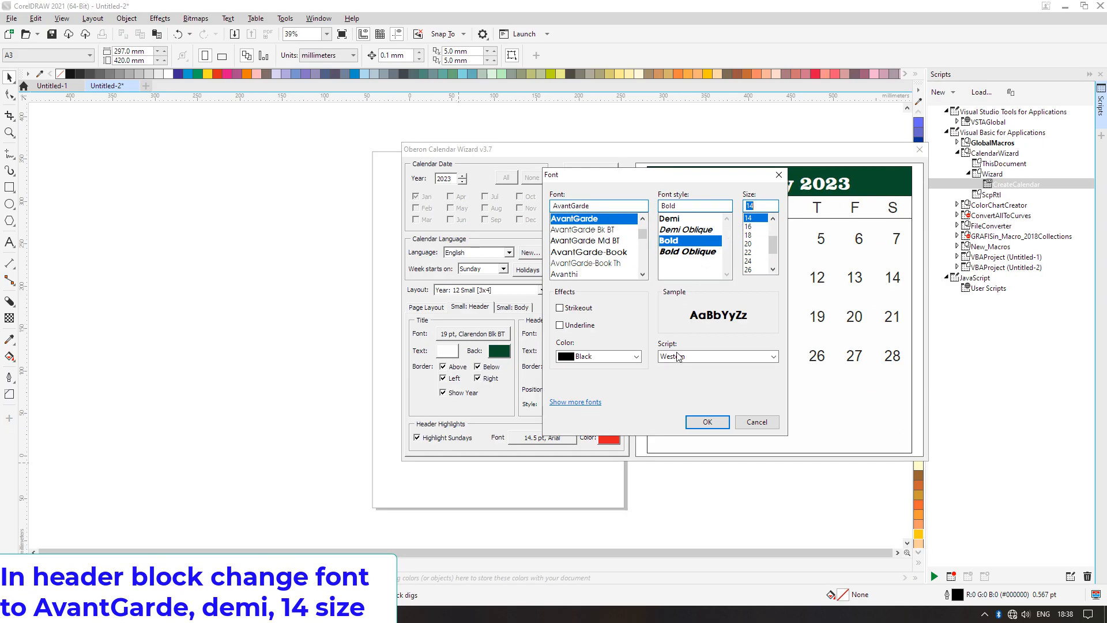
click(708, 422)
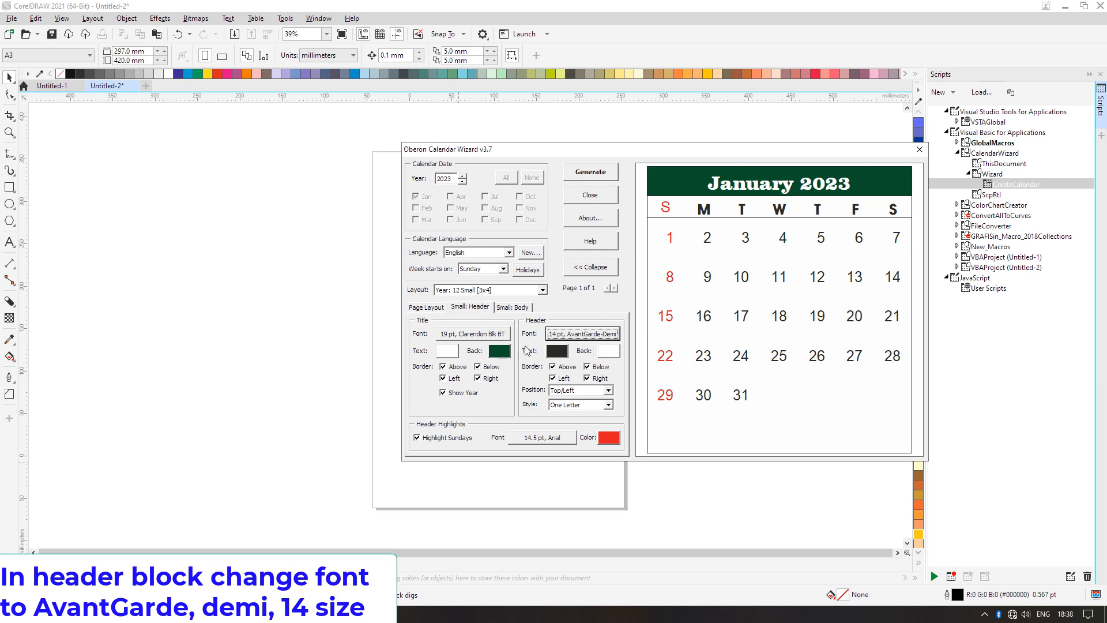
click(608, 405)
click(597, 422)
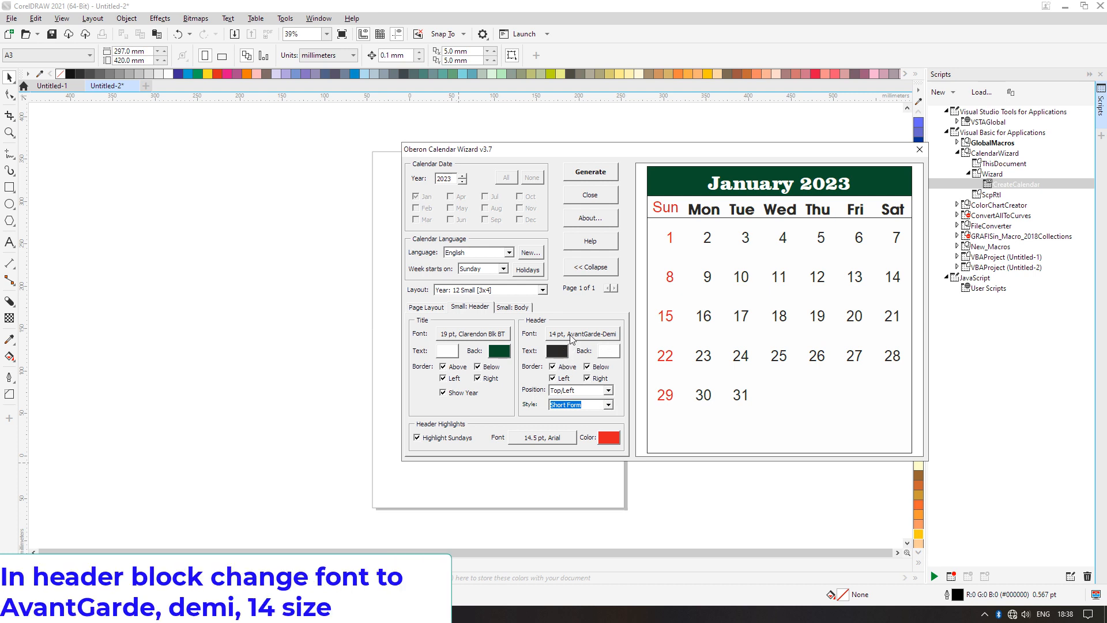
Change the weekday header's AvantGarde font style to Demi
click(571, 339)
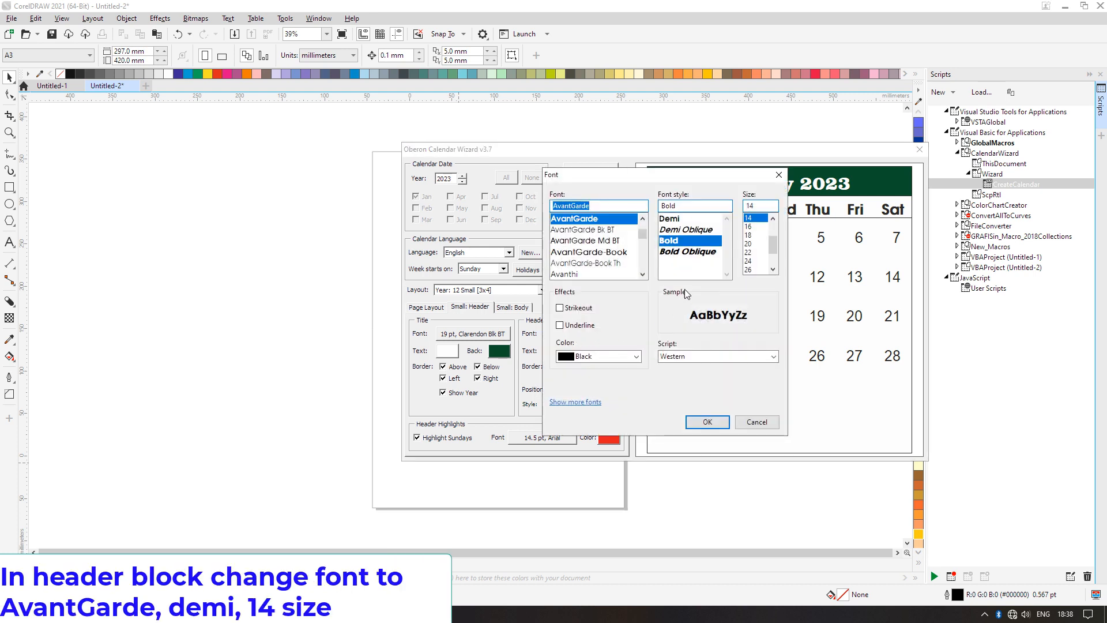
click(771, 219)
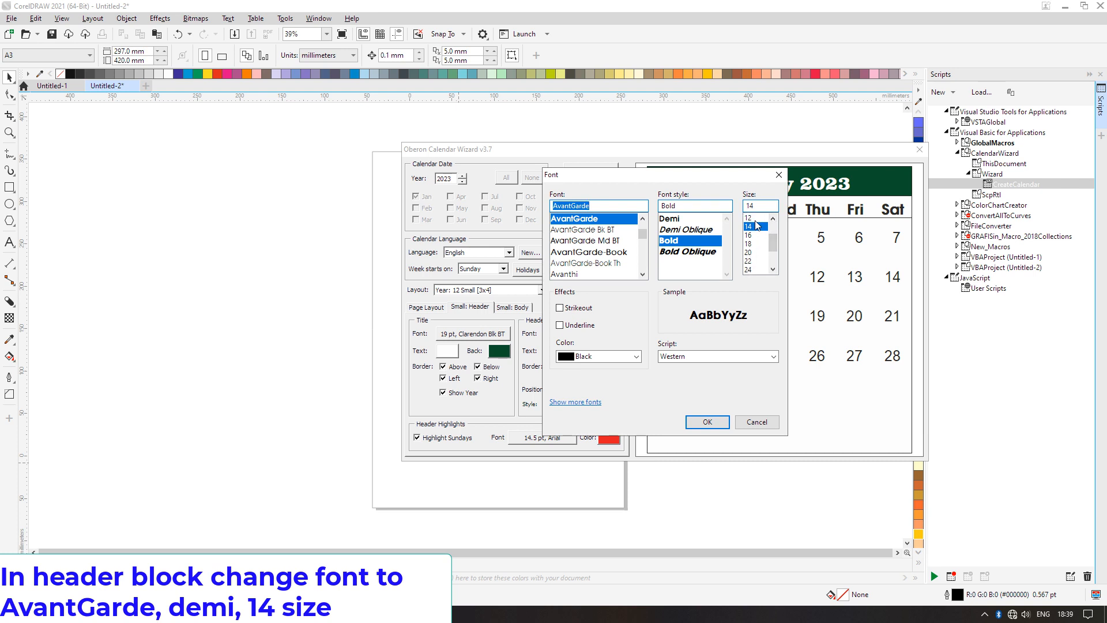
click(680, 220)
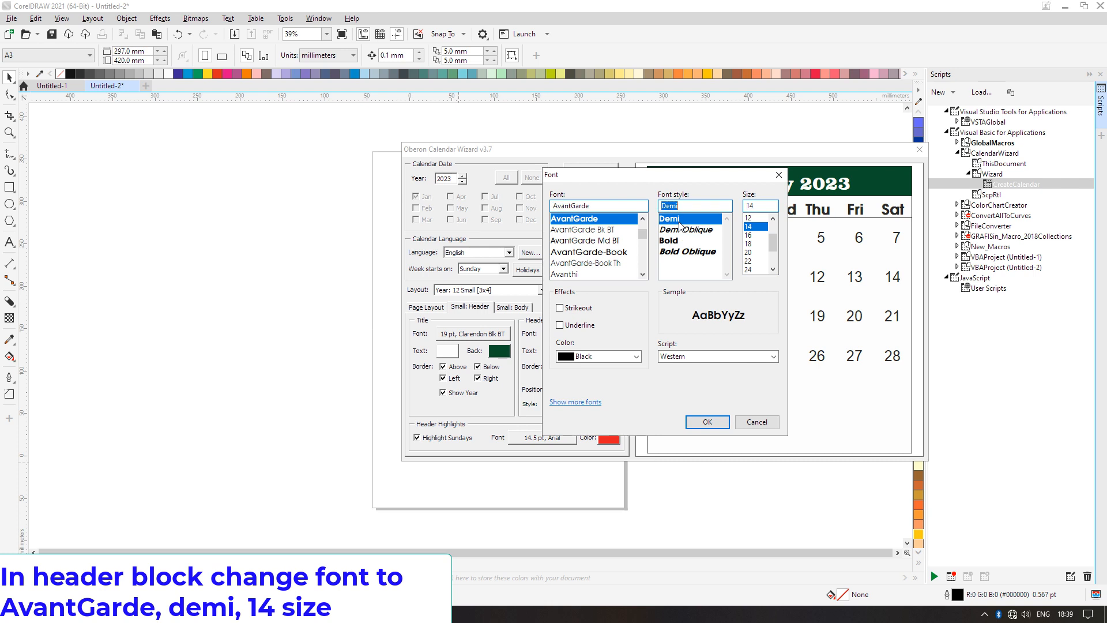
click(708, 423)
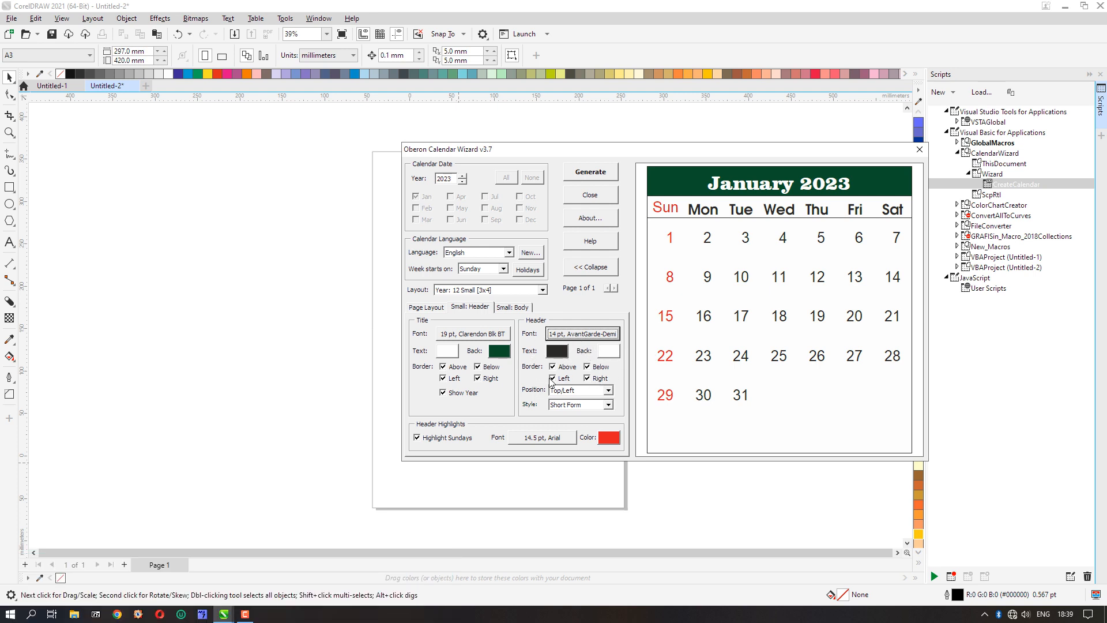
Set the header highlights font for Sundays to AvantGarde Demi, size 14
click(549, 438)
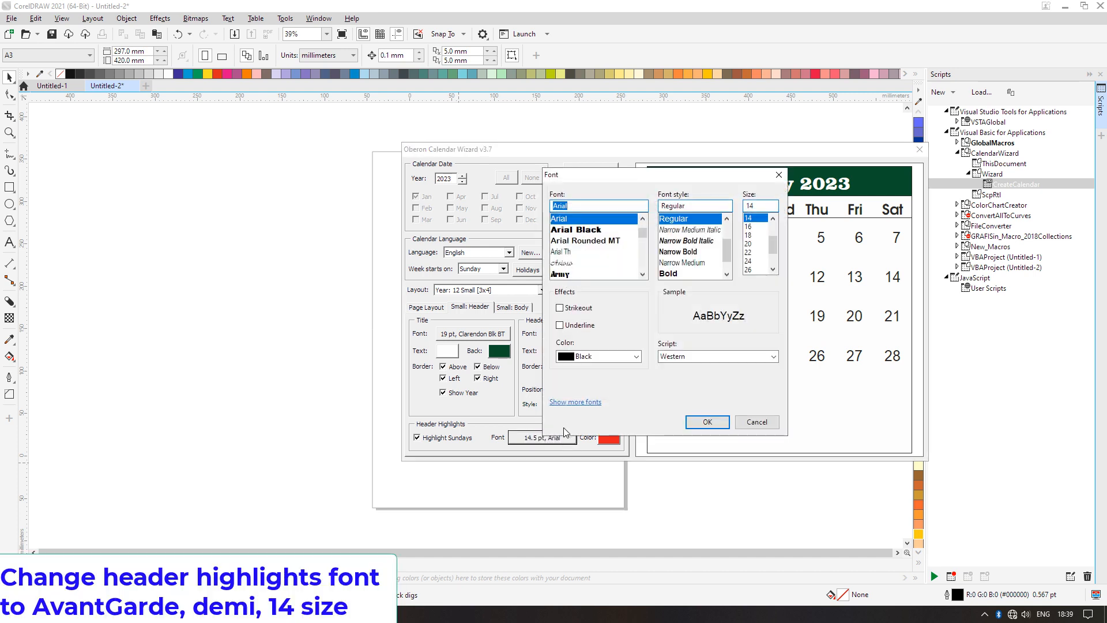
double_click(580, 209)
text(ava)
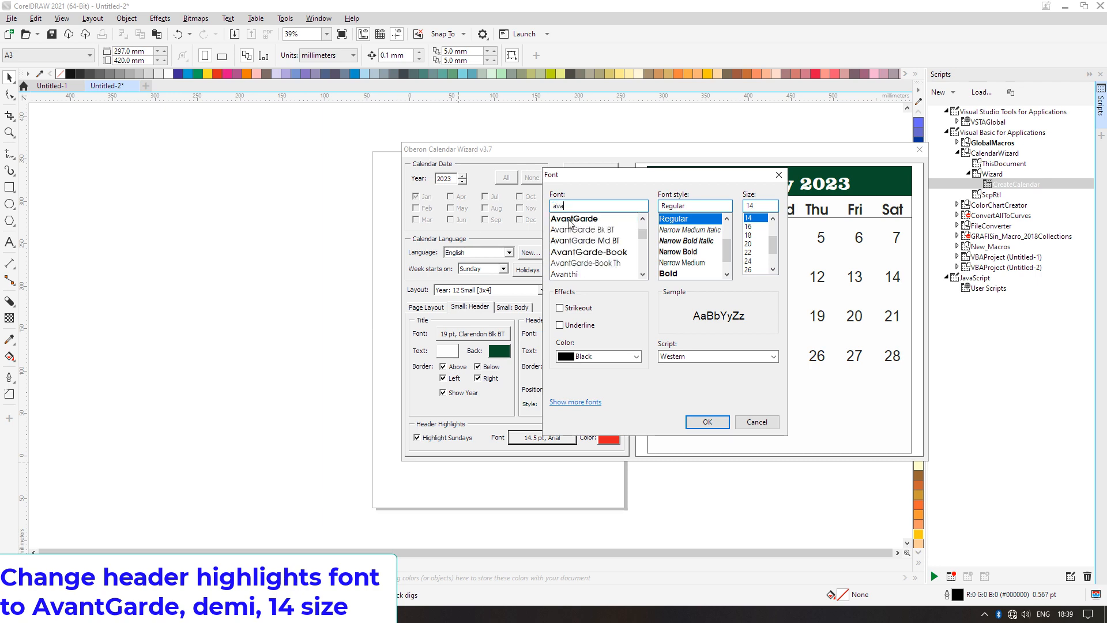
click(569, 219)
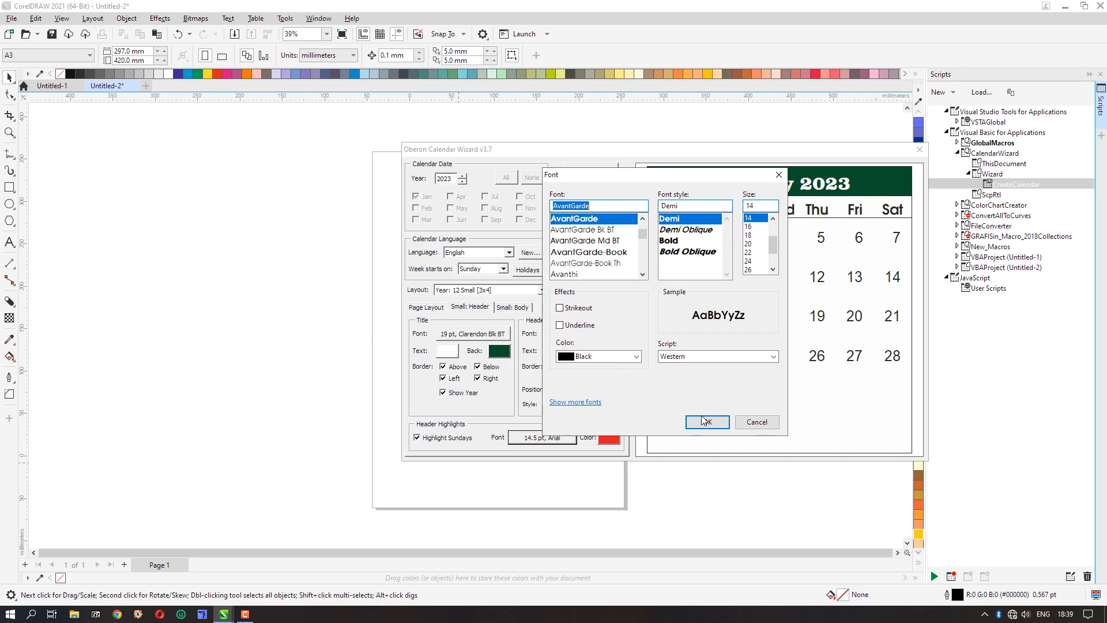
click(704, 420)
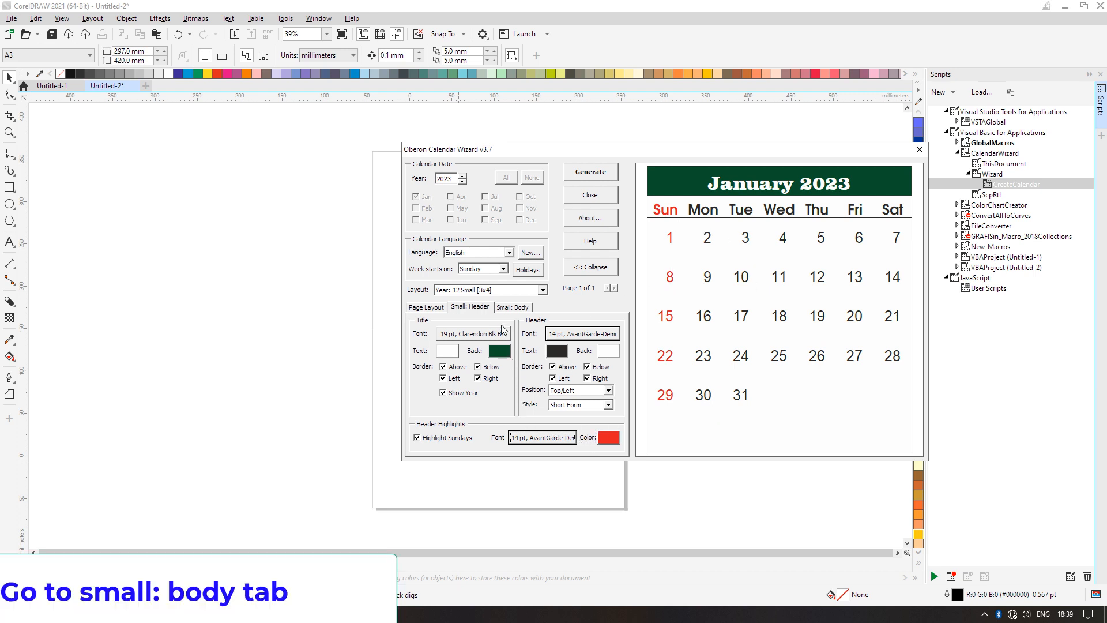
Set the fonts of the calendar body's dates and of its highlighted Sundays to AvantGarde Demi, size 14
click(515, 307)
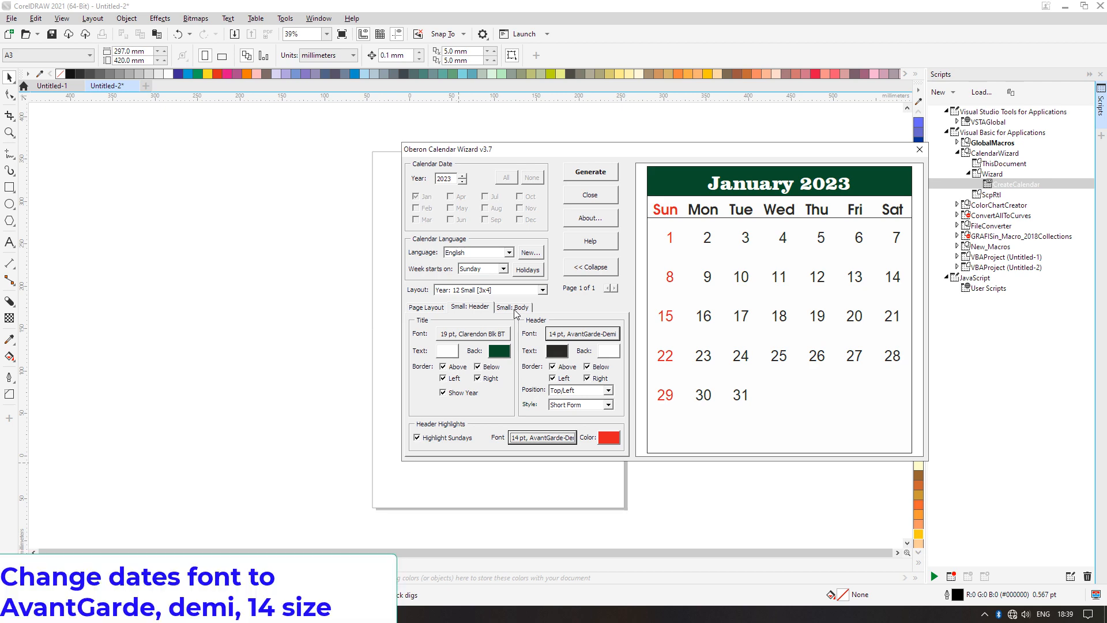
click(469, 352)
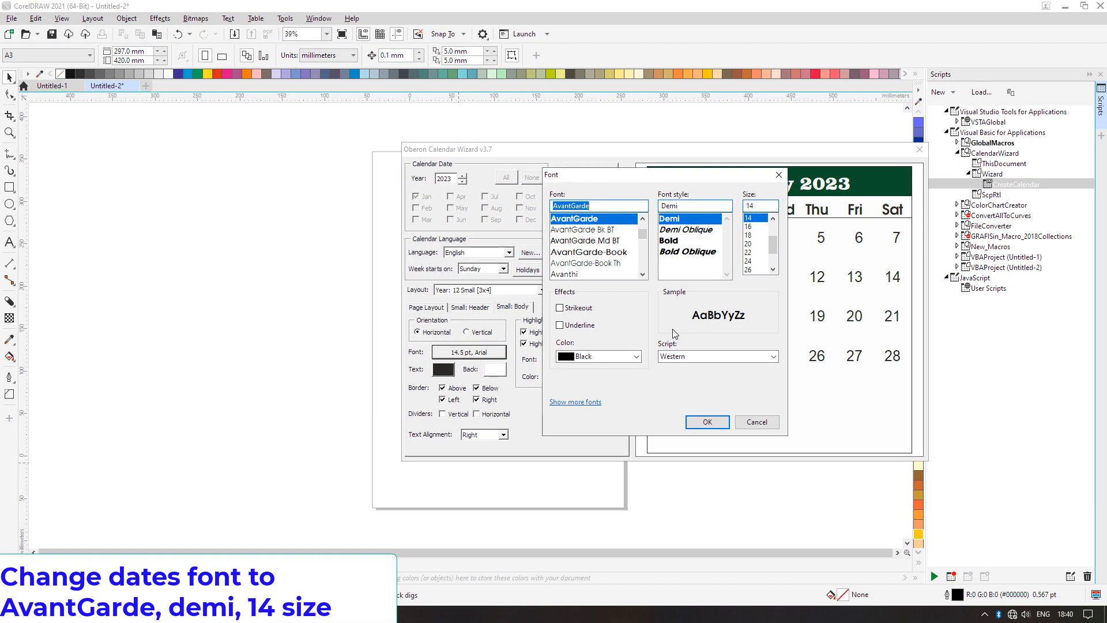
click(706, 422)
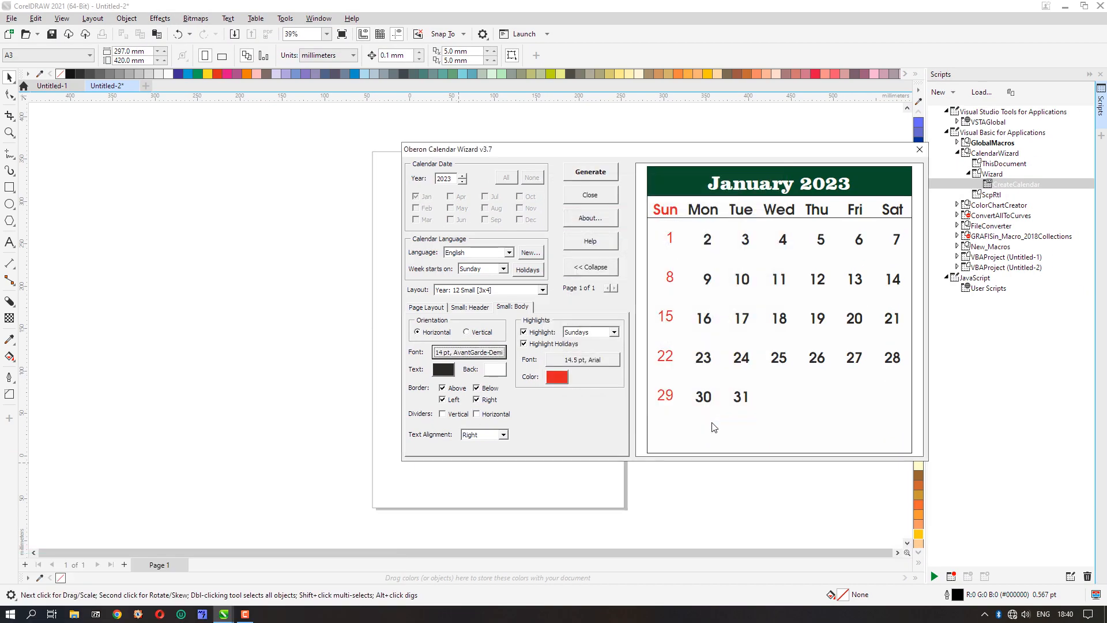
click(578, 360)
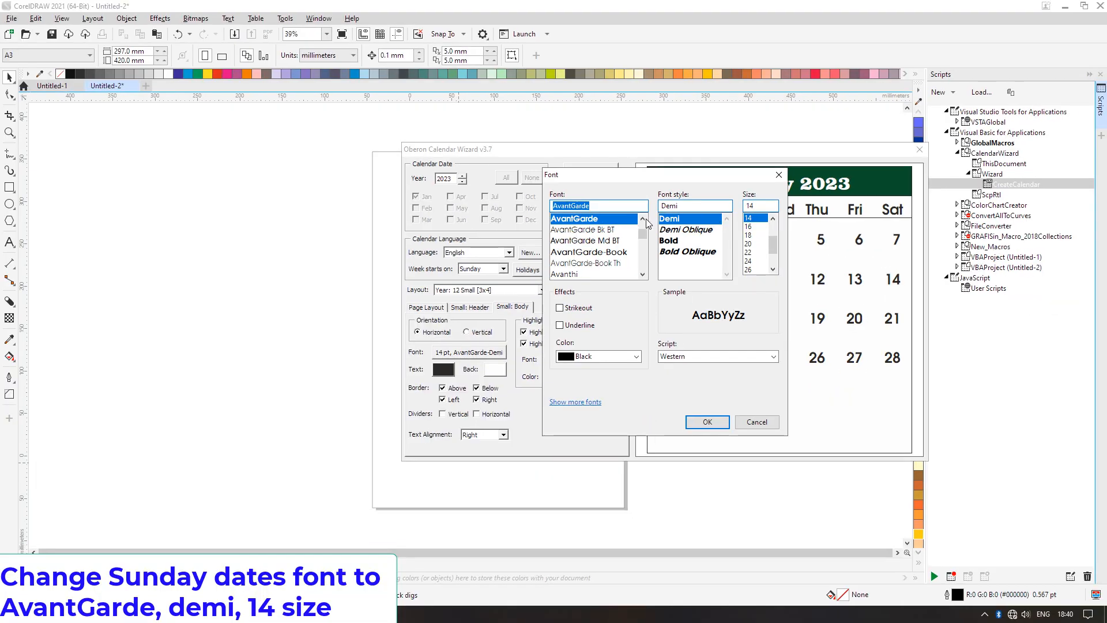
click(707, 421)
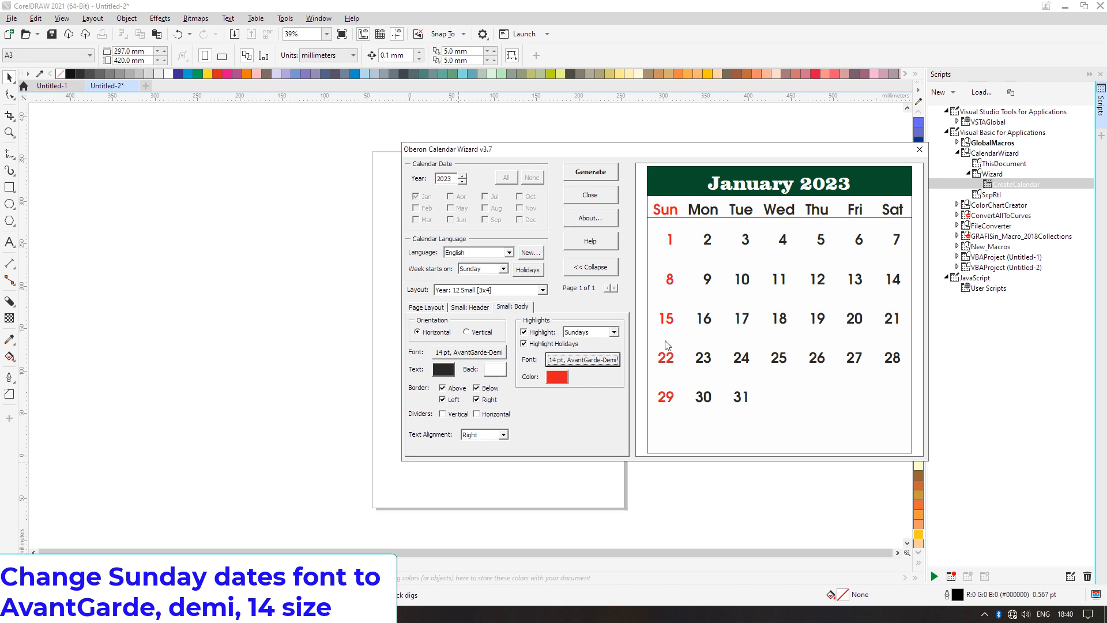
Set the body's text alignment to Center and turn on its vertical and horizontal dividers
click(504, 435)
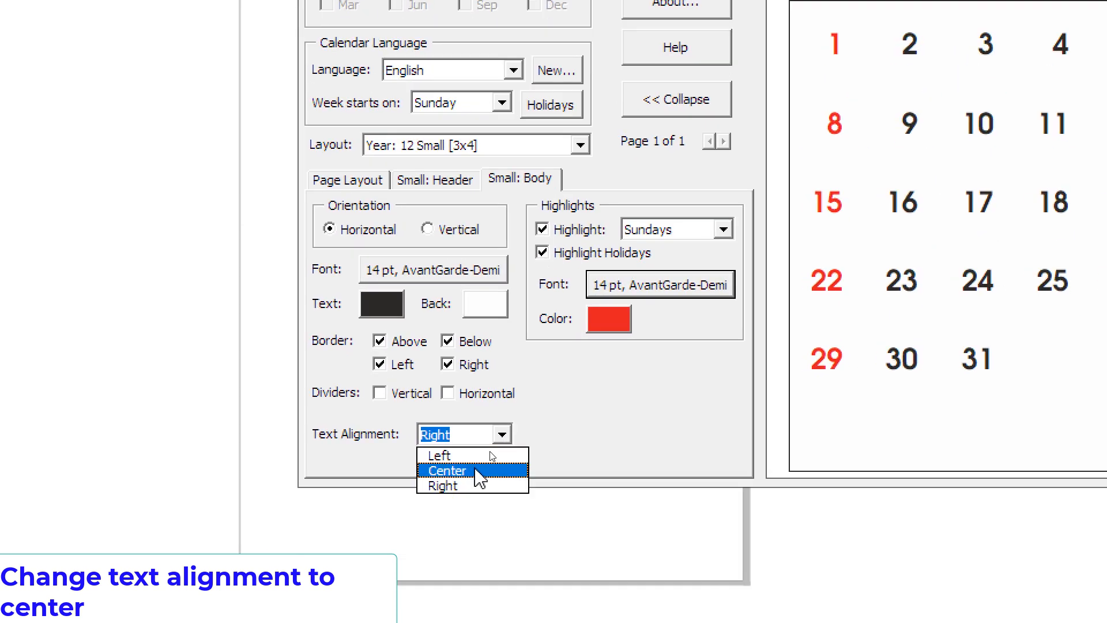
click(489, 453)
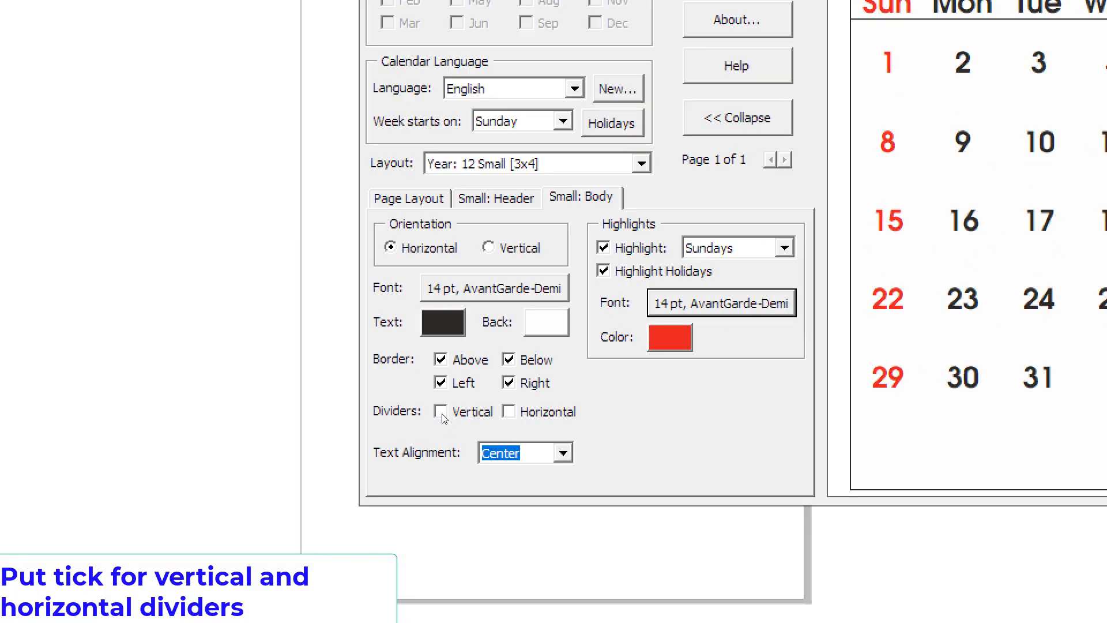
click(443, 415)
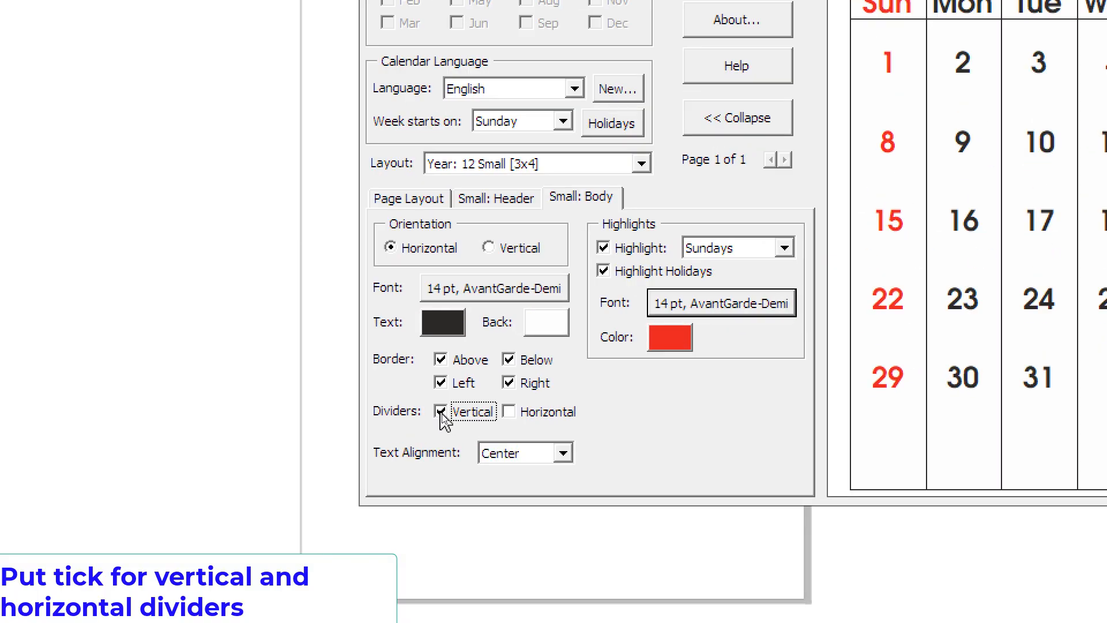
click(511, 413)
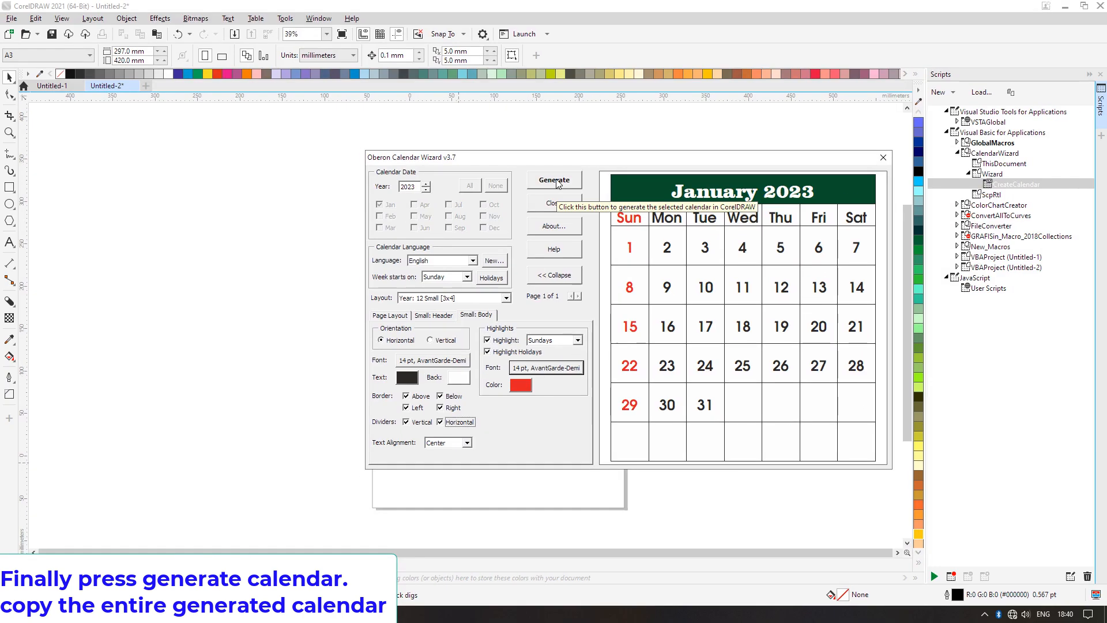
Generate the 2023 calendar with the chosen settings, acknowledge the completion notice and close the Calendar Wizard
click(555, 180)
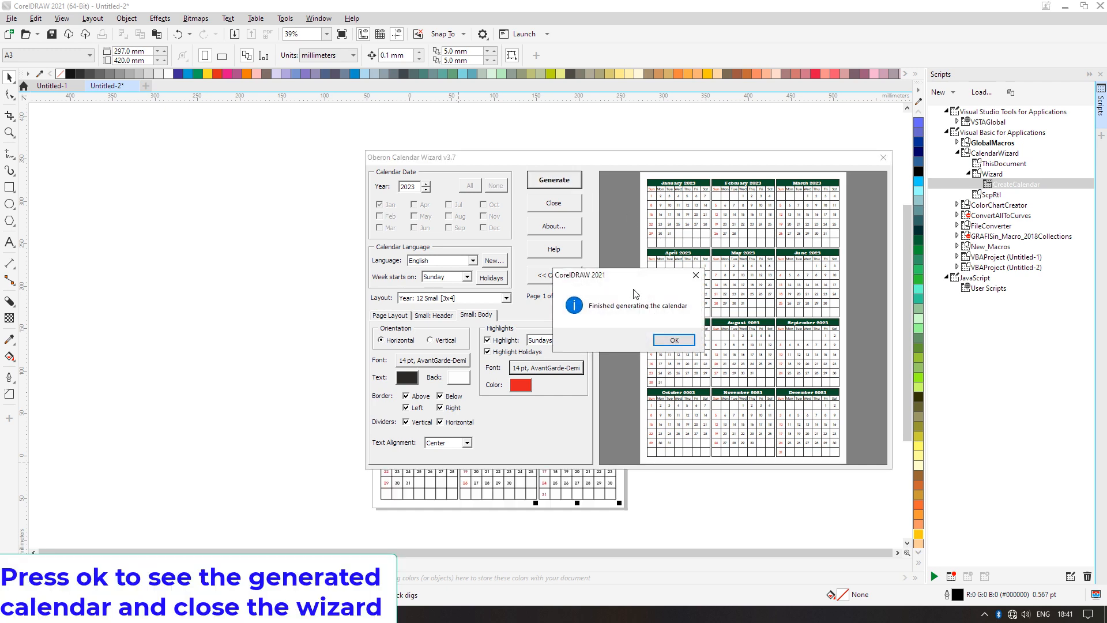
click(674, 340)
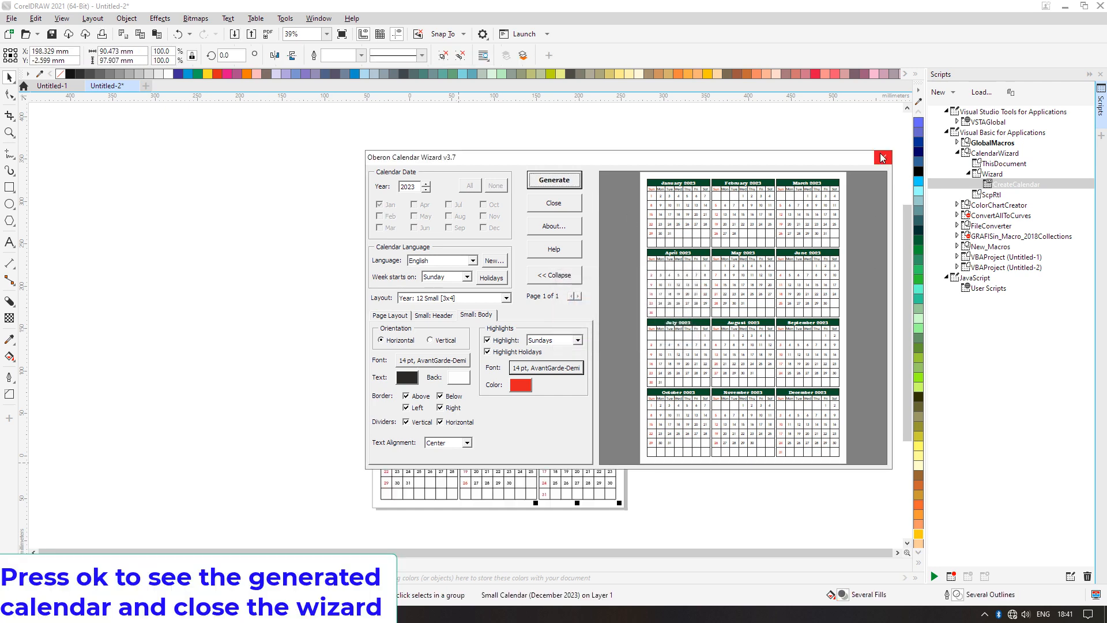
click(882, 158)
Examine the generated month grids up close, going from January down through the rows of the page
scroll(506, 173, up, 4)
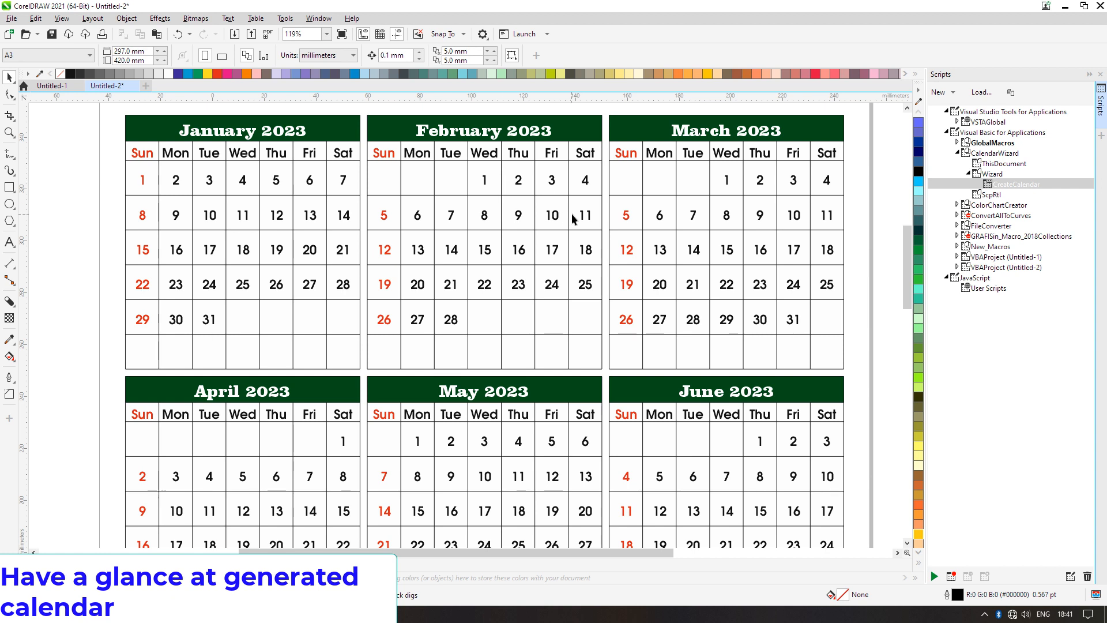
key(h)
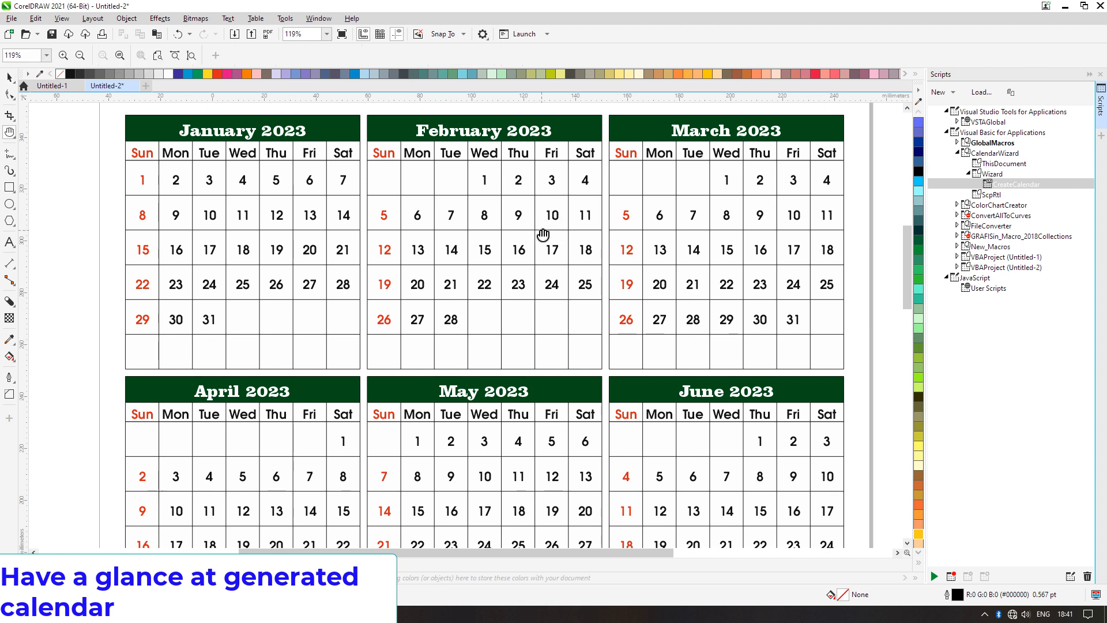
drag(544, 321, 541, 257)
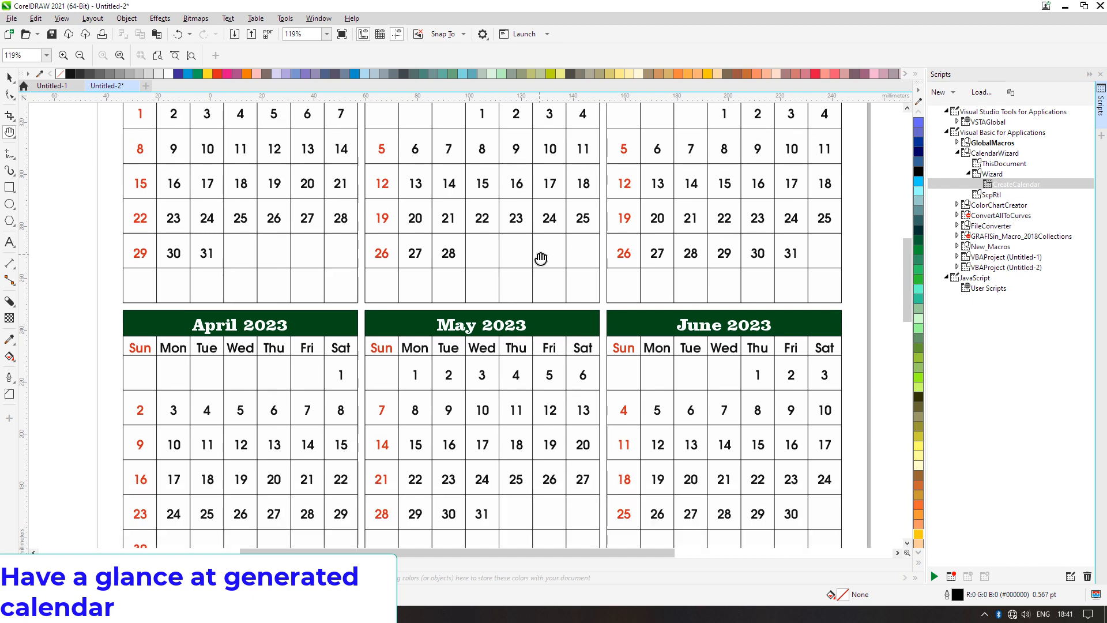
drag(548, 323, 548, 231)
drag(538, 350, 550, 235)
drag(571, 366, 573, 247)
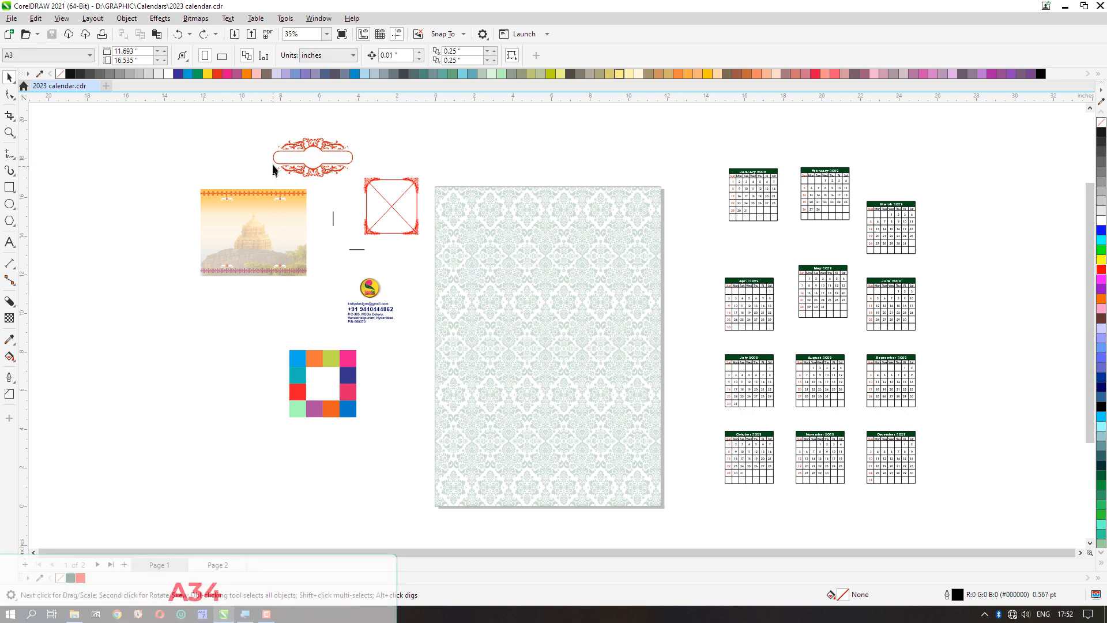
Examine the ornaments, patterned background page and separate month blocks laid out in the 2023 calendar.cdr file
scroll(284, 143, up, 1)
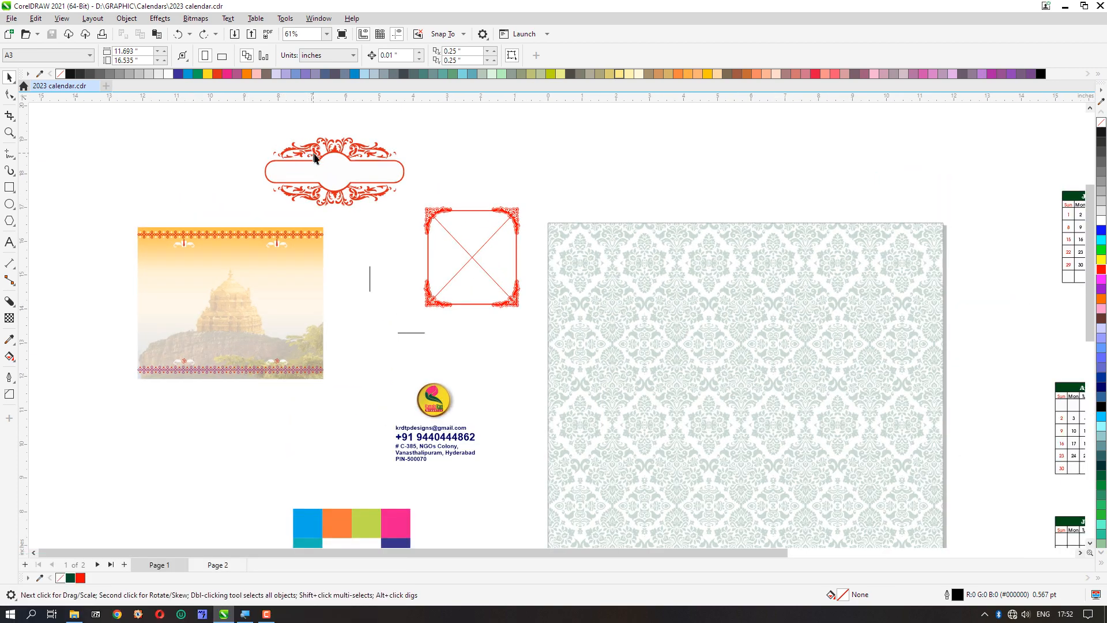
scroll(299, 156, up, 1)
scroll(519, 431, down, 2)
scroll(742, 527, down, 1)
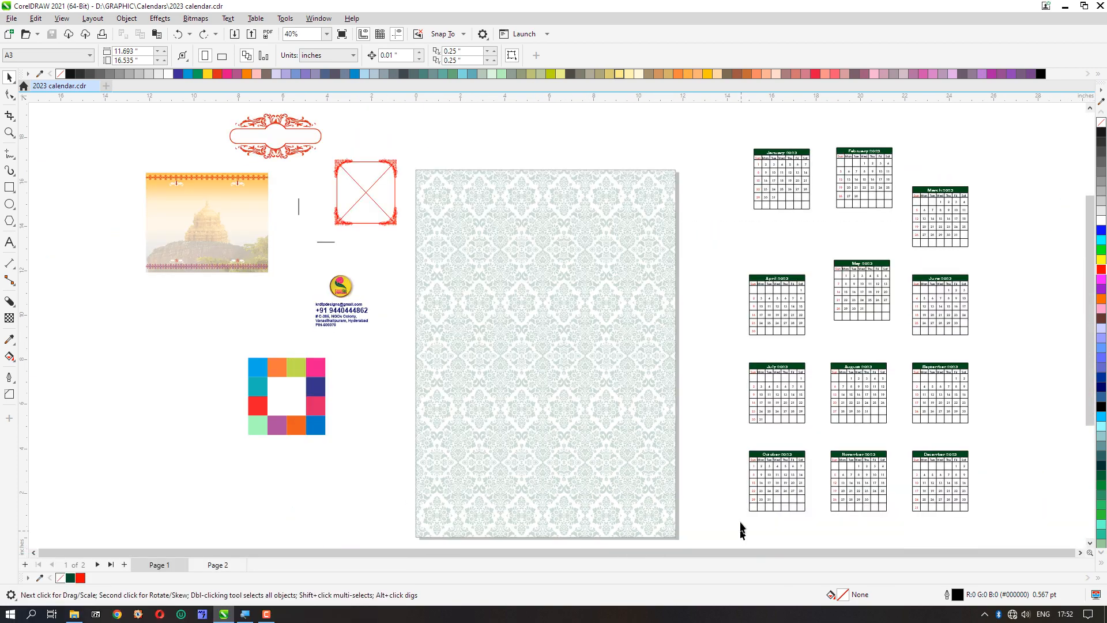
scroll(862, 203, up, 2)
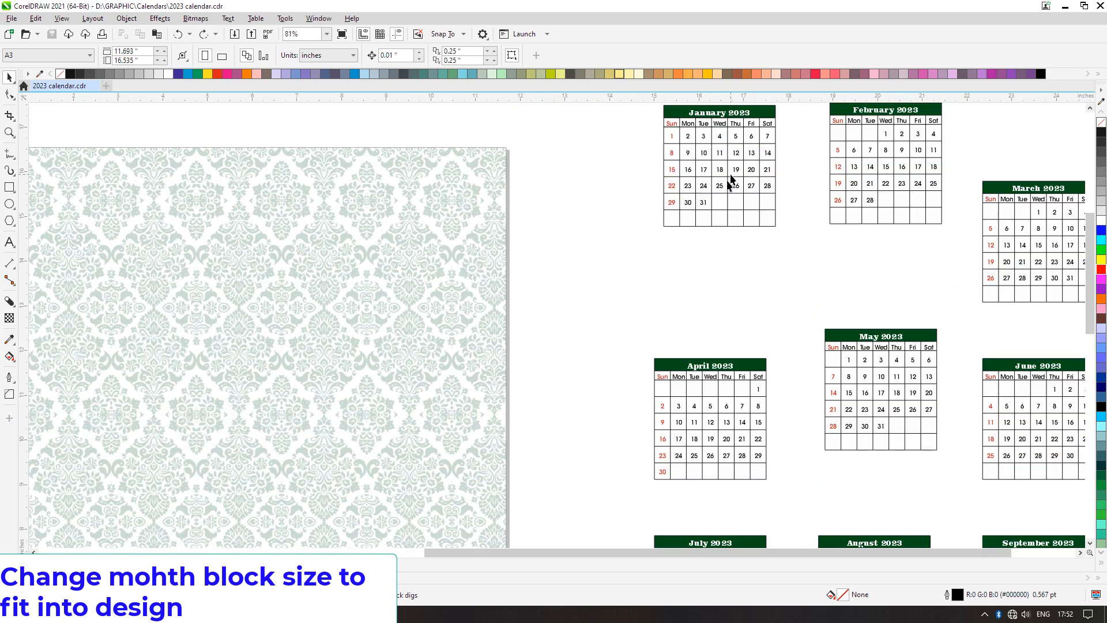
scroll(713, 247, down, 1)
scroll(714, 244, down, 1)
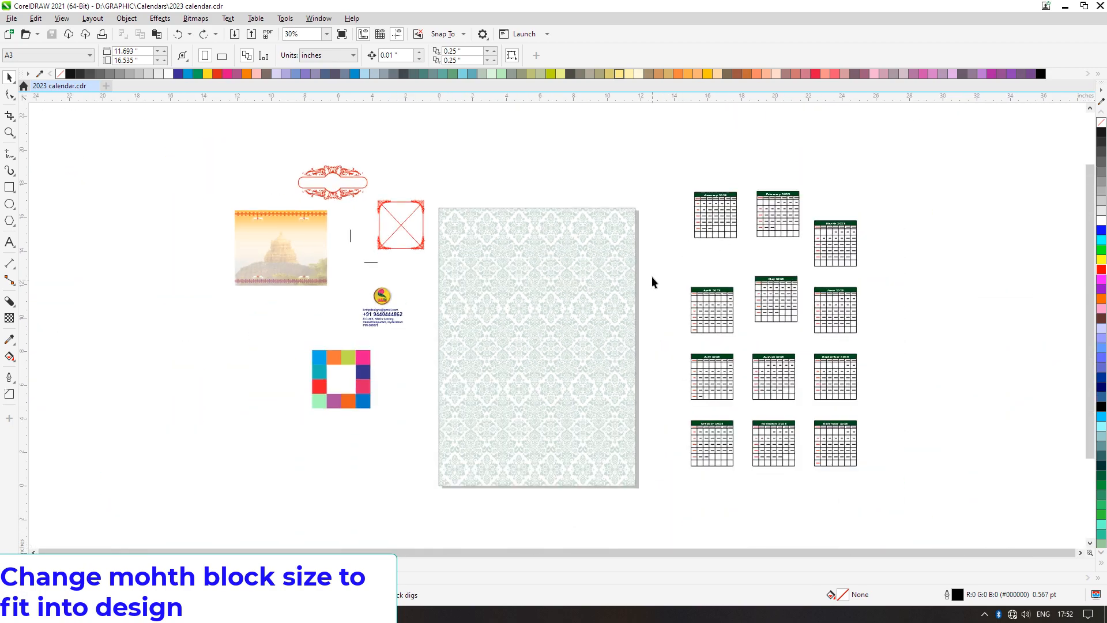
scroll(432, 213, up, 2)
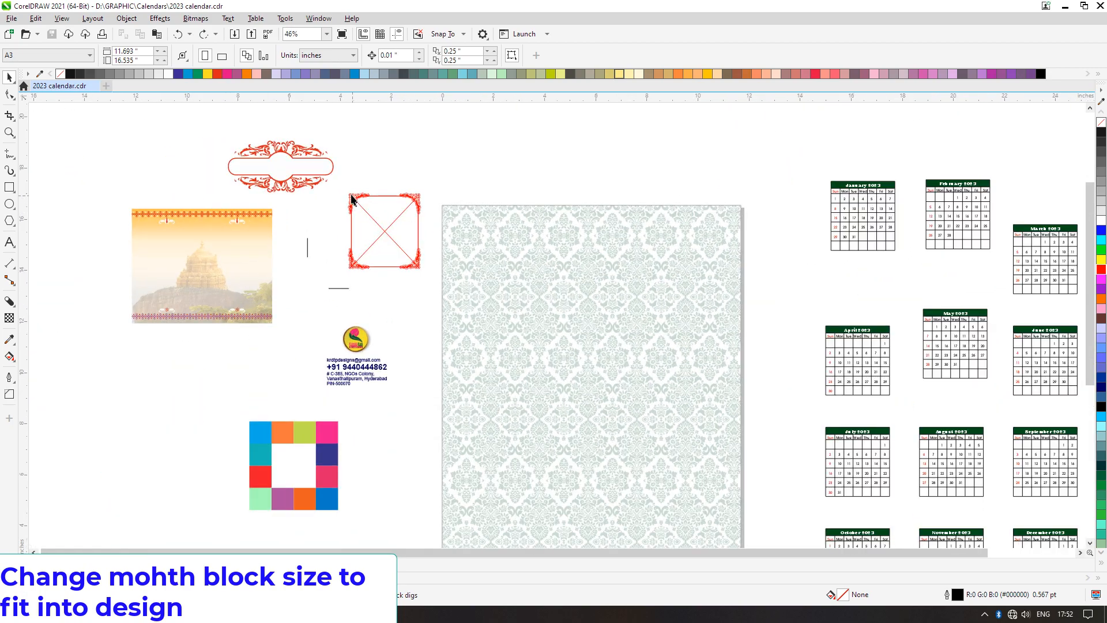
Place a copy of the red ornamental square frame on the patterned page near its left edge, centred at about X 2.0 in, Y 10.5 in
drag(338, 183, 425, 281)
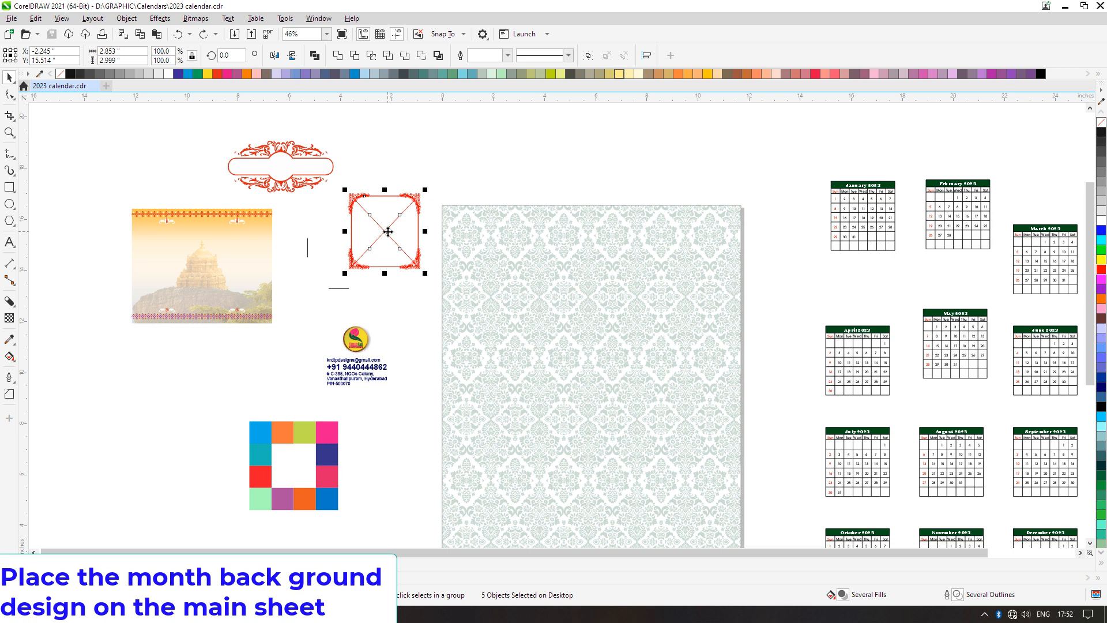
drag(388, 231, 497, 365)
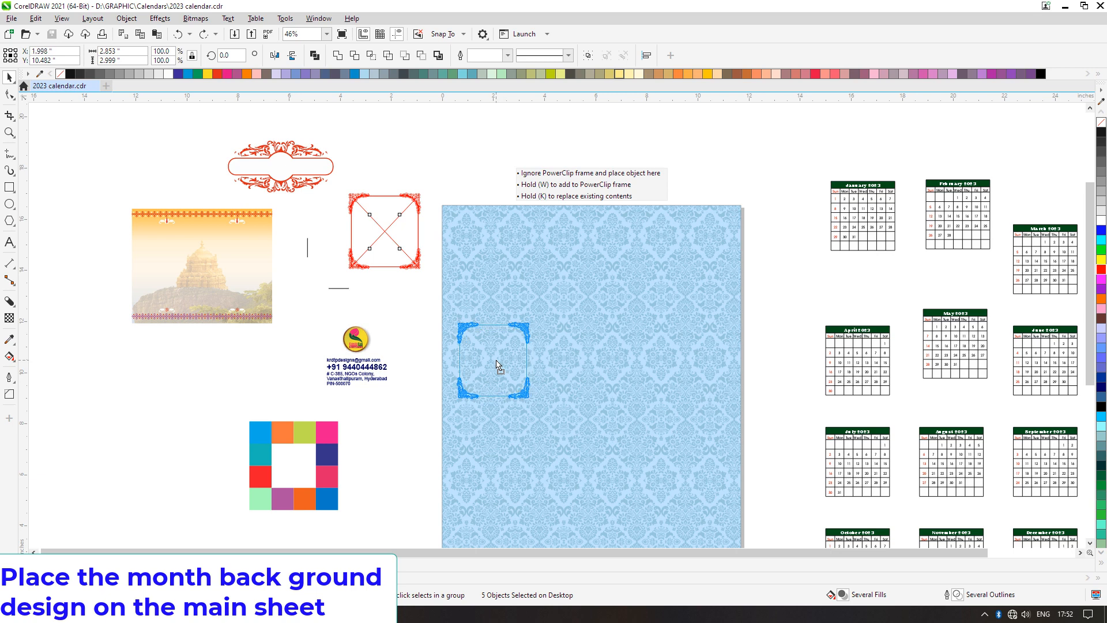
drag(496, 361, 496, 361)
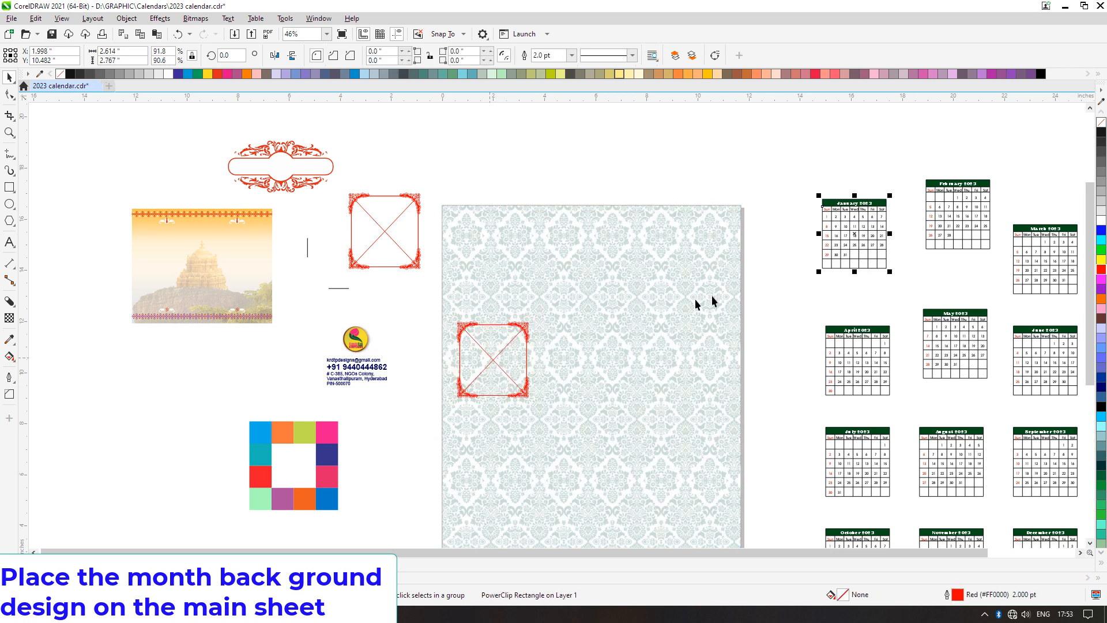
click(792, 288)
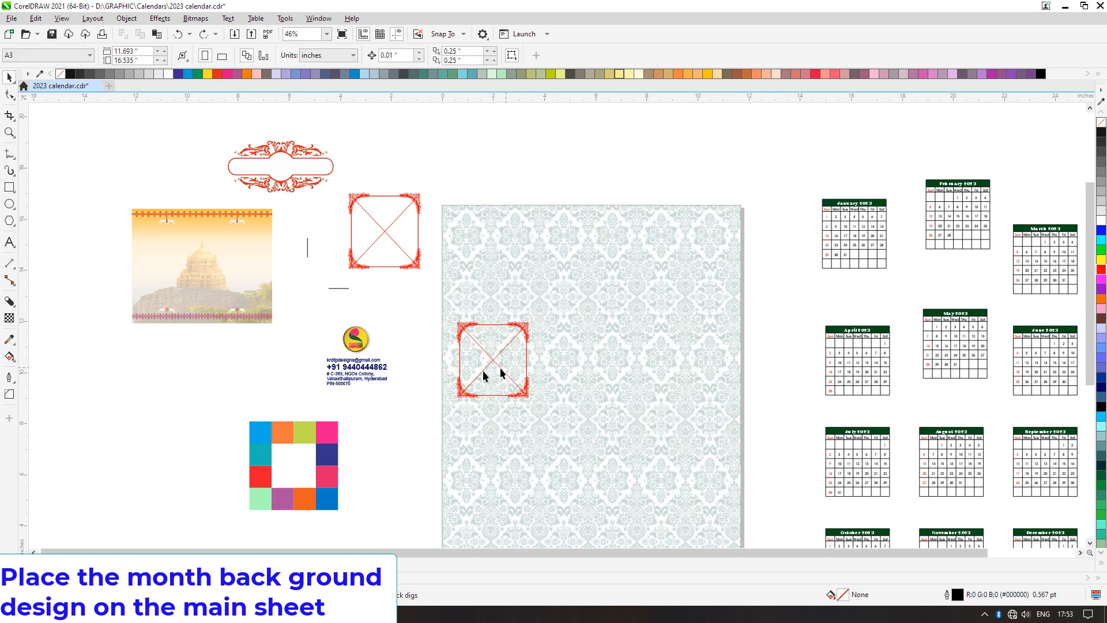
Make a mirrored copy of the placed frame directly to its right and repeat the duplication twice for a row of four
drag(431, 316, 548, 414)
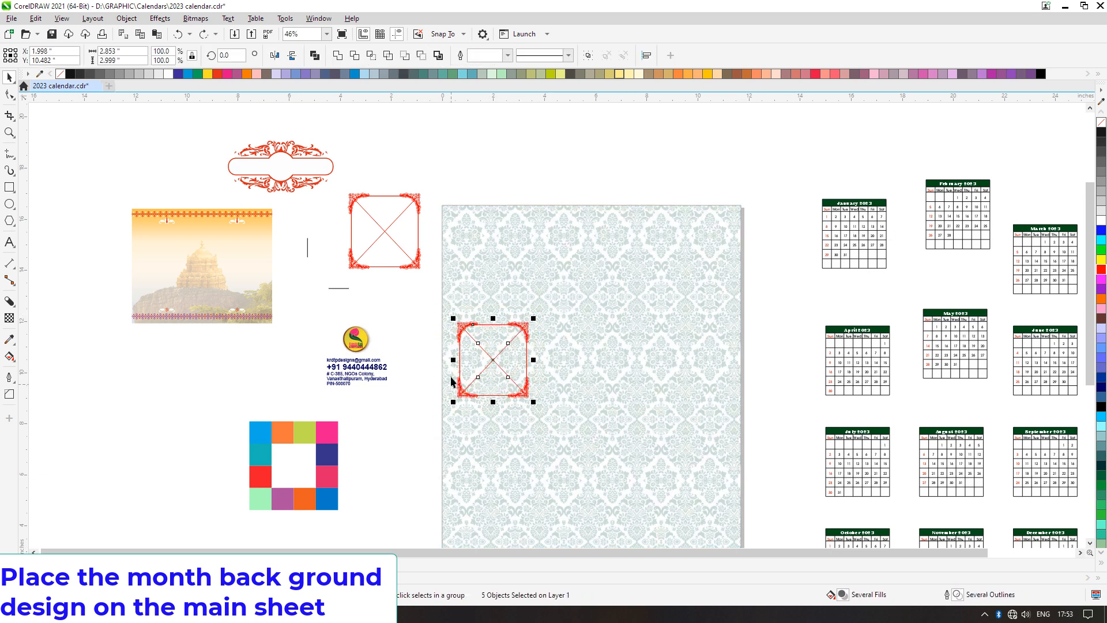
drag(455, 361, 536, 359)
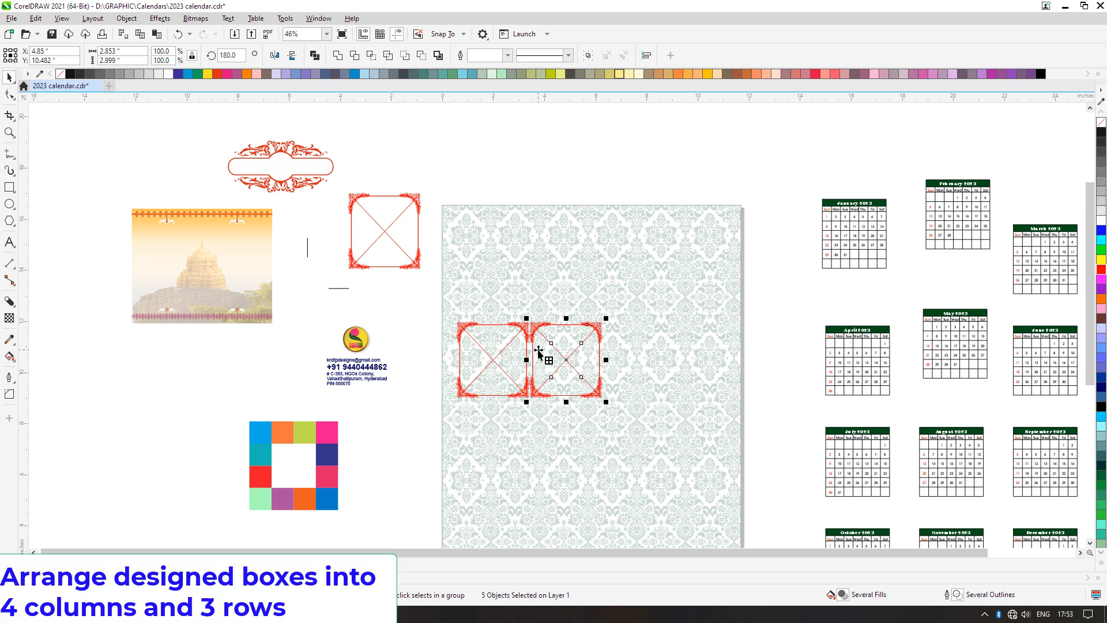
key(ctrl+r)
key(ctrl+r)
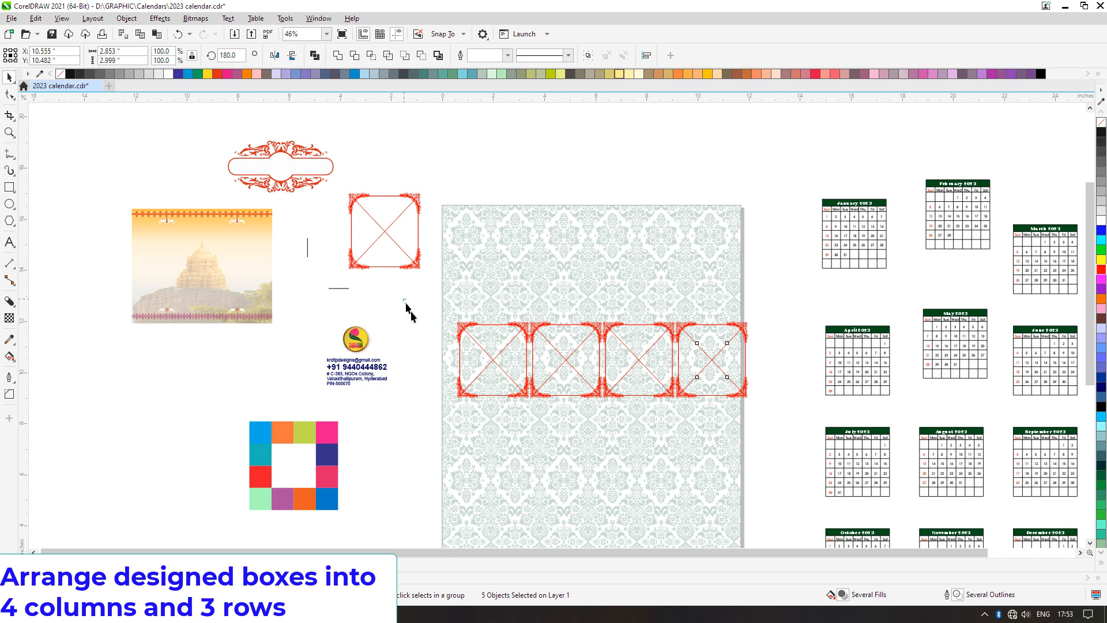
Group the row of four frames and centre it horizontally on the patterned background
drag(403, 299, 761, 426)
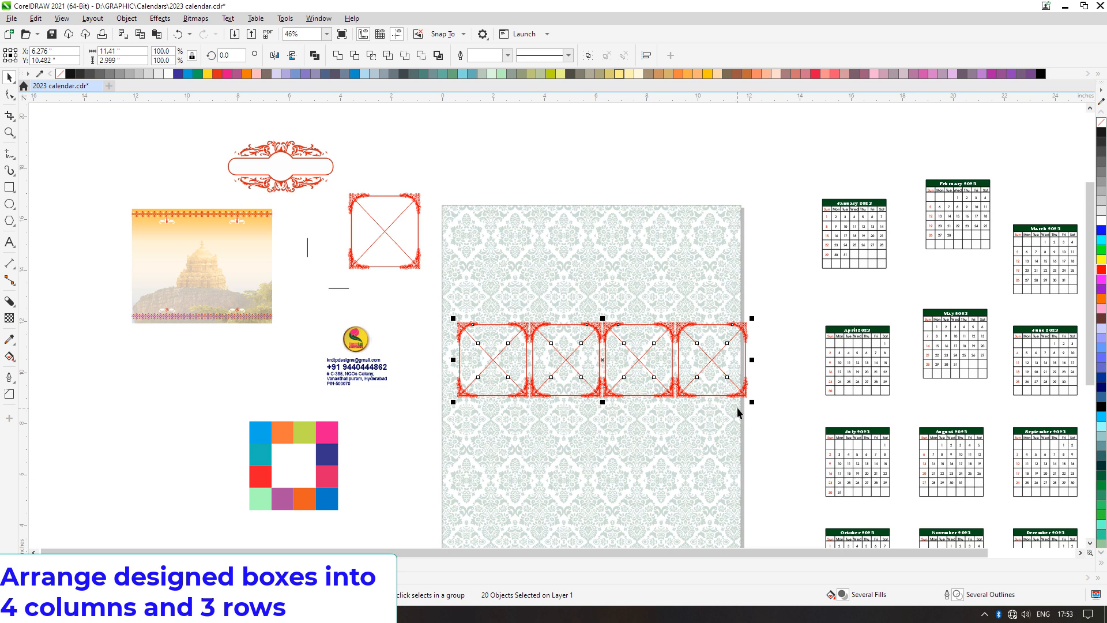
key(ctrl+g)
shift+click(711, 302)
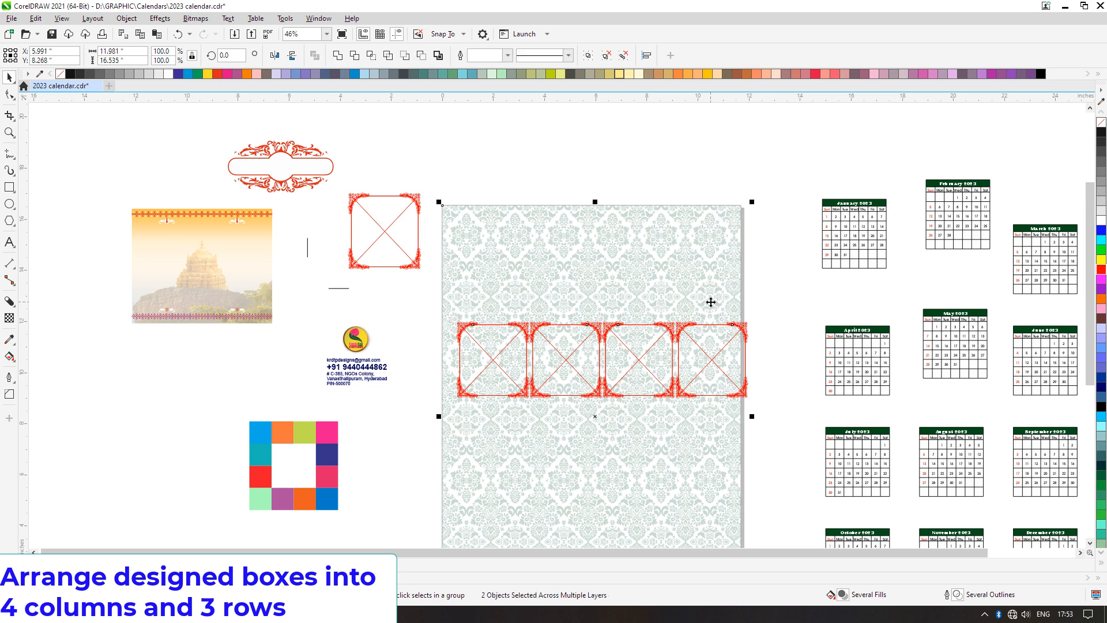
key(c)
click(784, 322)
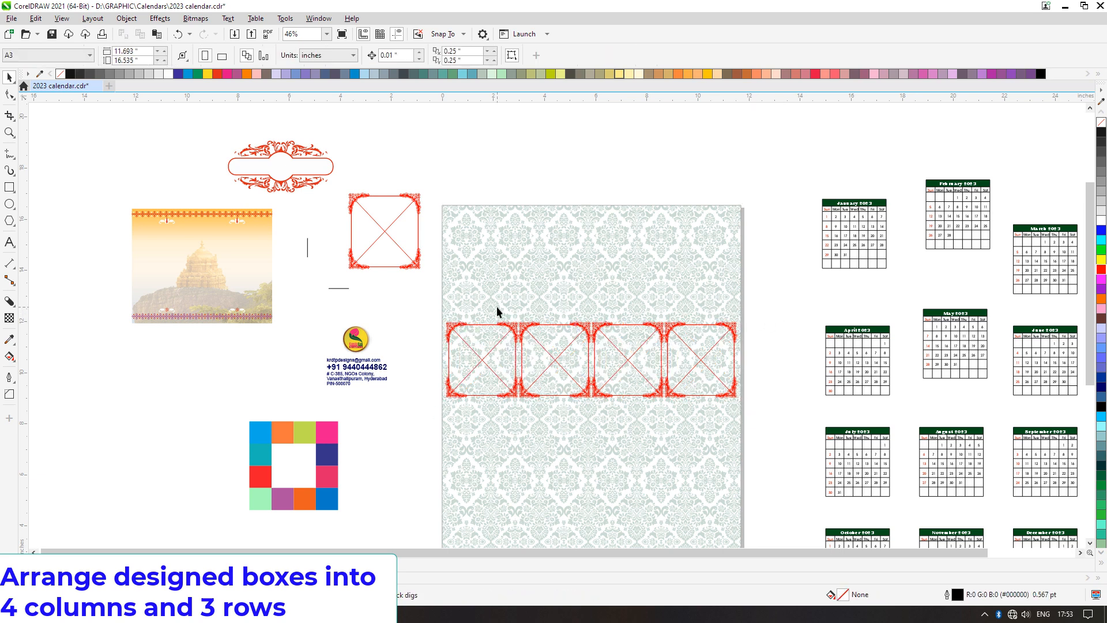
Copy the grouped row of frames directly below itself until four rows reach the page's lower edge
drag(425, 312, 766, 425)
scroll(628, 326, down, 1)
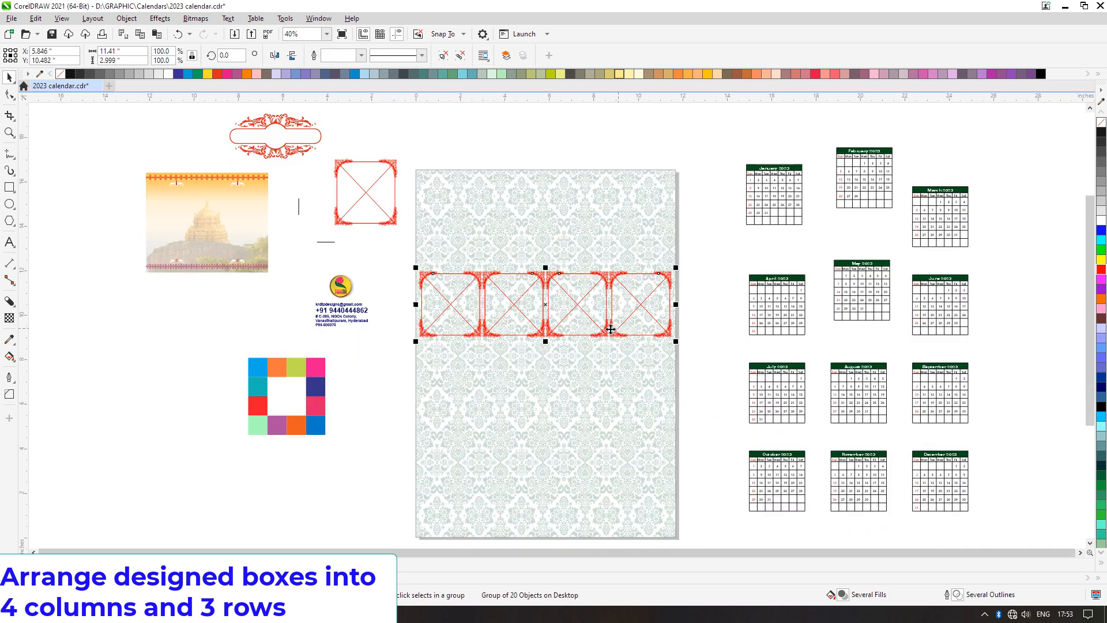
drag(548, 268, 558, 350)
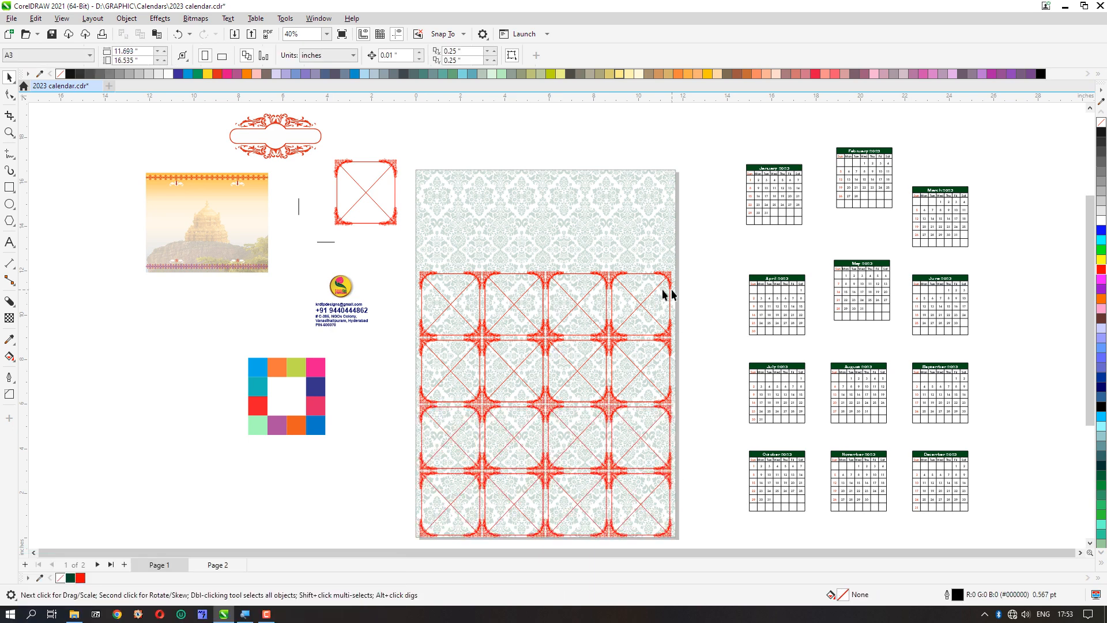
PowerClip the January 2023 and February 2023 blocks into the first and second frames of the top row
click(753, 200)
right_click(753, 198)
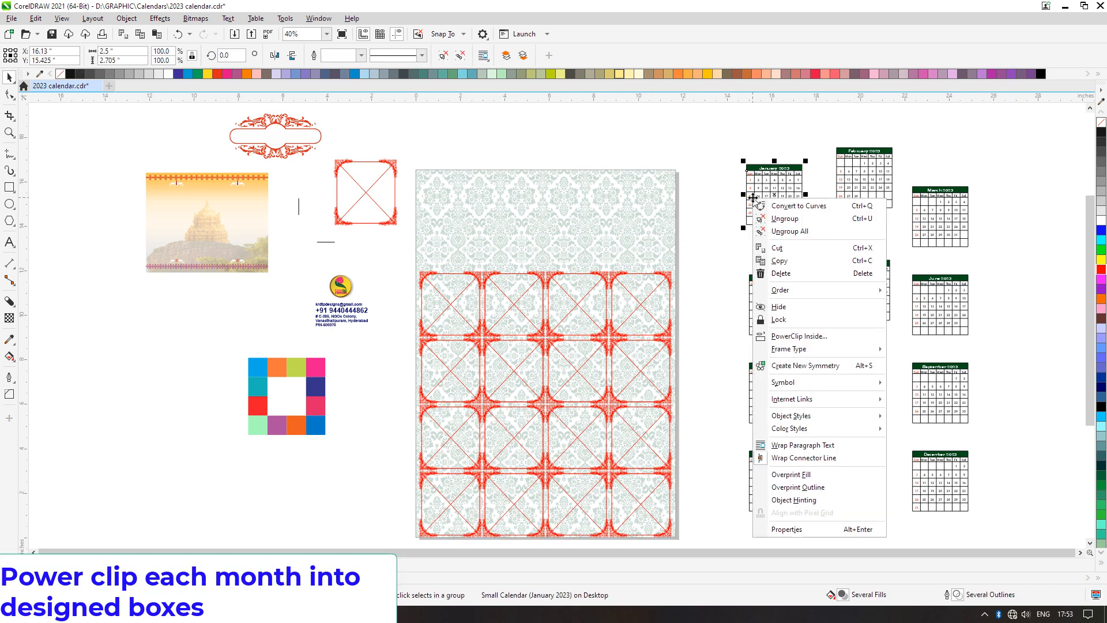
click(786, 335)
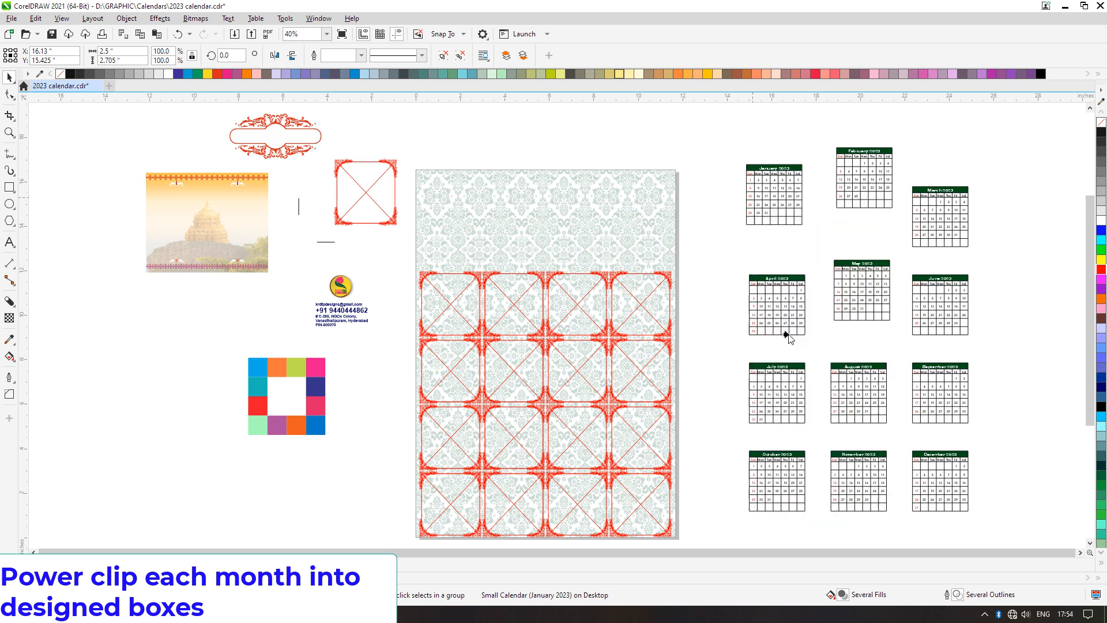
click(457, 299)
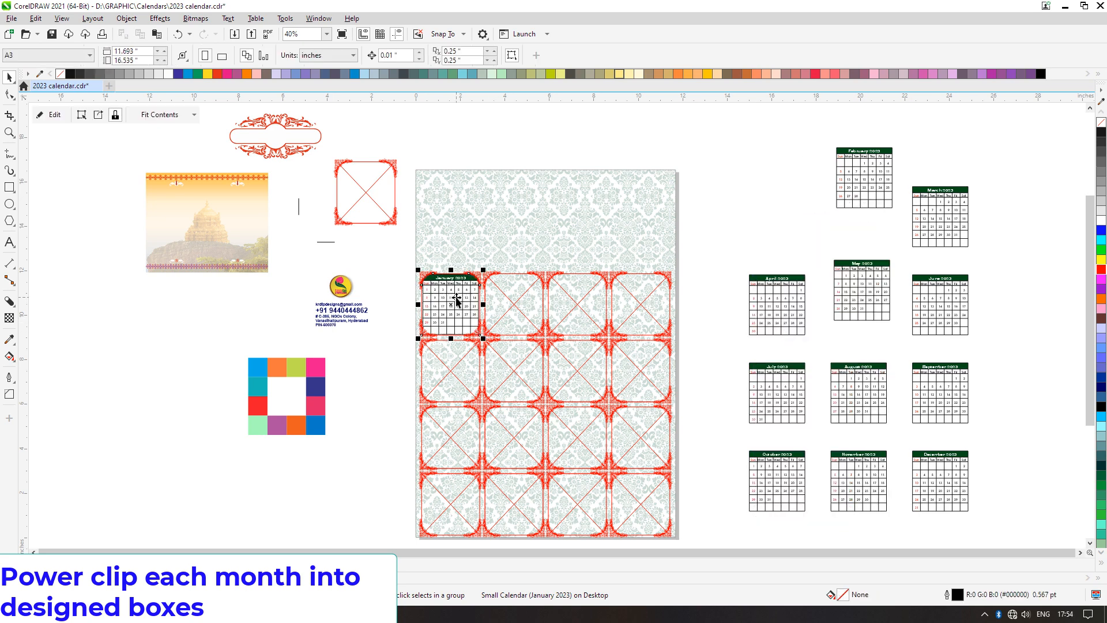
click(856, 195)
right_click(857, 195)
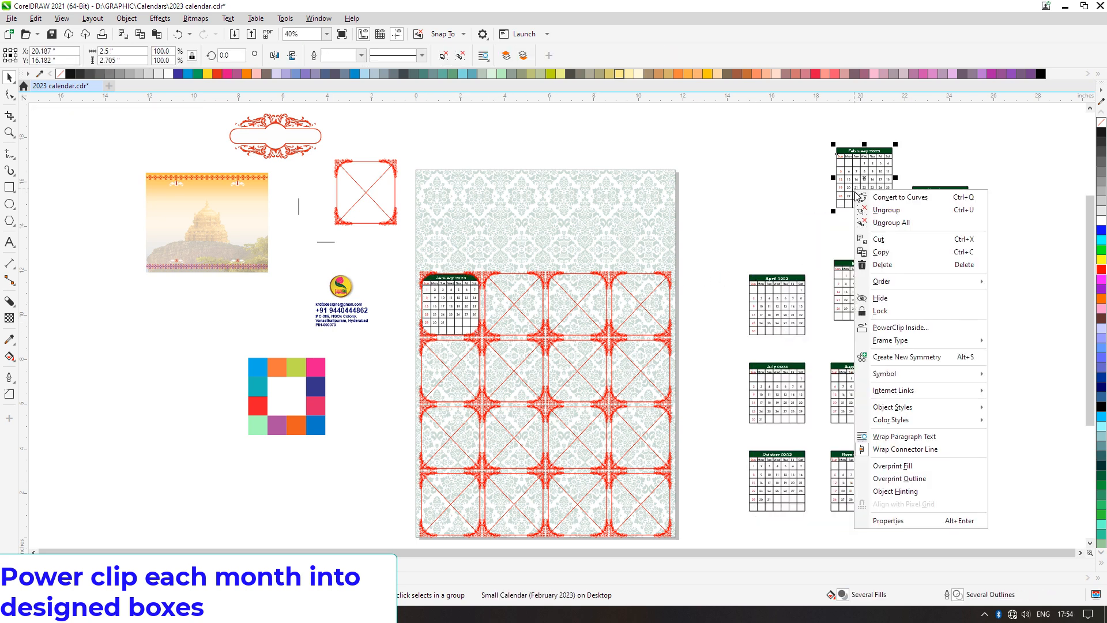
click(890, 327)
click(517, 307)
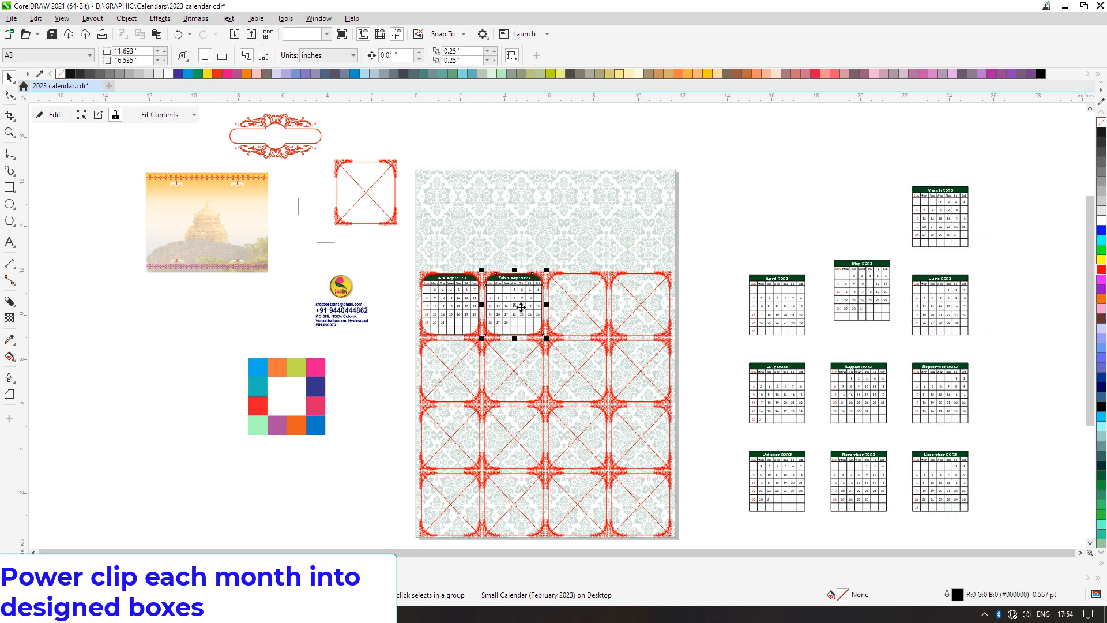
PowerClip the March 2023 and April 2023 blocks into the third and fourth frames of the top row
click(940, 206)
right_click(939, 206)
click(958, 343)
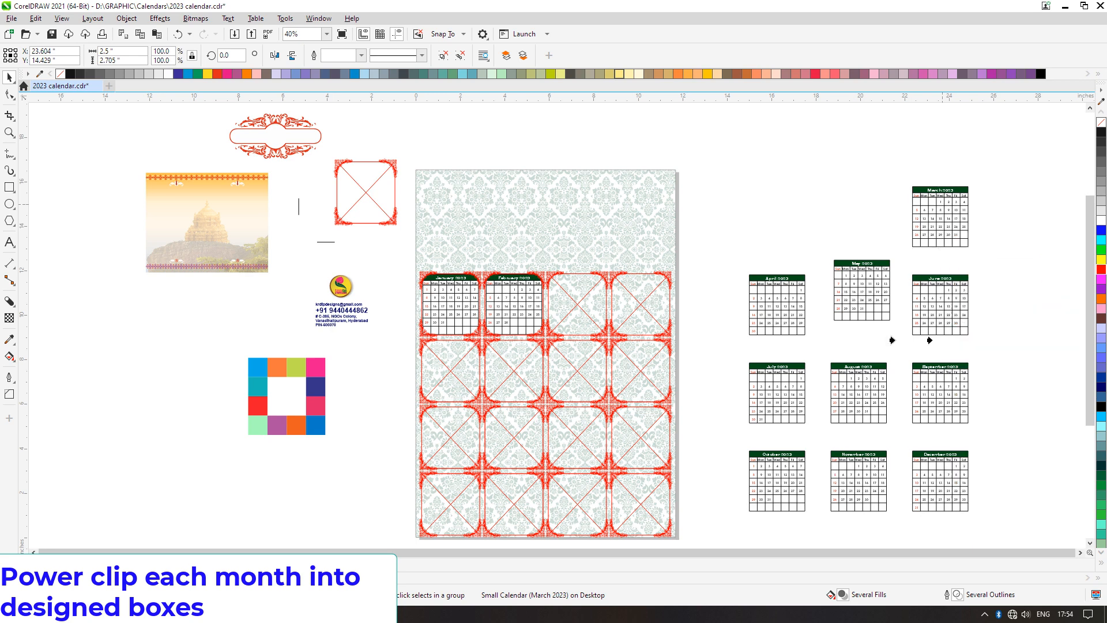
click(576, 305)
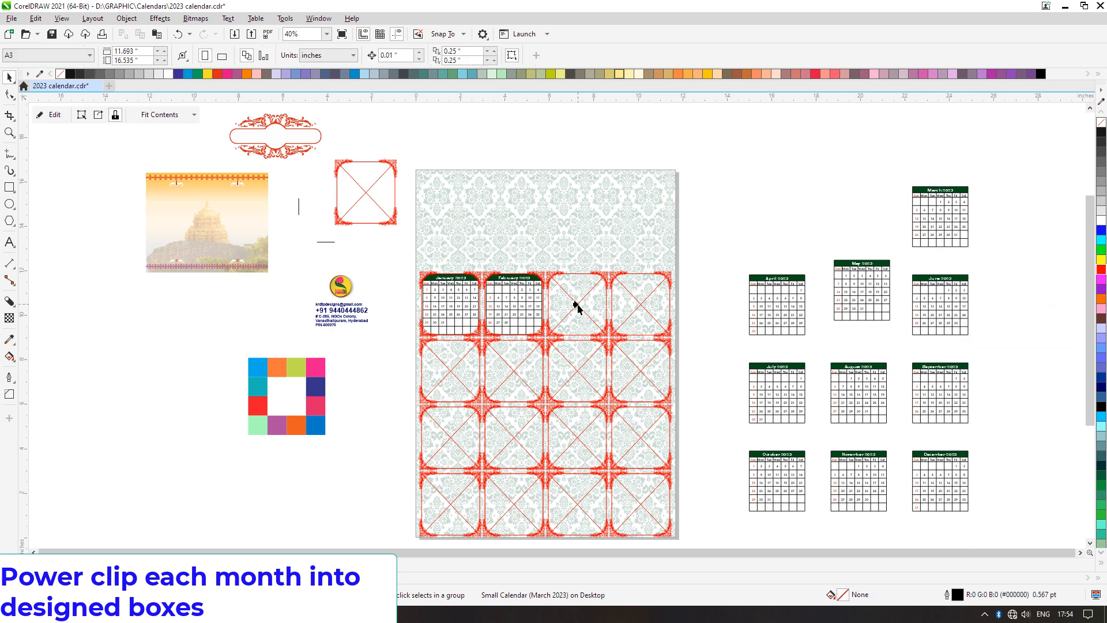
click(776, 303)
right_click(775, 303)
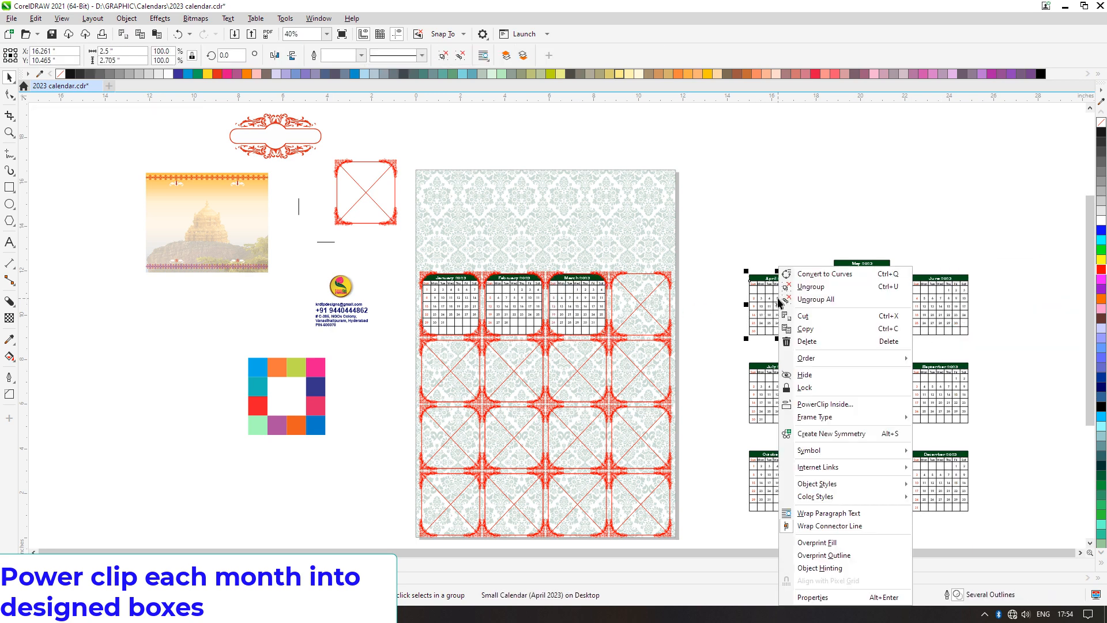
click(820, 405)
click(626, 305)
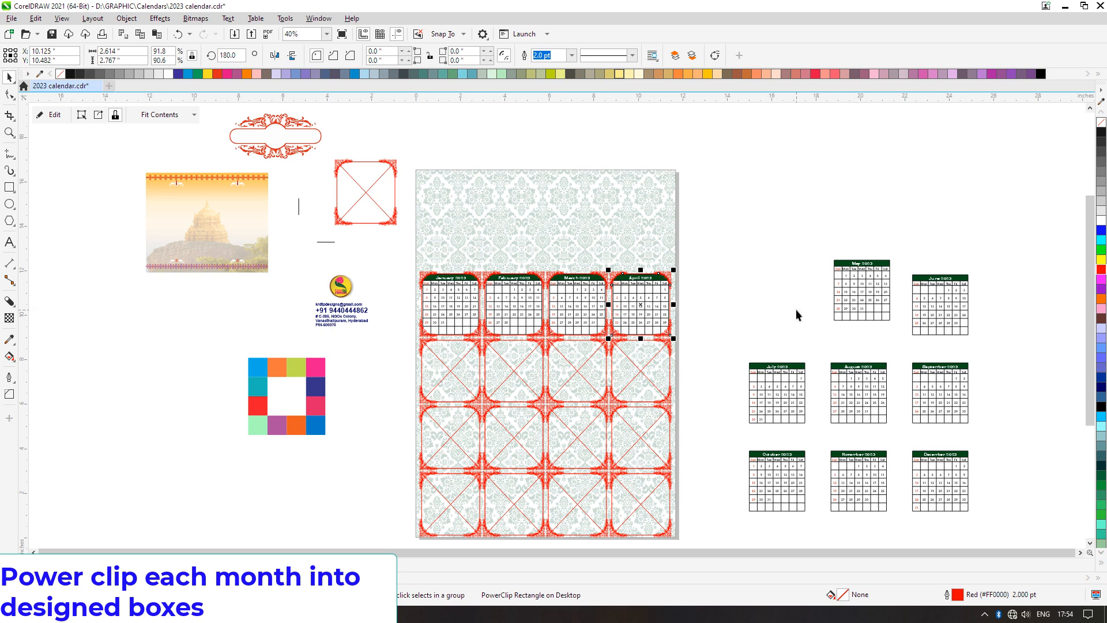
PowerClip the May 2023 and June 2023 blocks into the first and second frames of the second row
click(860, 276)
right_click(859, 275)
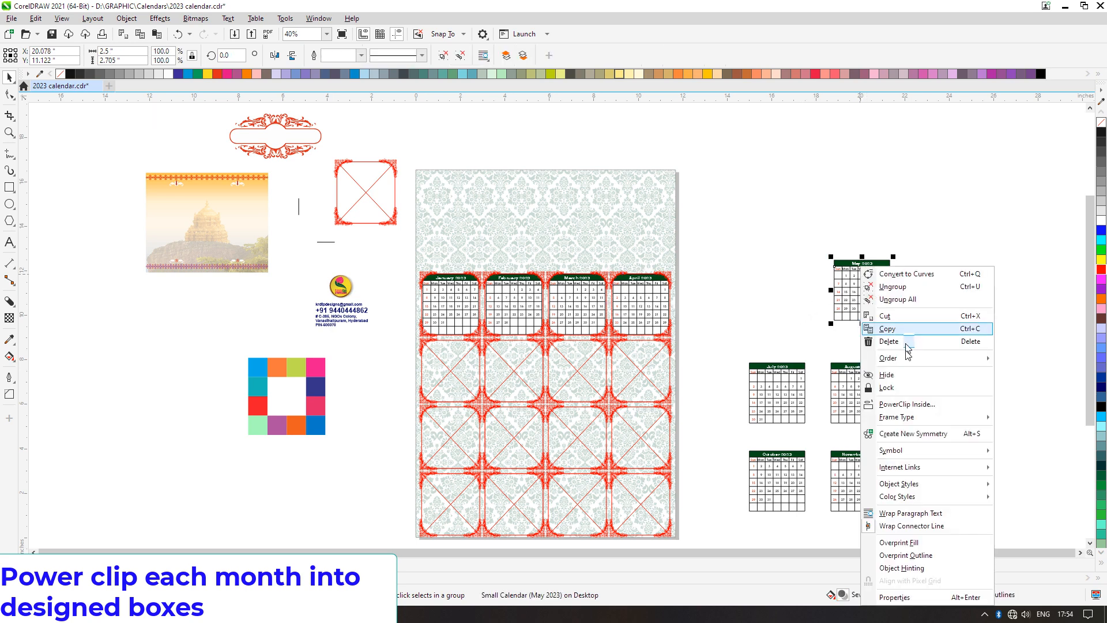
click(907, 404)
click(449, 375)
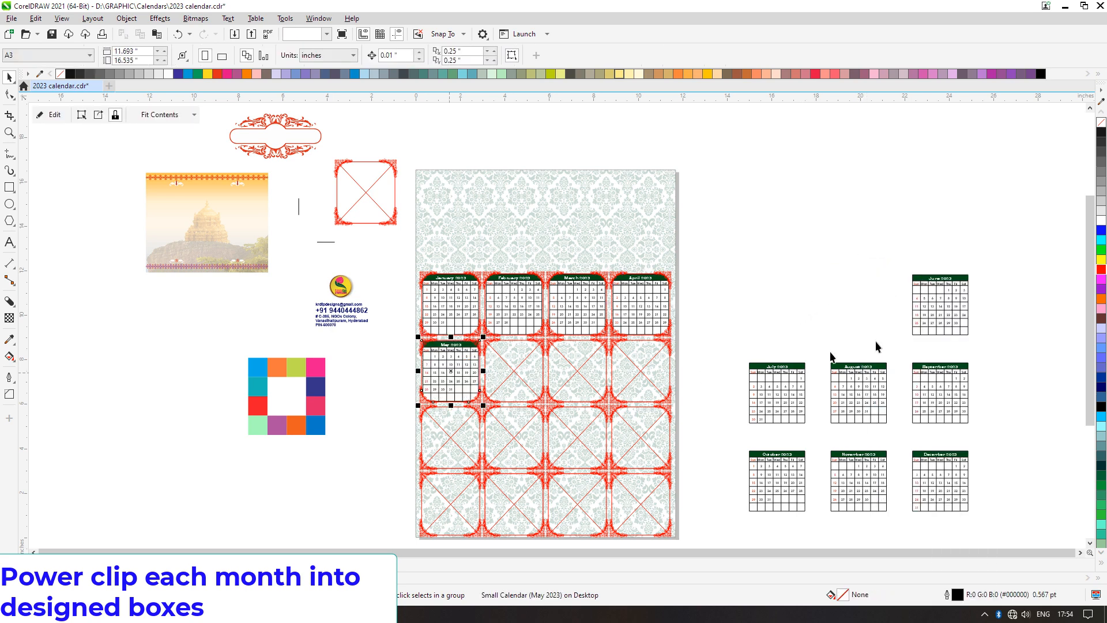
right_click(929, 306)
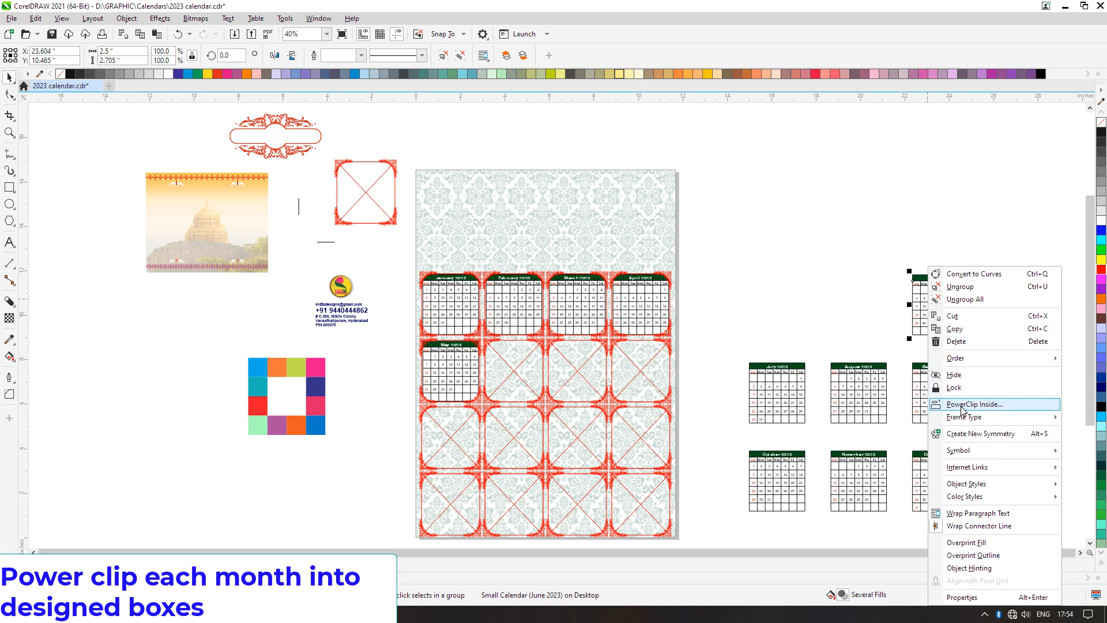
click(952, 403)
click(497, 375)
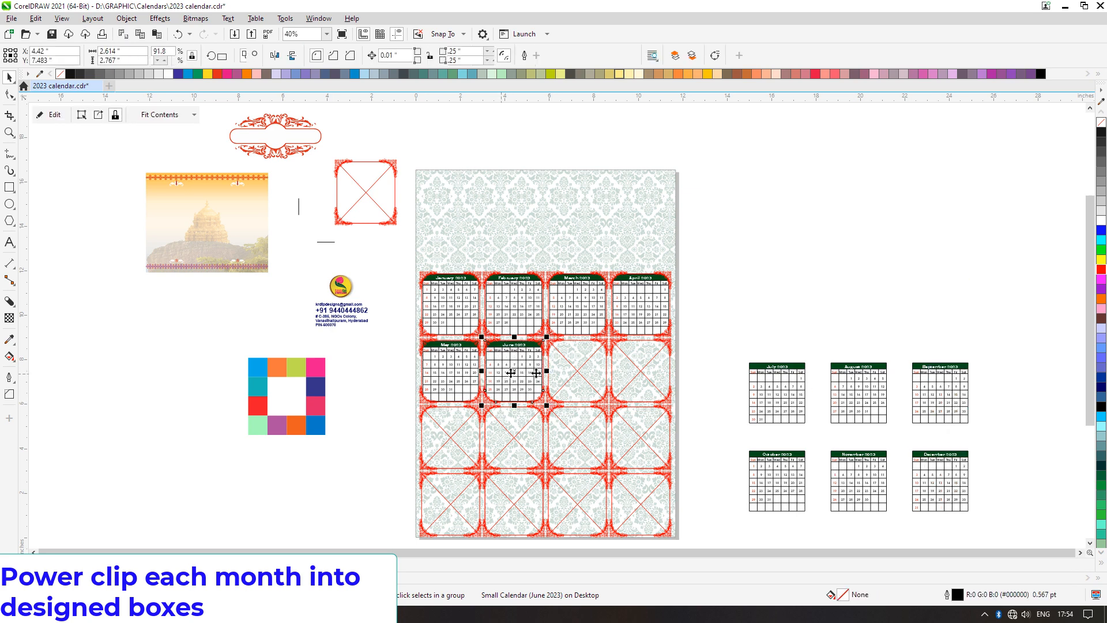
PowerClip the July 2023 and August 2023 blocks into the third and fourth frames of the second row
click(789, 374)
right_click(789, 374)
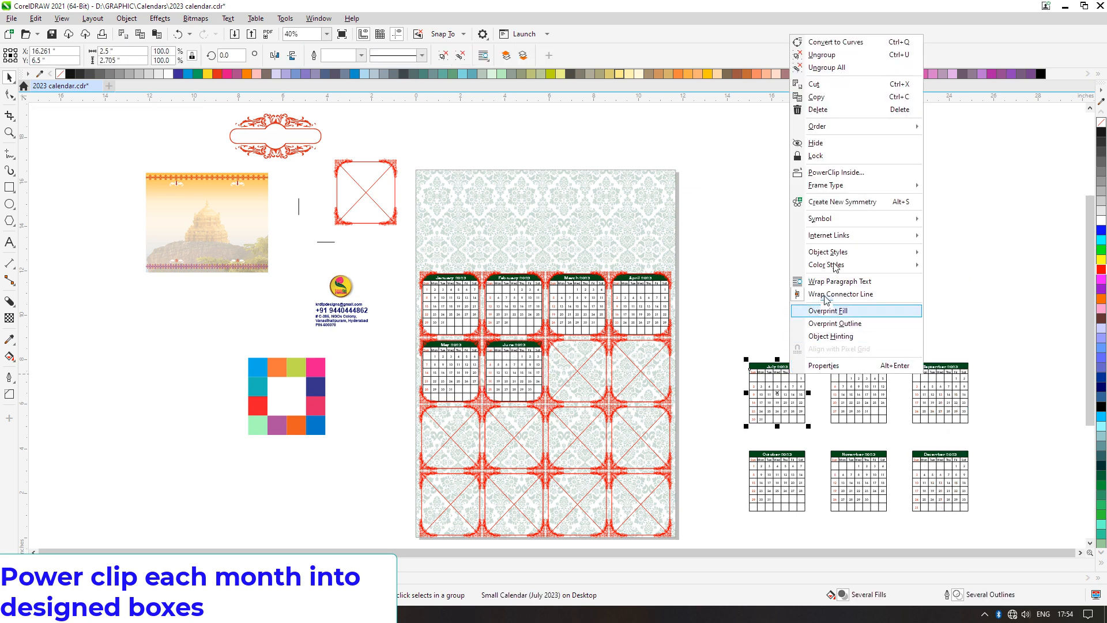
click(846, 173)
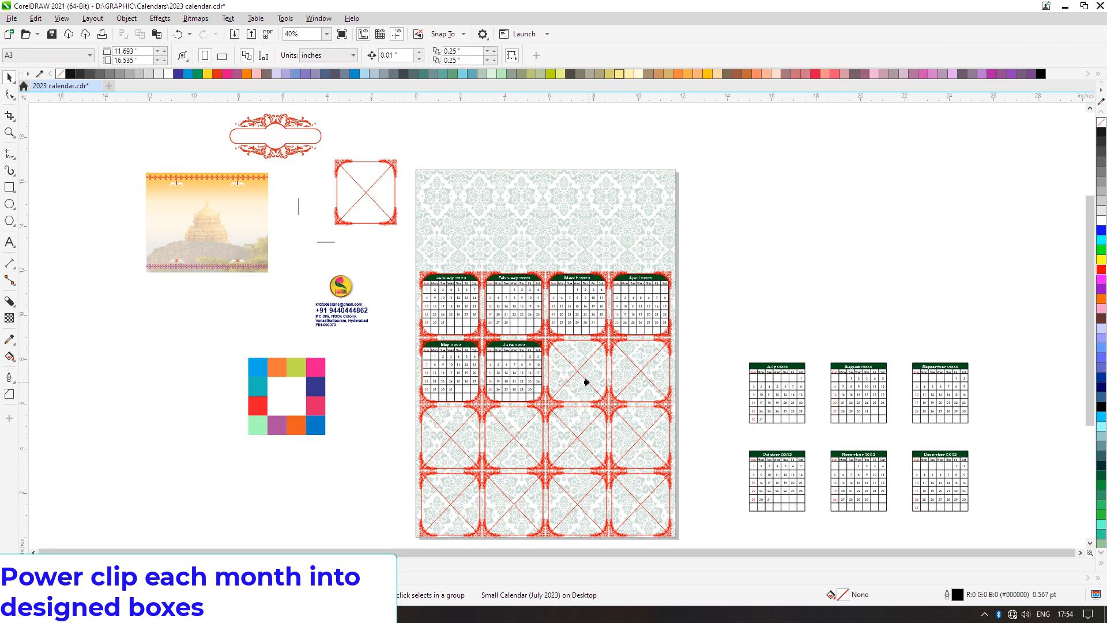
click(581, 377)
click(848, 390)
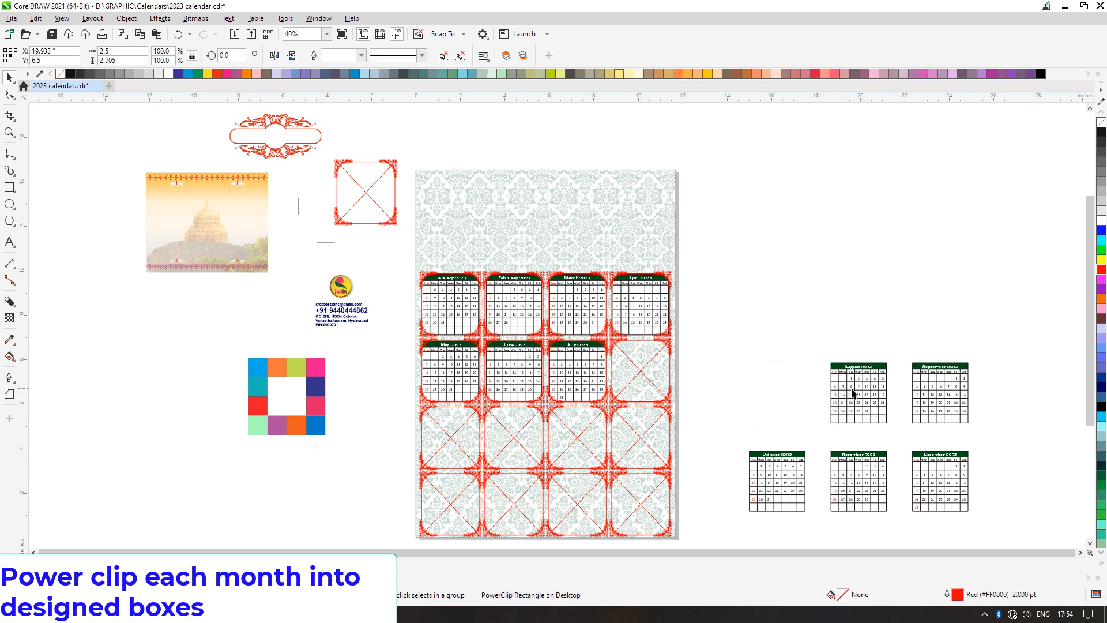
right_click(849, 391)
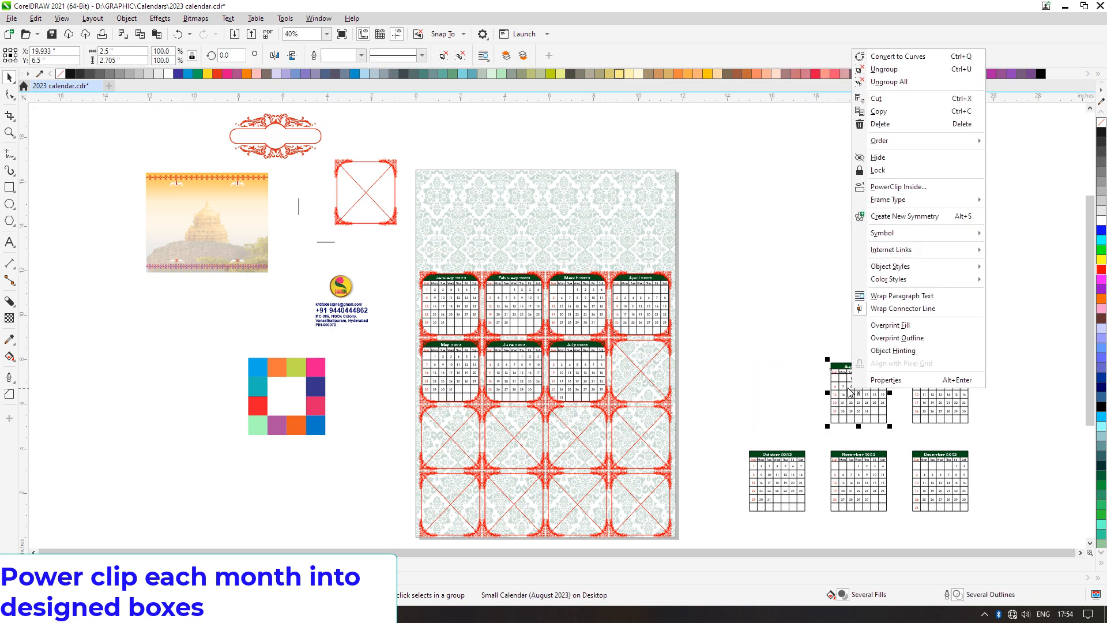
click(886, 186)
click(638, 359)
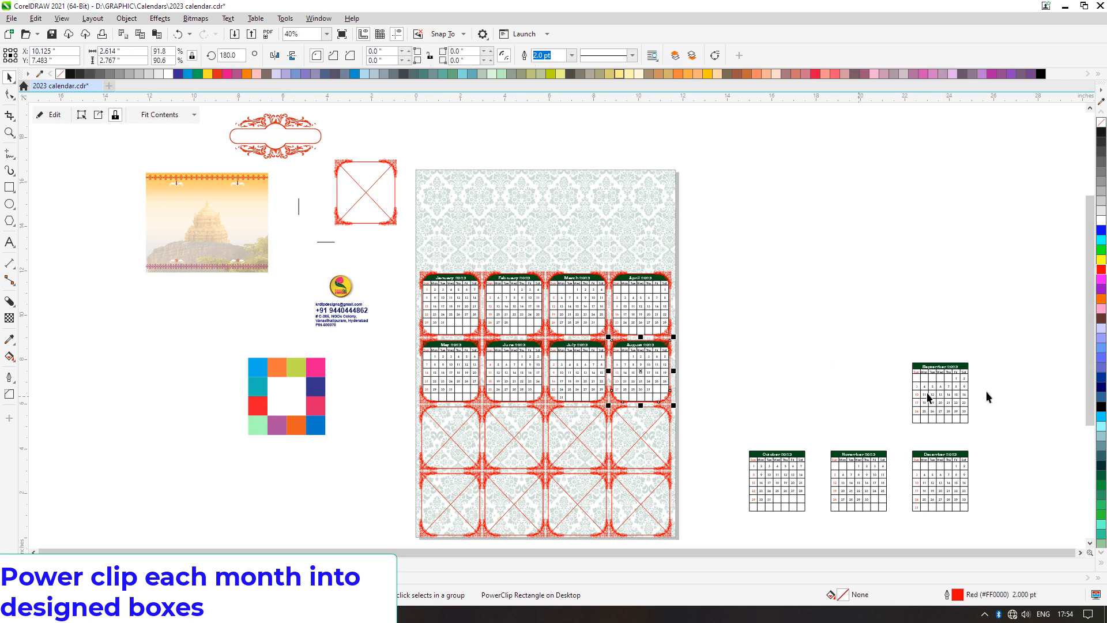
PowerClip the September 2023 and October 2023 blocks into the first and second frames of the third row
click(945, 400)
right_click(945, 401)
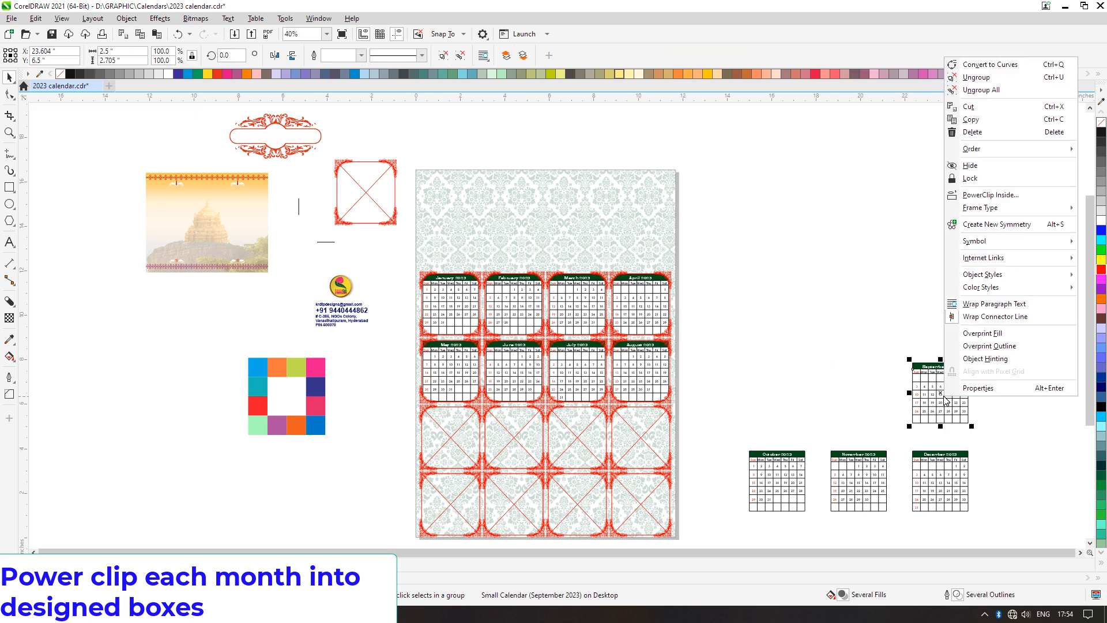
click(1004, 199)
click(448, 434)
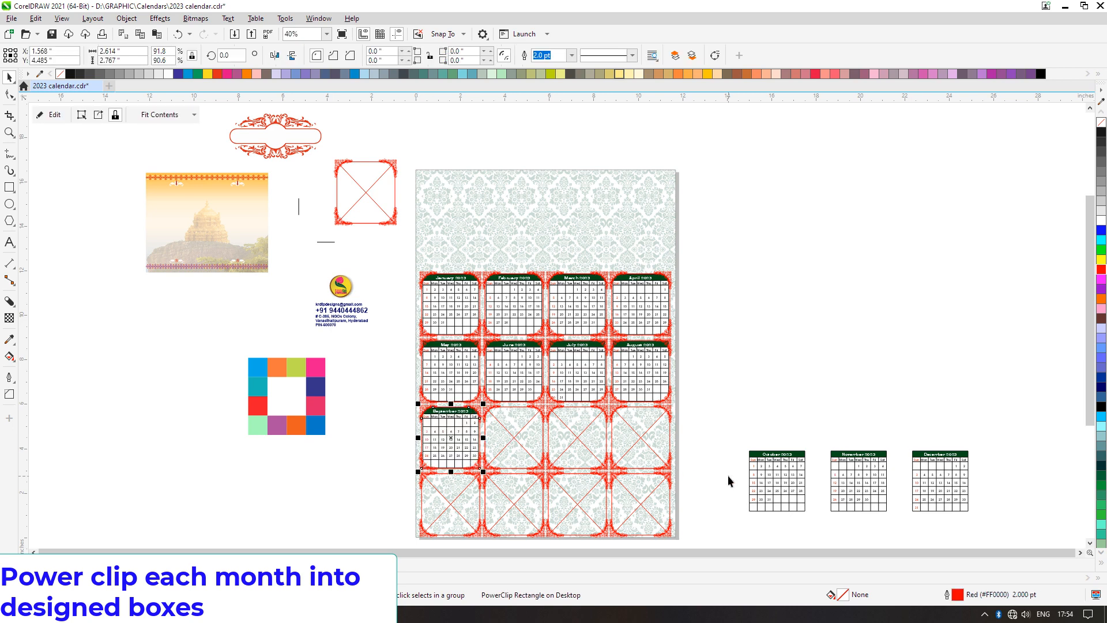
click(773, 473)
right_click(773, 472)
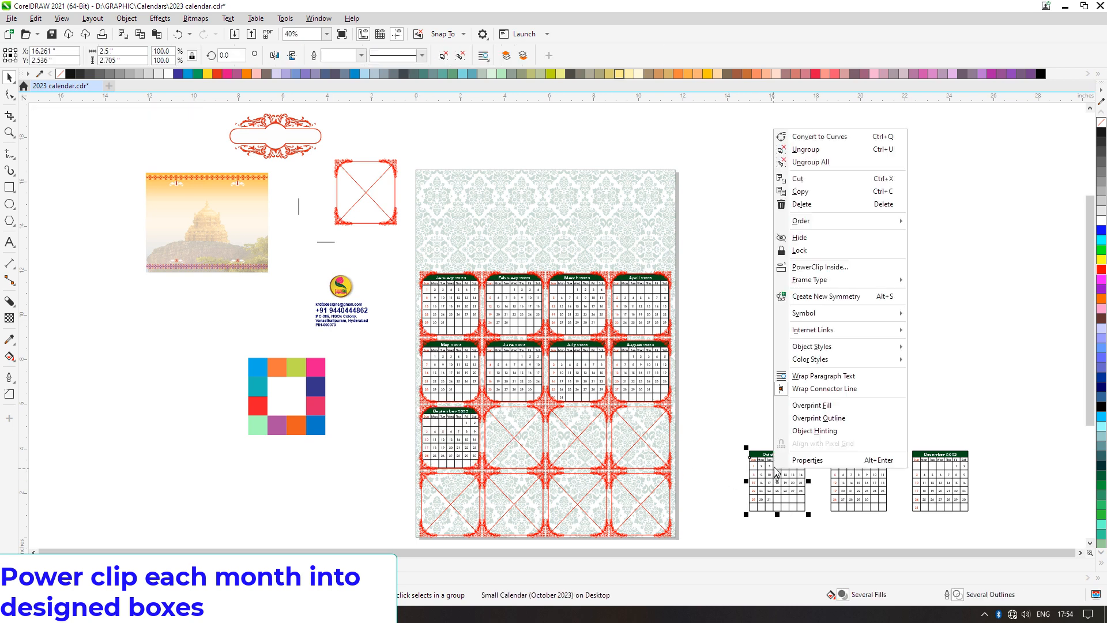
click(836, 267)
click(516, 438)
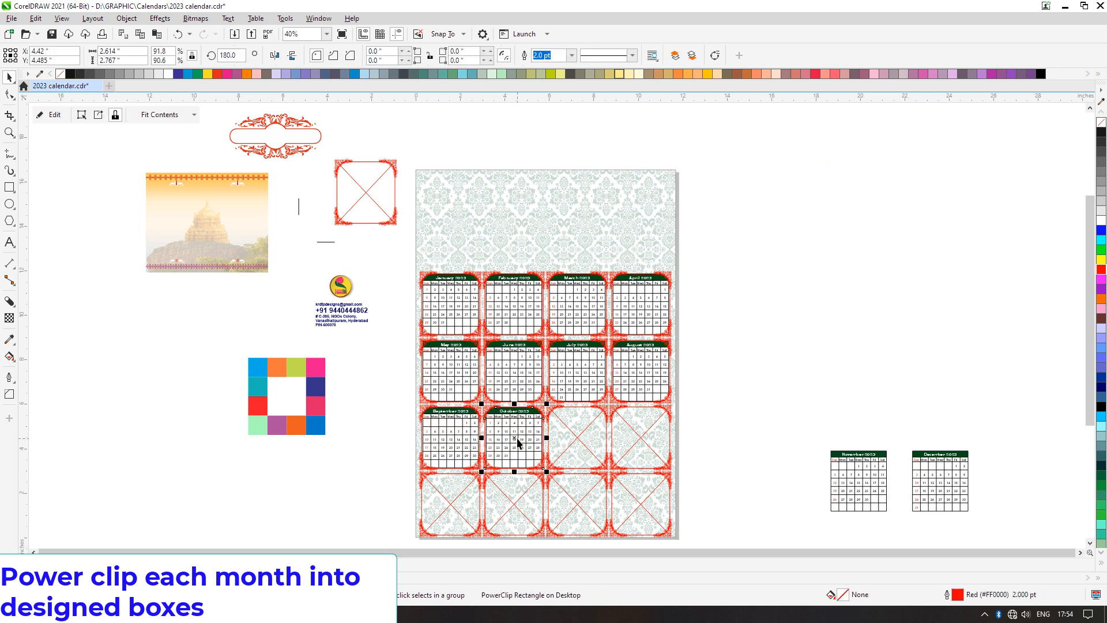
click(843, 474)
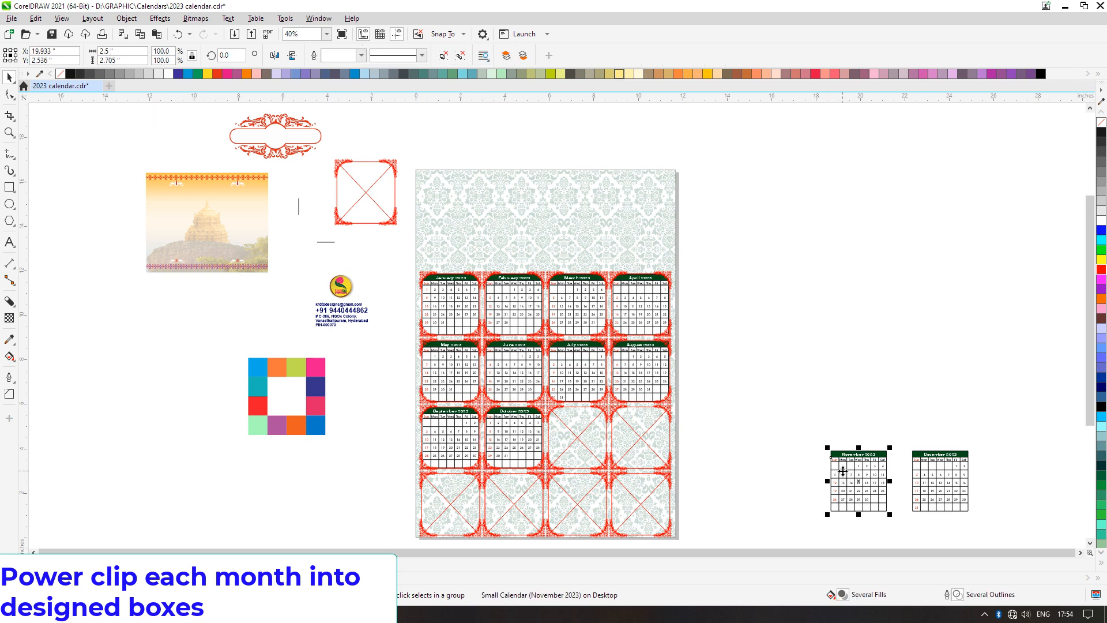
right_click(843, 471)
click(773, 391)
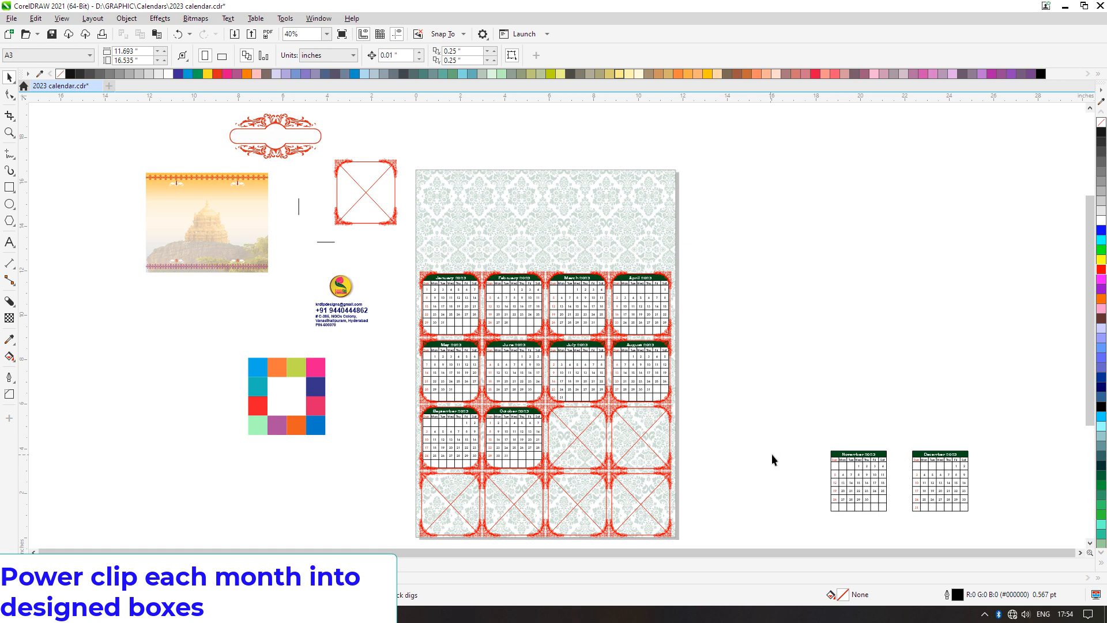
PowerClip the November 2023 and December 2023 blocks into the third and fourth frames of the third row
click(858, 476)
right_click(857, 473)
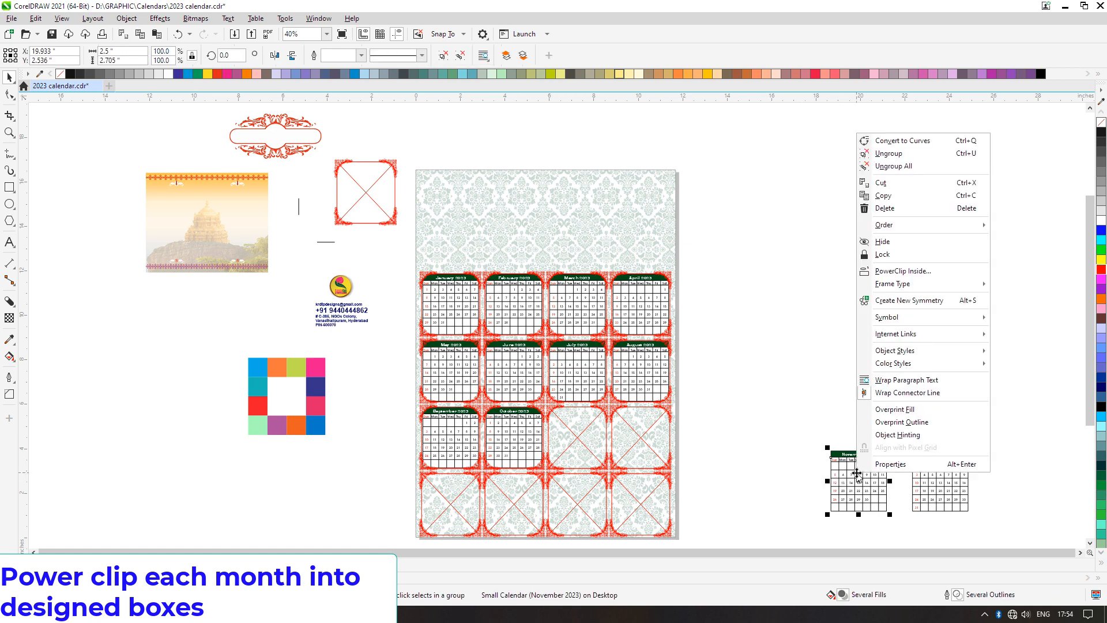
click(896, 273)
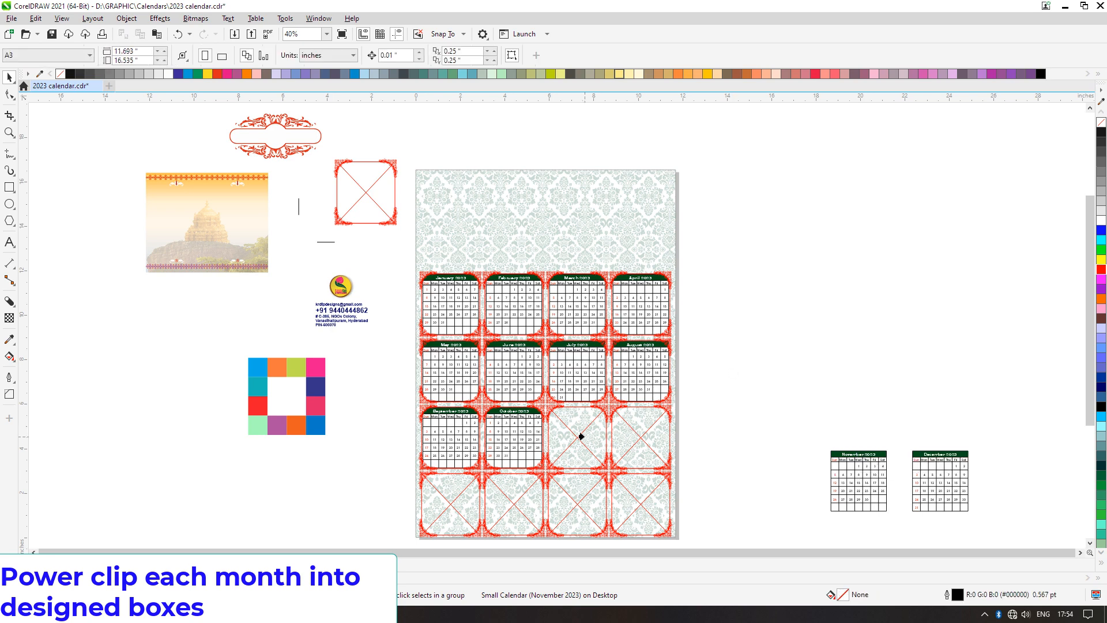
click(579, 437)
click(926, 479)
right_click(926, 478)
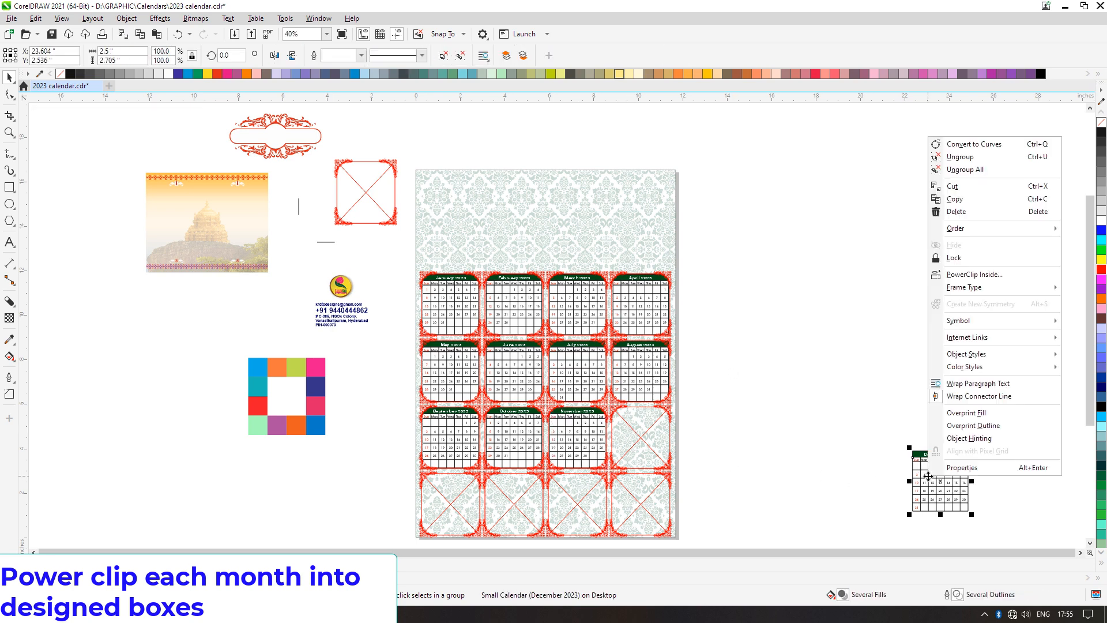
click(974, 274)
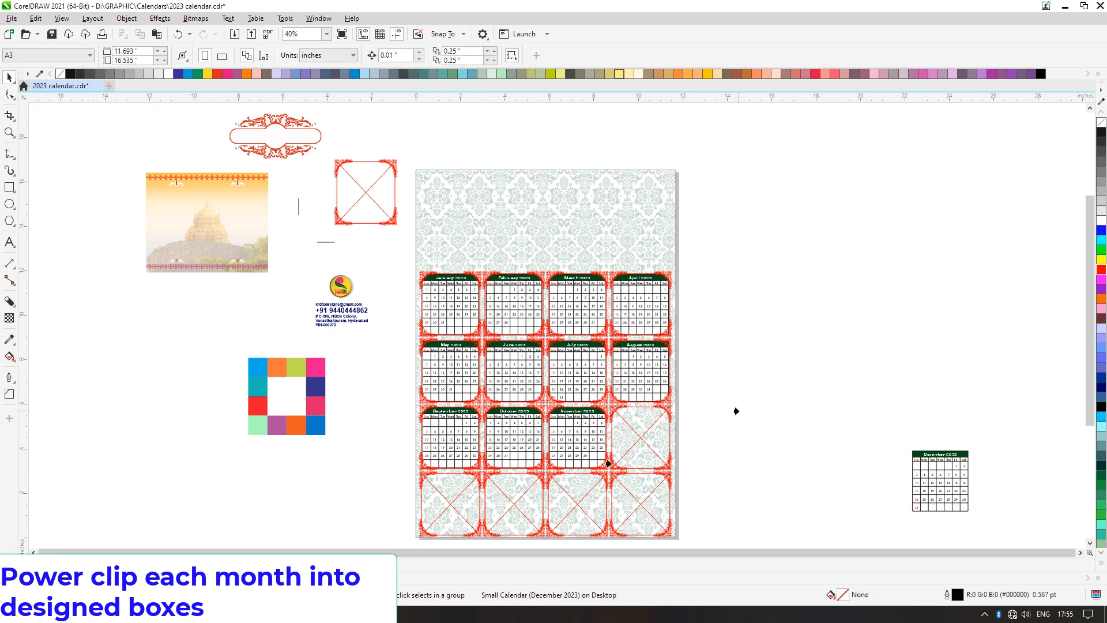
click(634, 441)
Remove the empty fourth row of frames and move the grouped months down to the page's lower edge
click(724, 476)
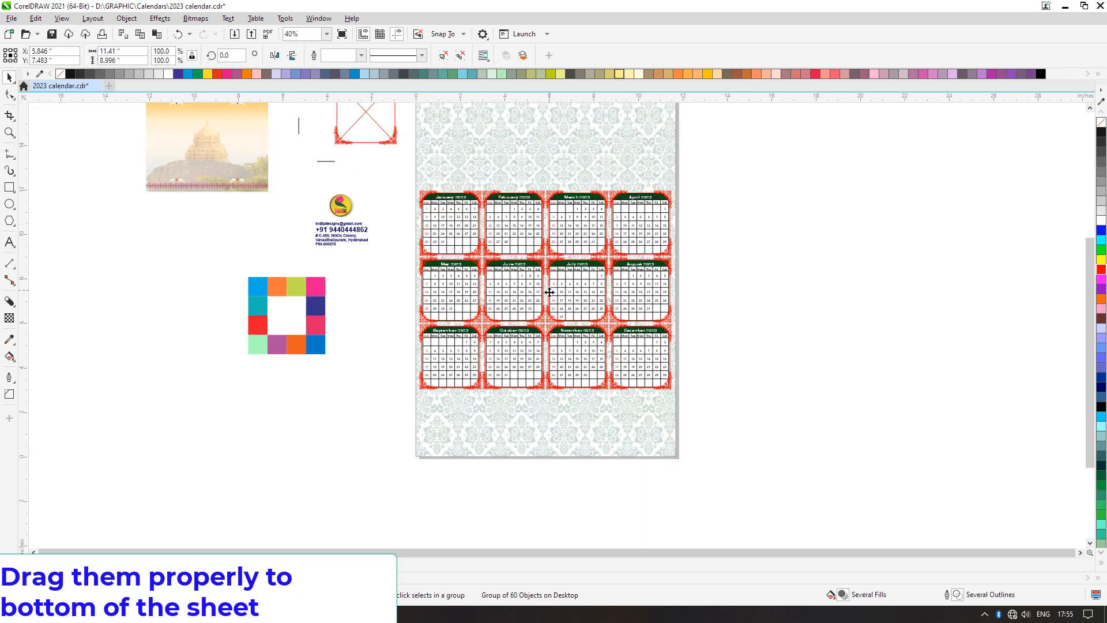
drag(547, 291, 557, 350)
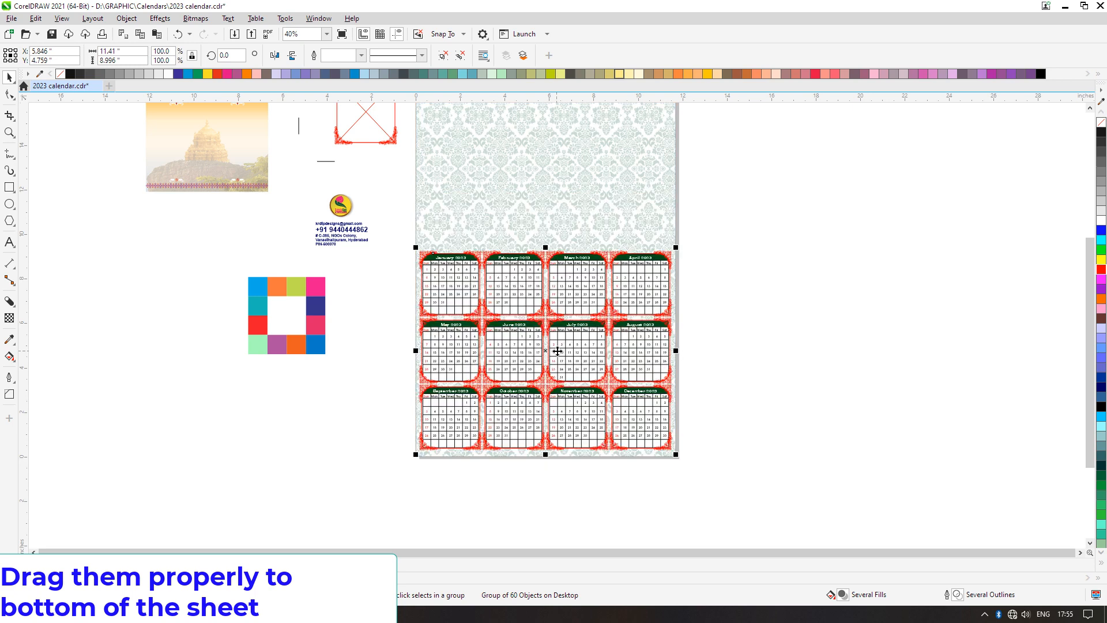
key(F4)
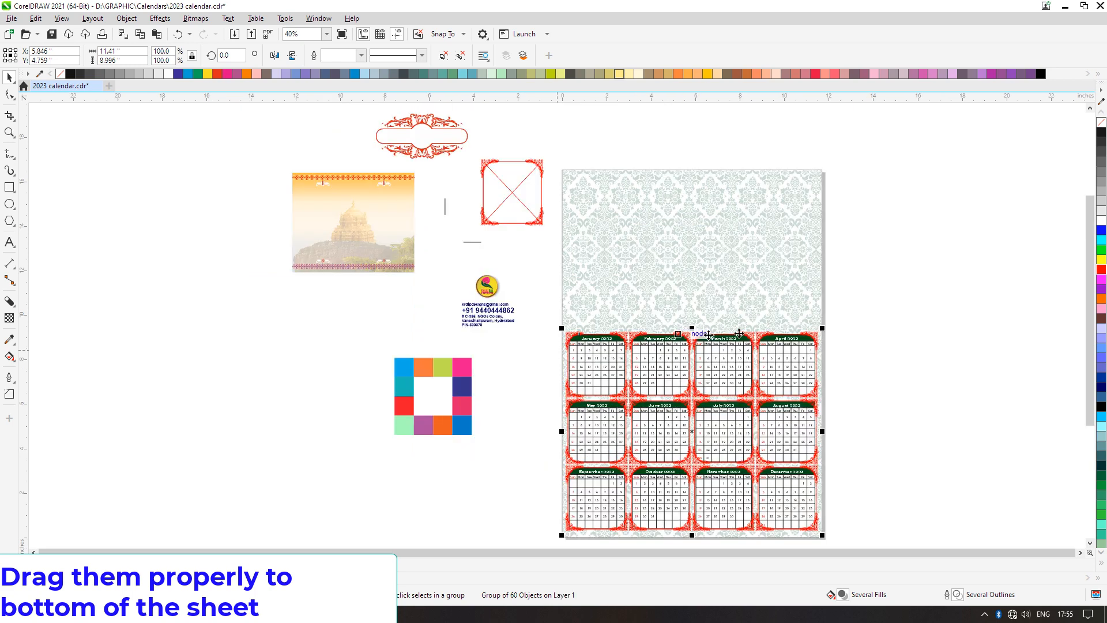
click(895, 336)
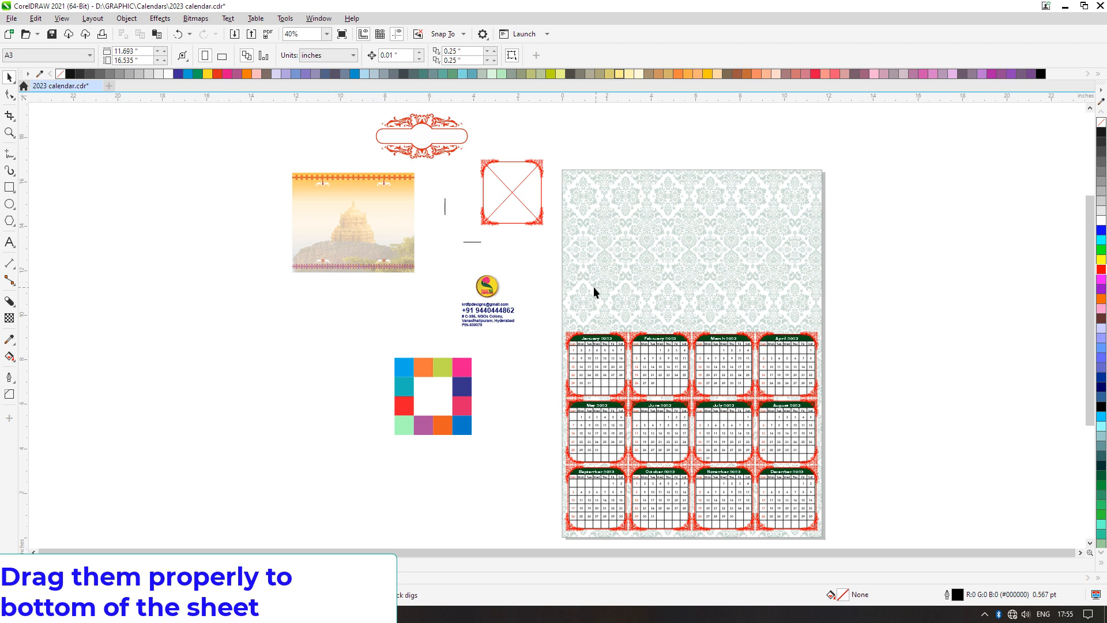
Pull the temple image out of its bordered frame and draw a rectangle about 10.95 by 6.51 in above the months
click(339, 206)
drag(339, 206, 272, 320)
click(9, 187)
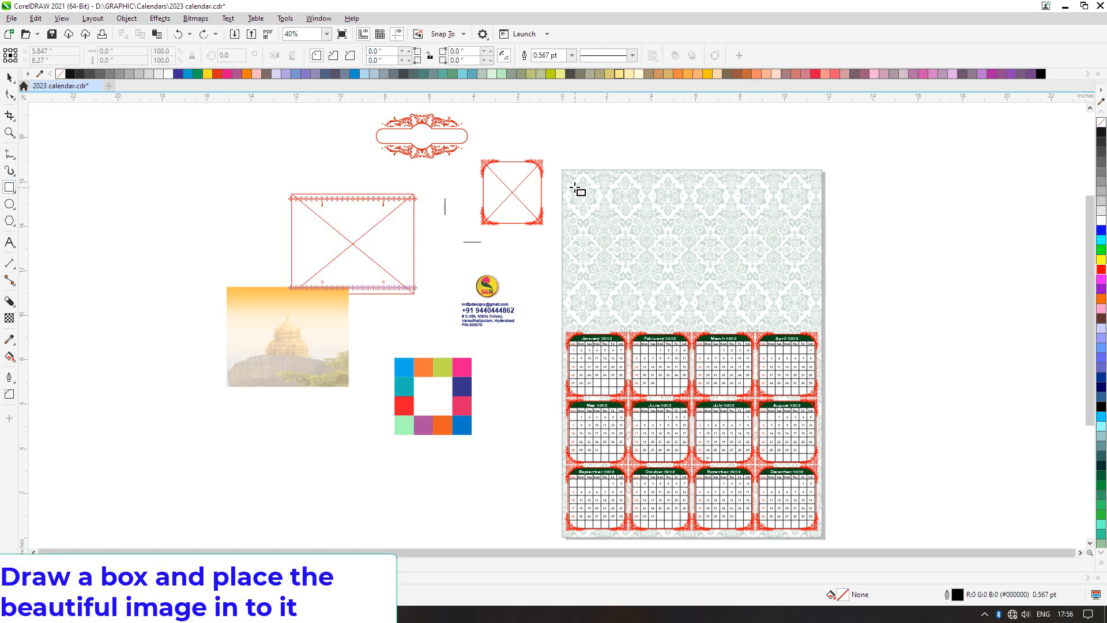
drag(569, 181, 813, 326)
key(space)
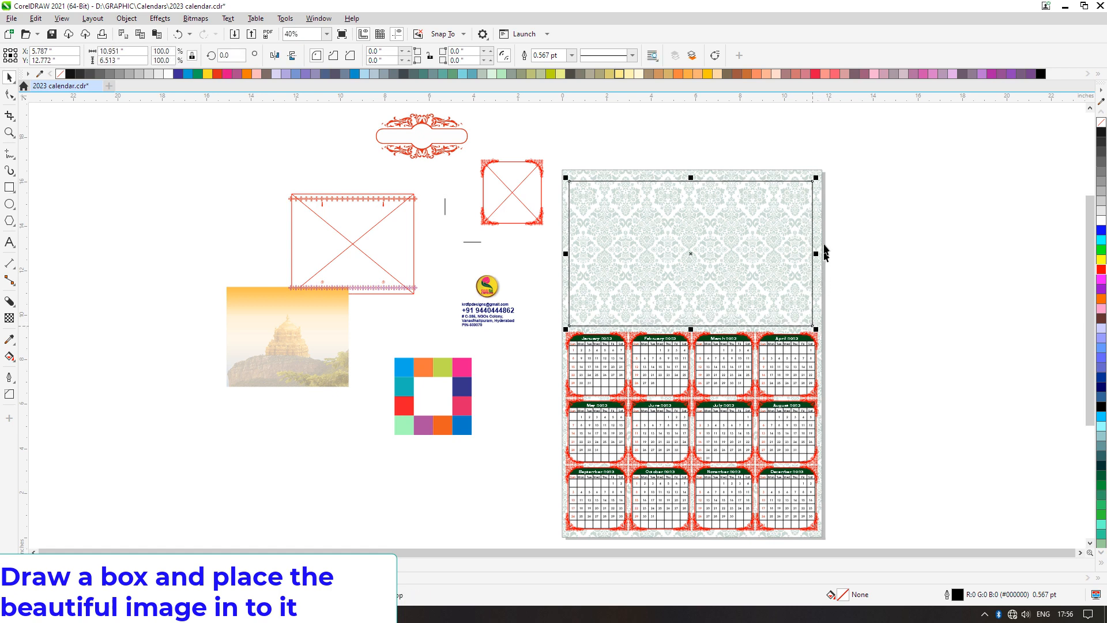
Centre the rectangle horizontally on the patterned background and round its two upper corners to a radius of about 0.49 in
shift+click(821, 230)
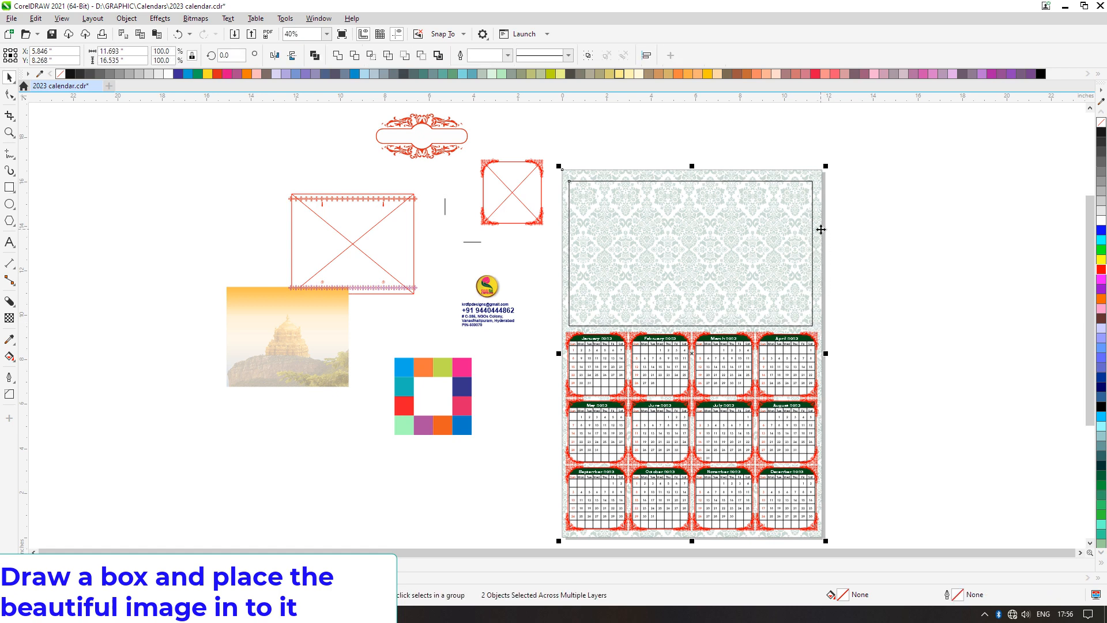
click(860, 229)
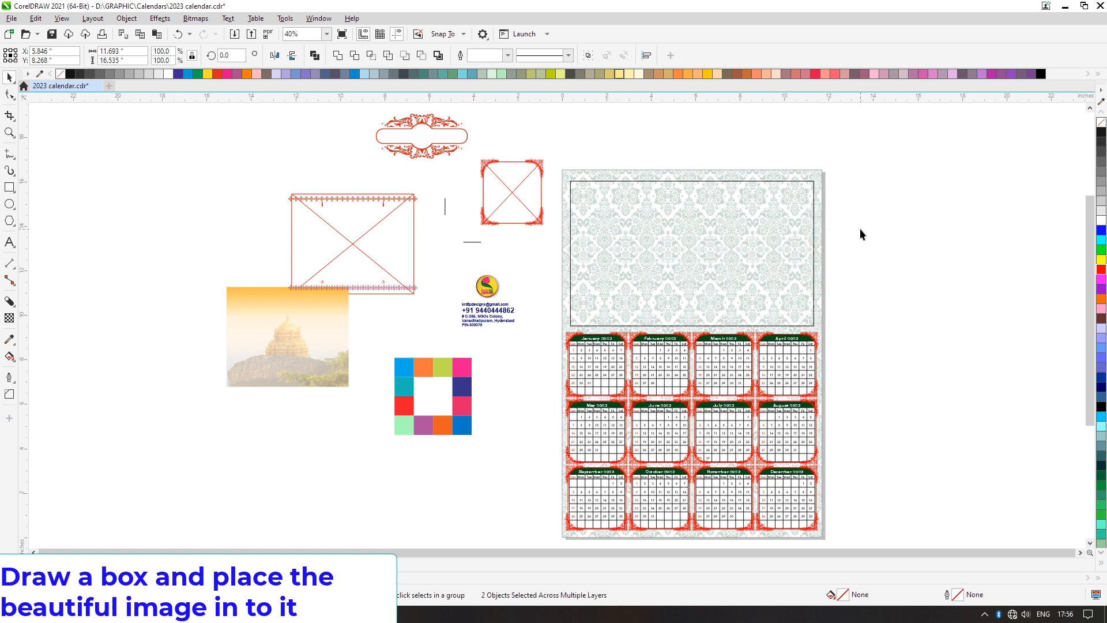
click(664, 217)
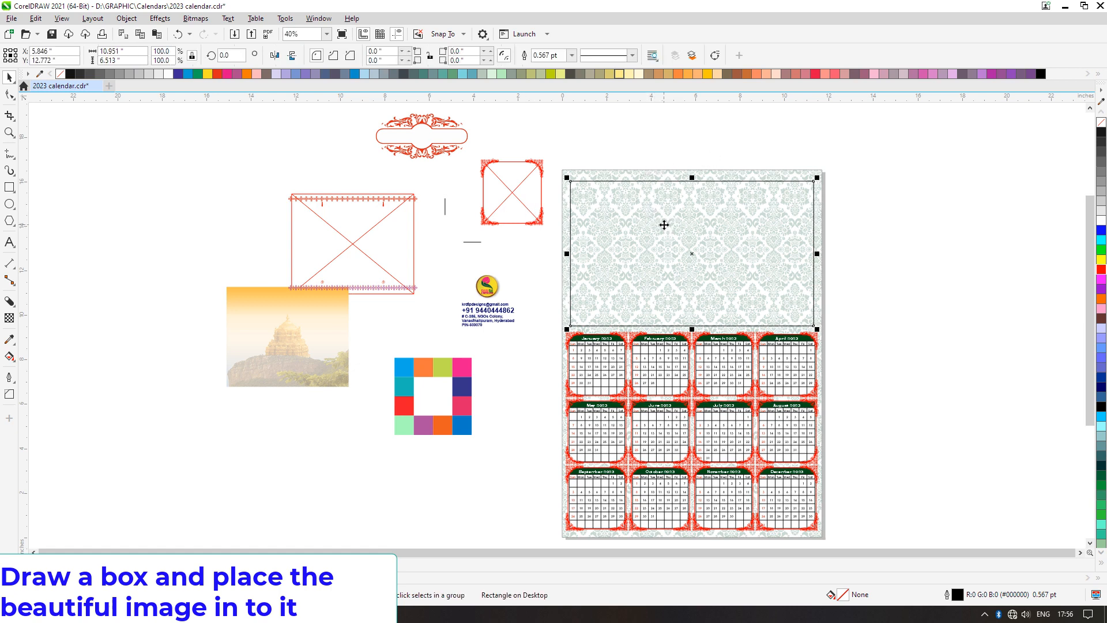
key(F10)
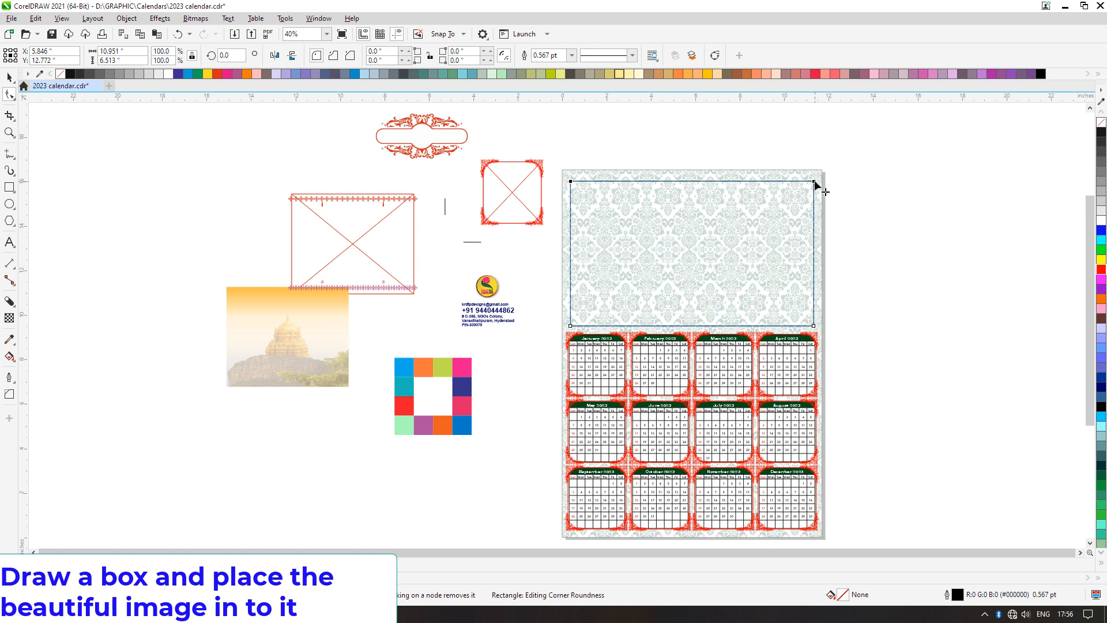
drag(815, 182, 814, 192)
key(space)
click(902, 213)
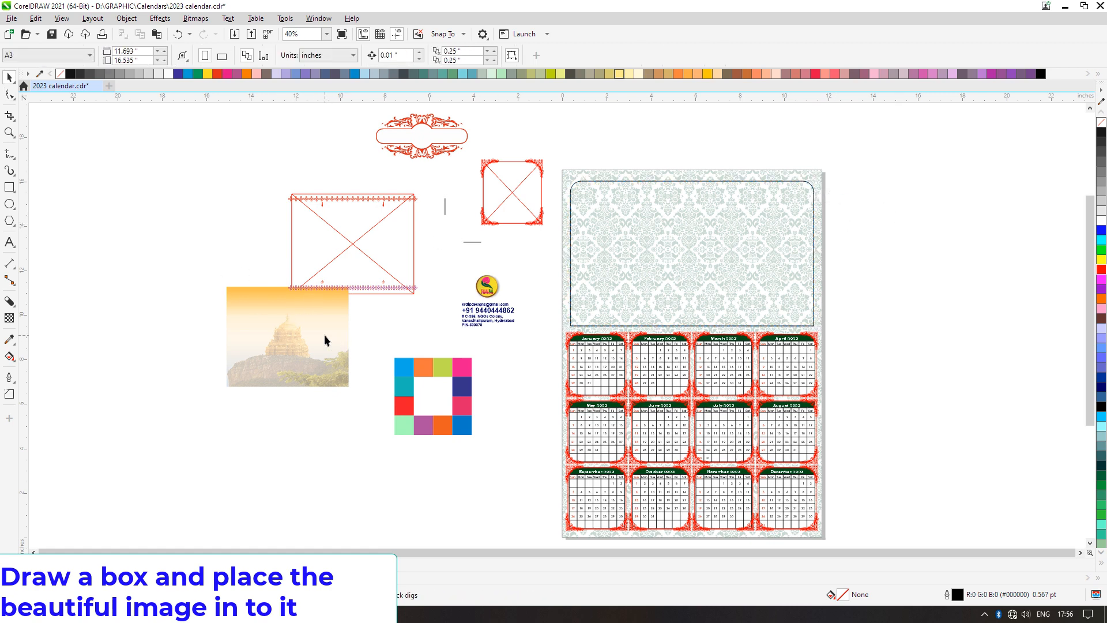
Move the temple image over the rectangle and enlarge it proportionally to about 11.38 by 9.31 in
drag(324, 334, 662, 226)
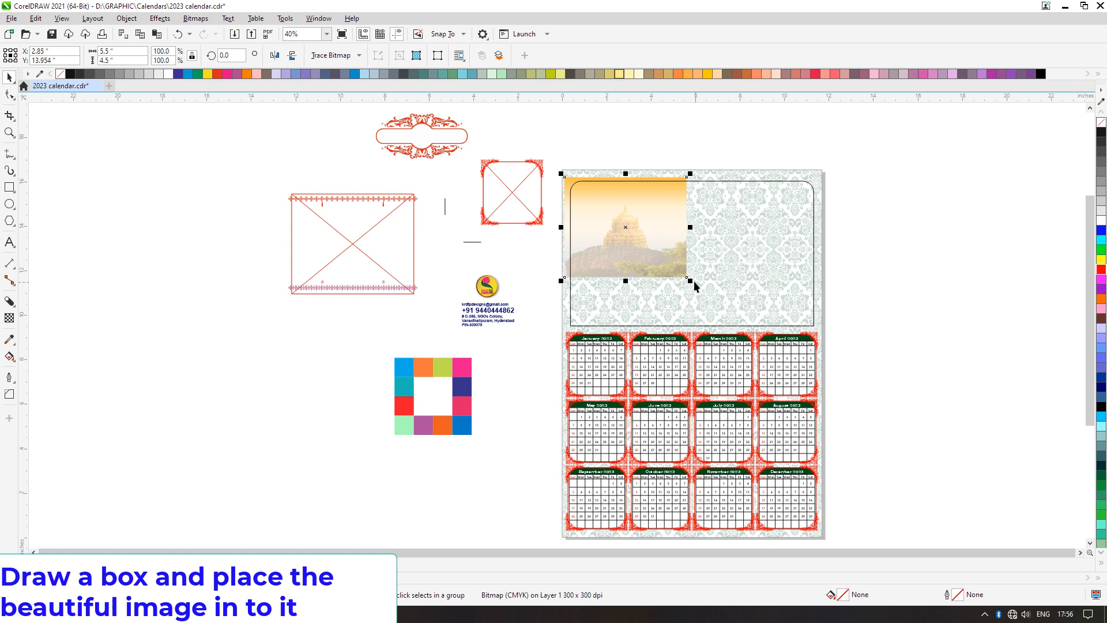
drag(692, 281, 842, 390)
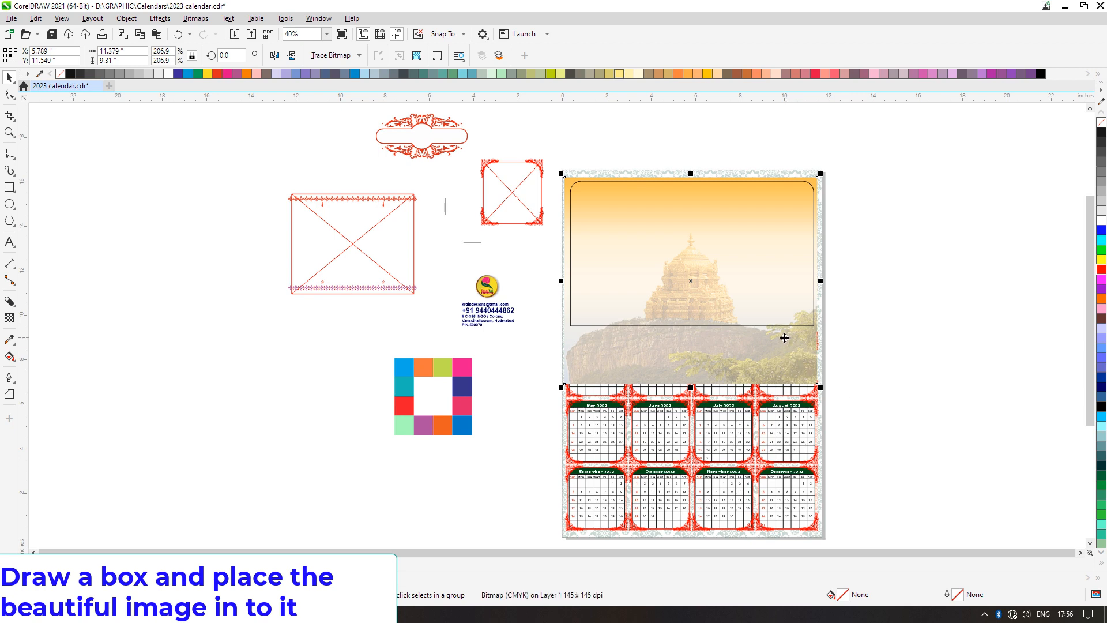
click(939, 271)
PowerClip the enlarged temple image into the rectangle with rounded upper corners above the months
click(698, 270)
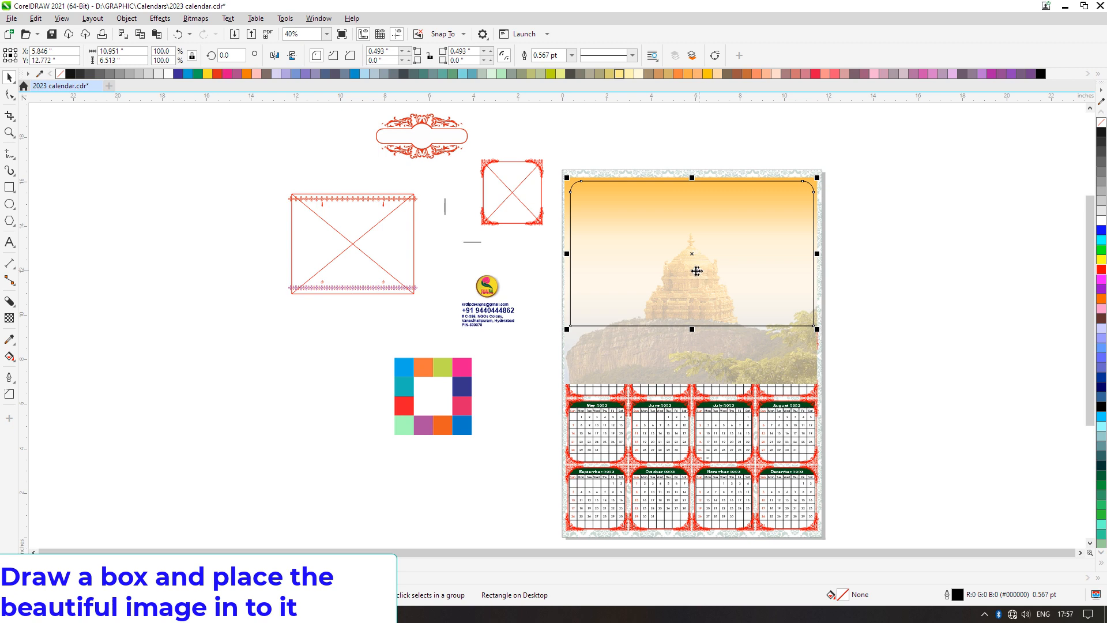
click(891, 287)
right_click(753, 356)
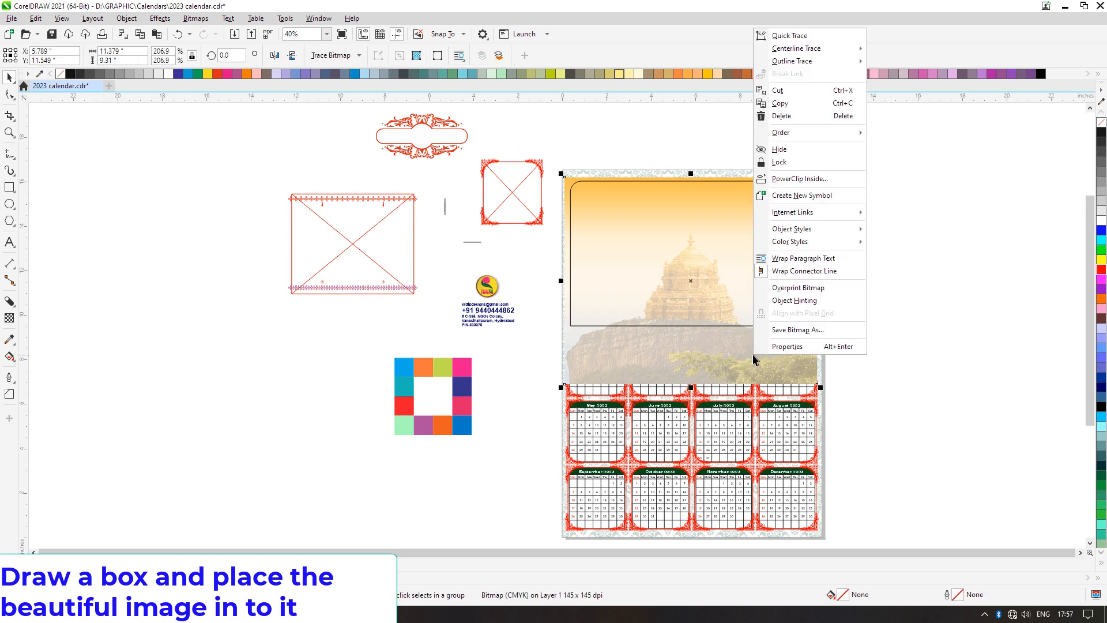
click(773, 179)
click(724, 214)
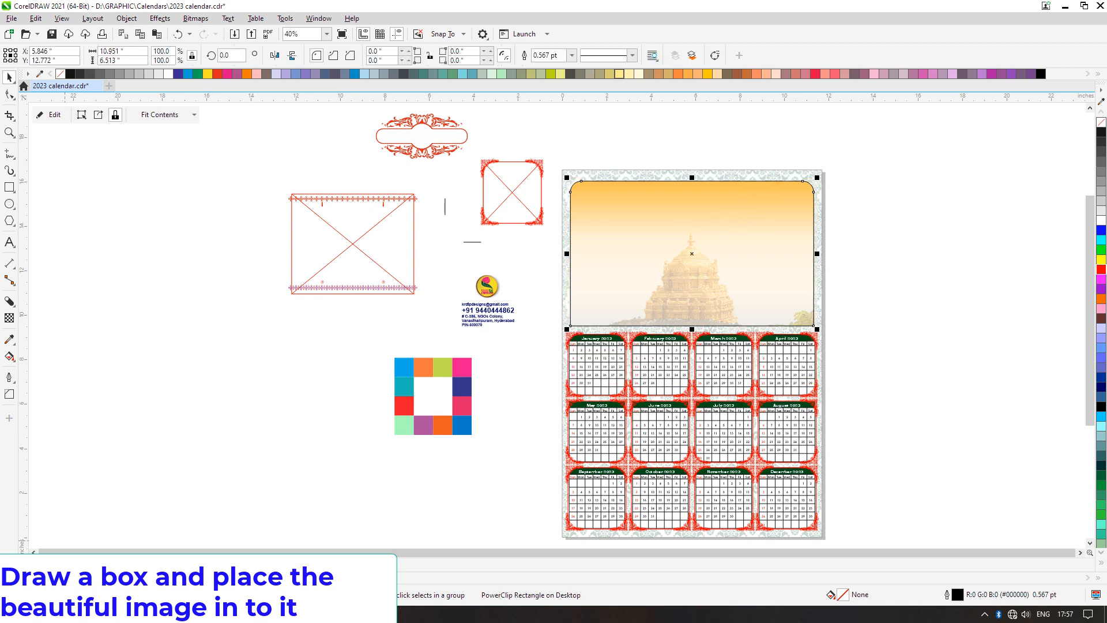
Remove the temple rectangle's outline and give it a drop shadow running from the middle of its upper edge straight down to its lower edge
right_click(61, 74)
click(193, 427)
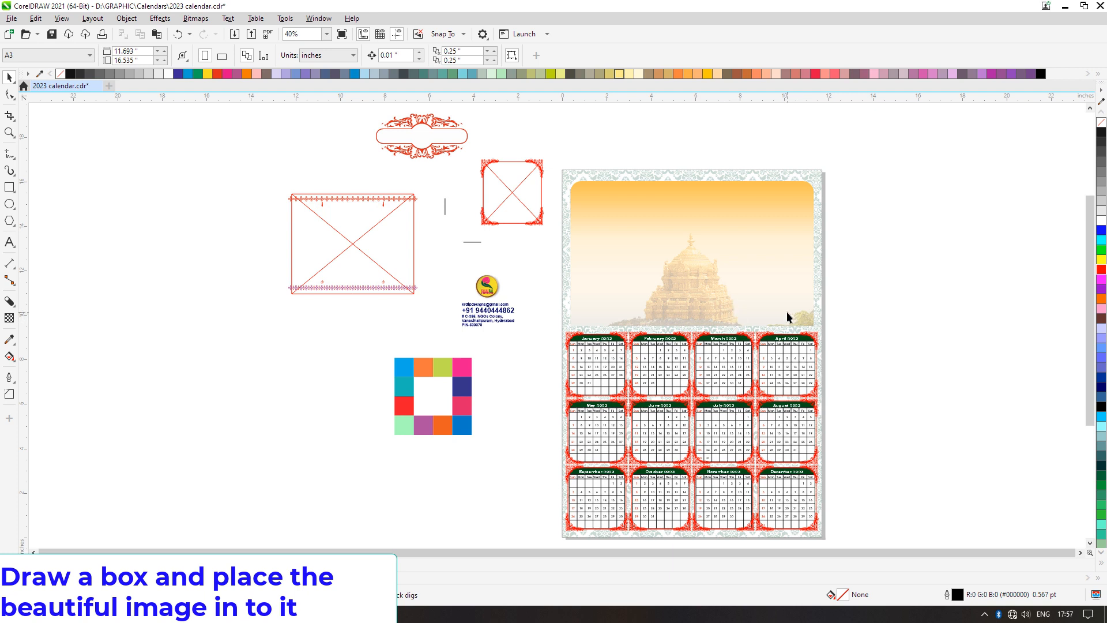
click(775, 271)
click(13, 306)
click(74, 301)
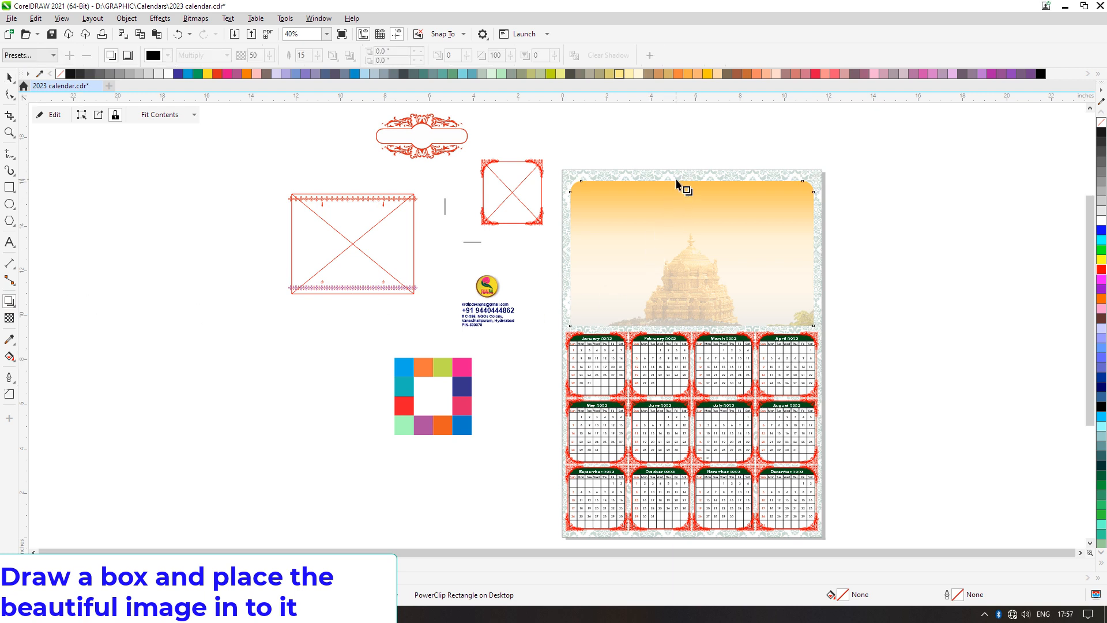
drag(681, 184, 698, 330)
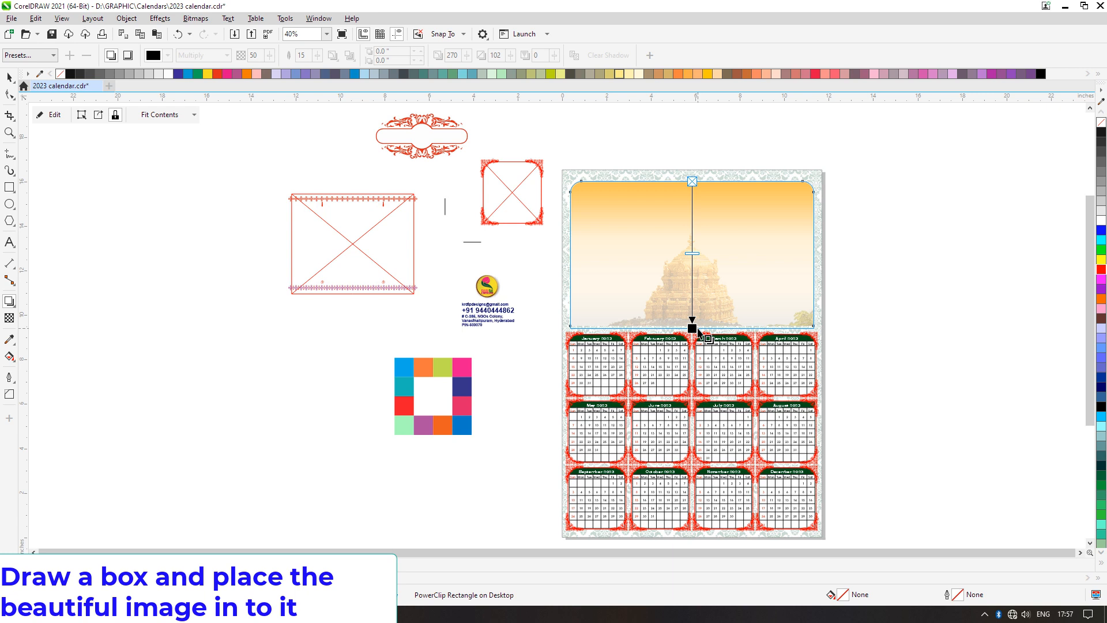
drag(698, 328, 697, 328)
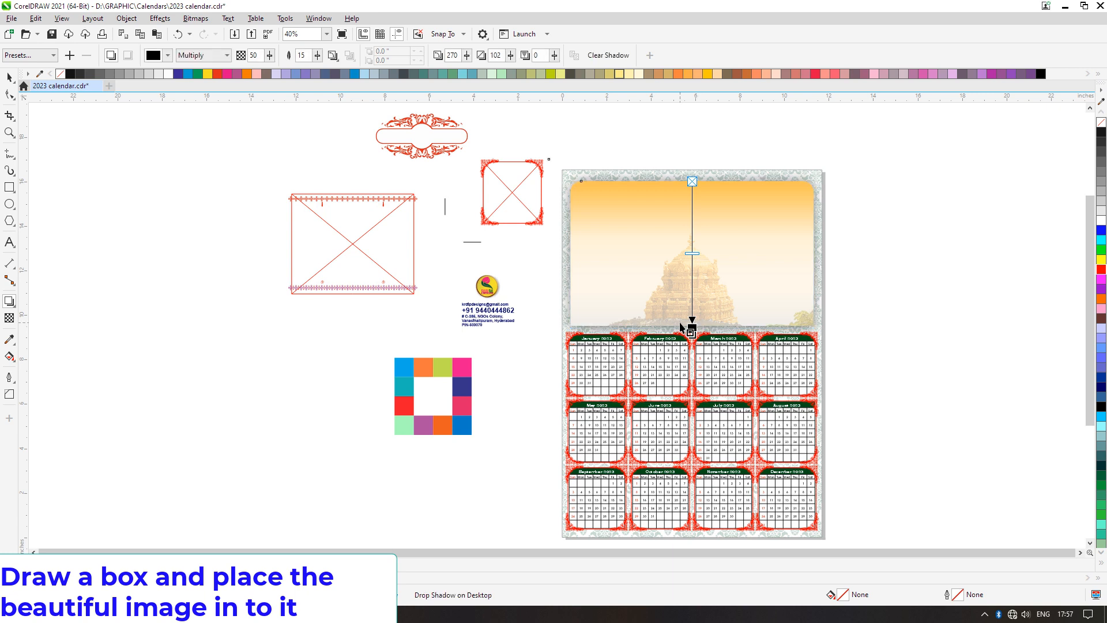
Break the drop shadow apart from the temple rectangle
key(space)
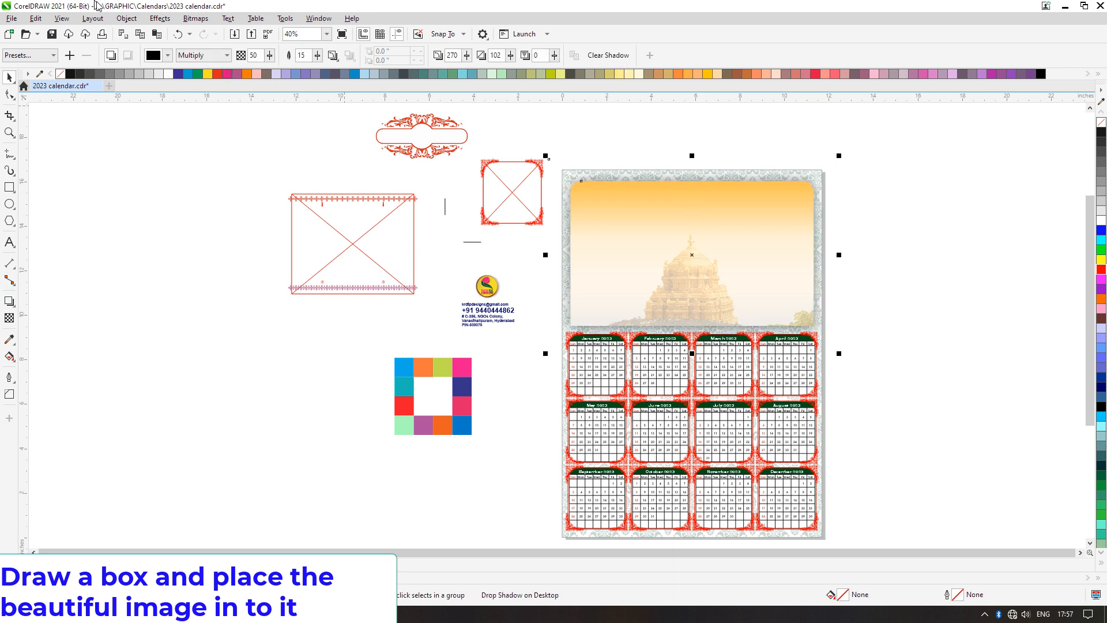
click(127, 18)
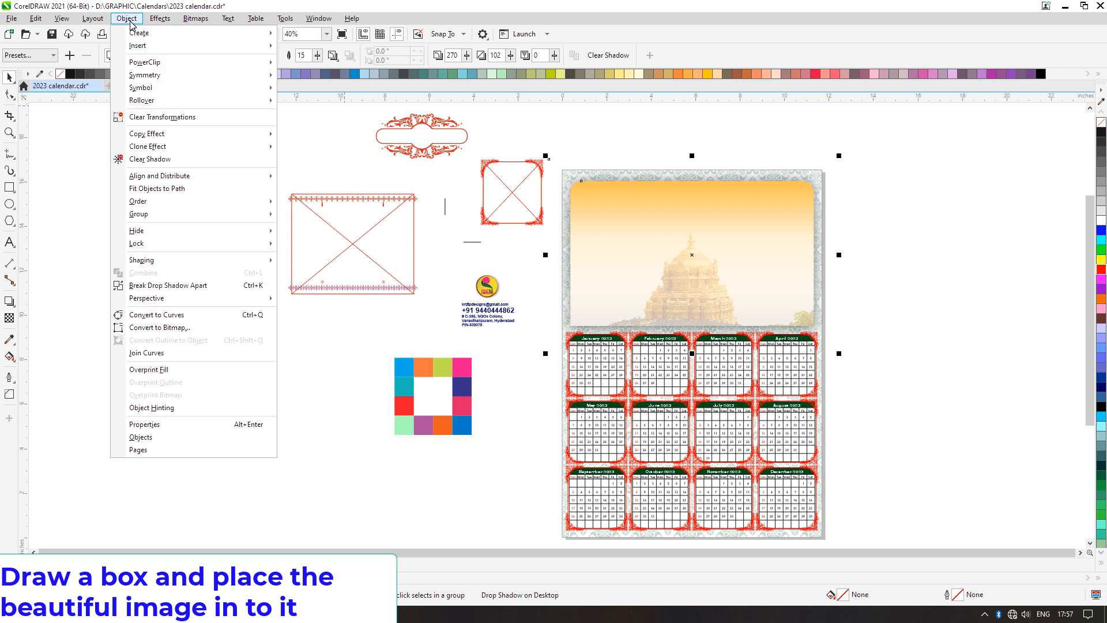
click(201, 287)
right_click(800, 164)
click(870, 288)
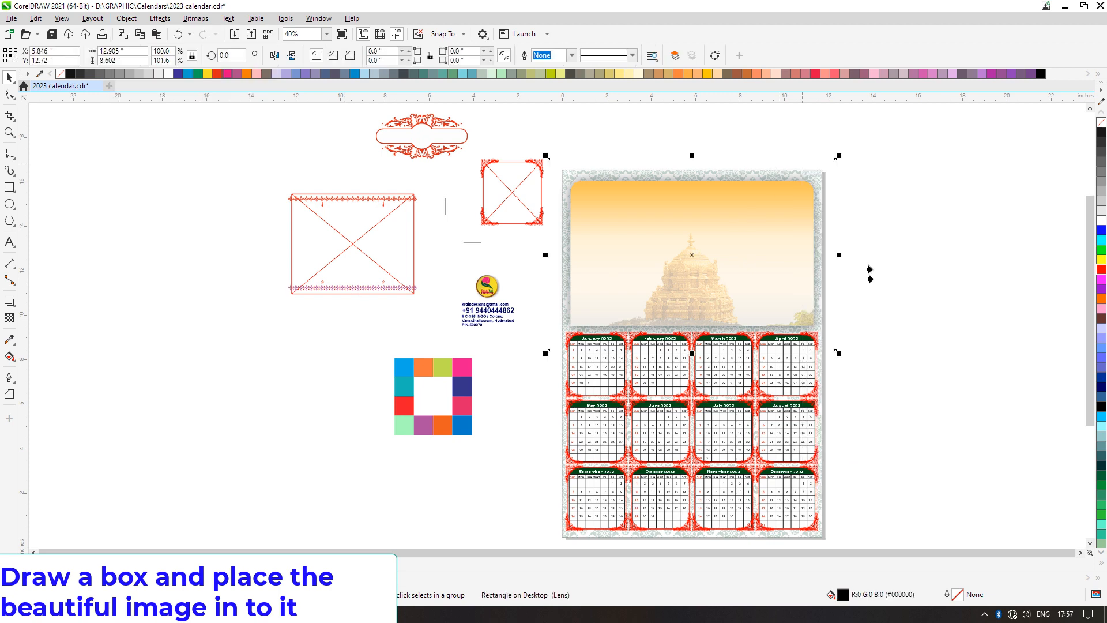
click(810, 176)
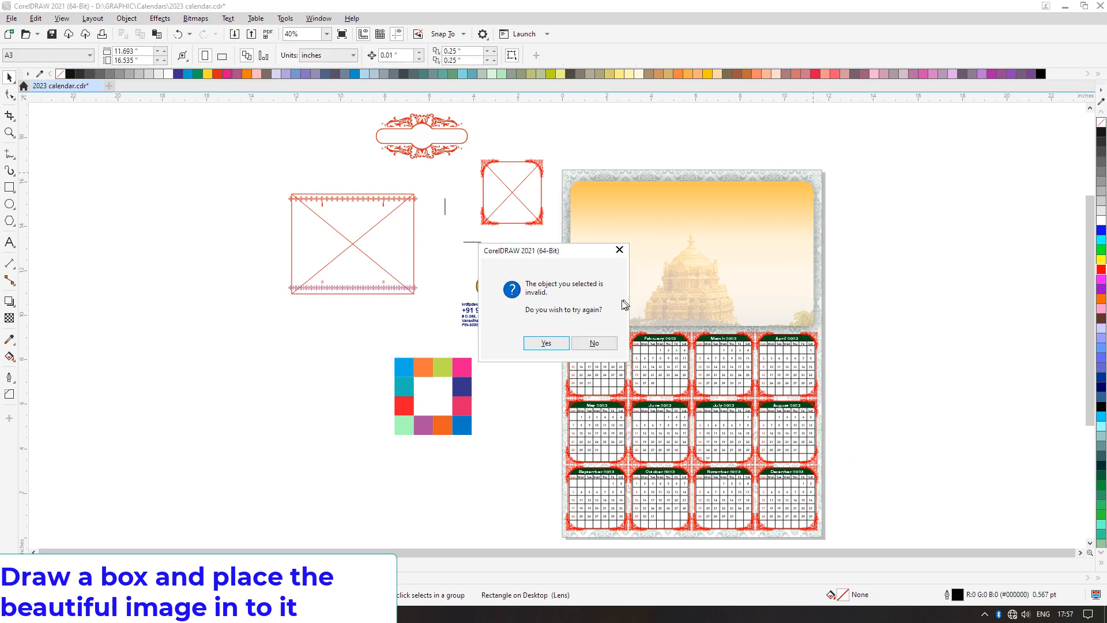
click(594, 343)
PowerClip the separated shadow inside the patterned page background
right_click(800, 167)
click(865, 298)
click(865, 298)
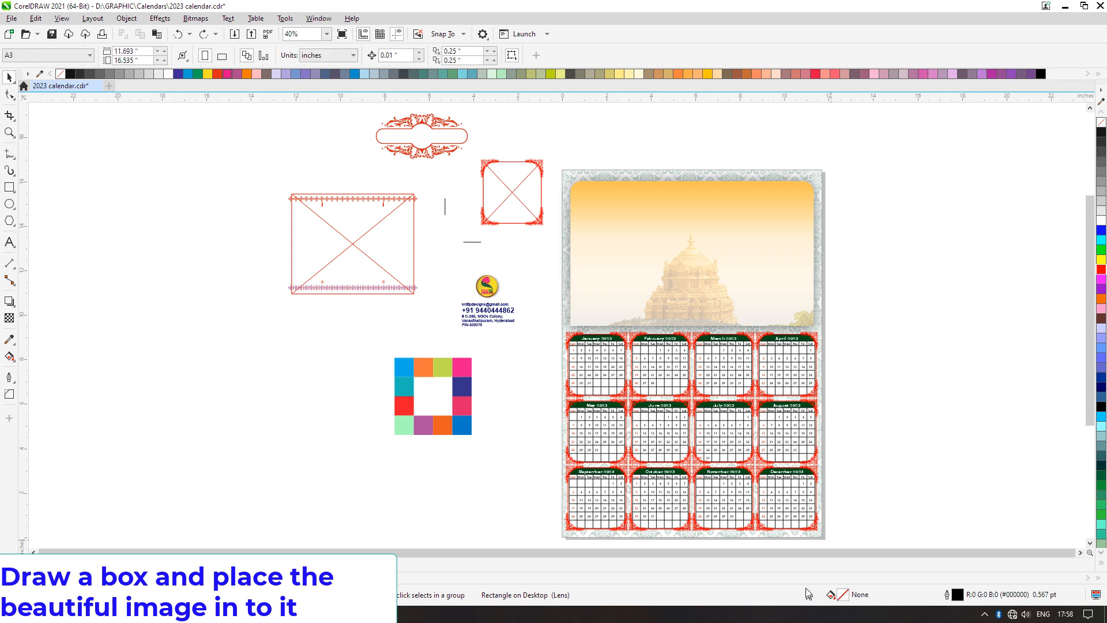
click(789, 534)
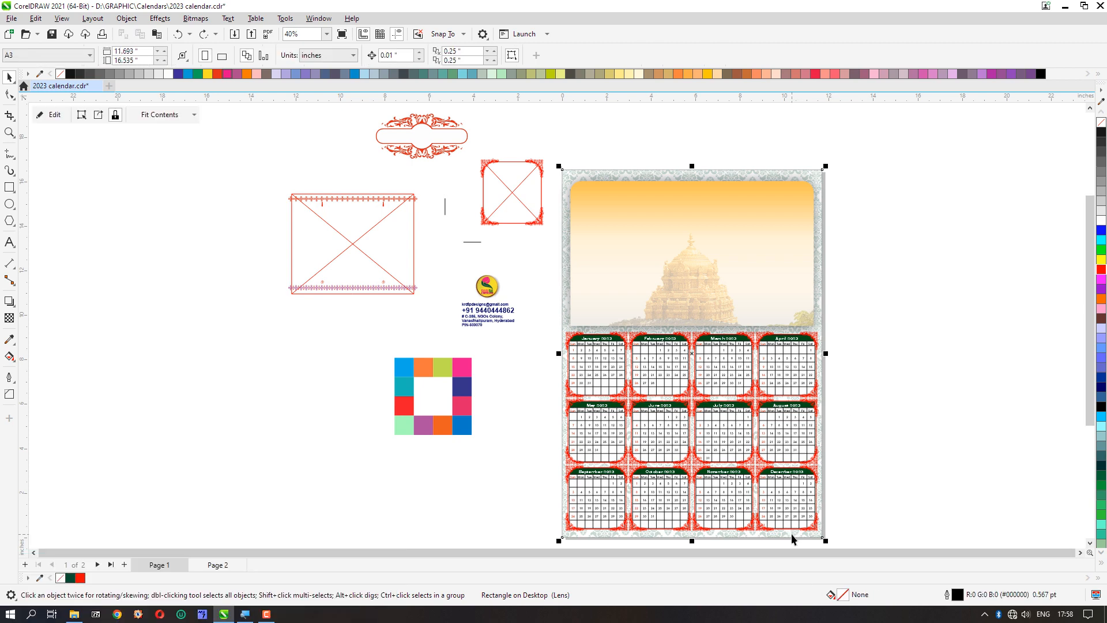
click(906, 351)
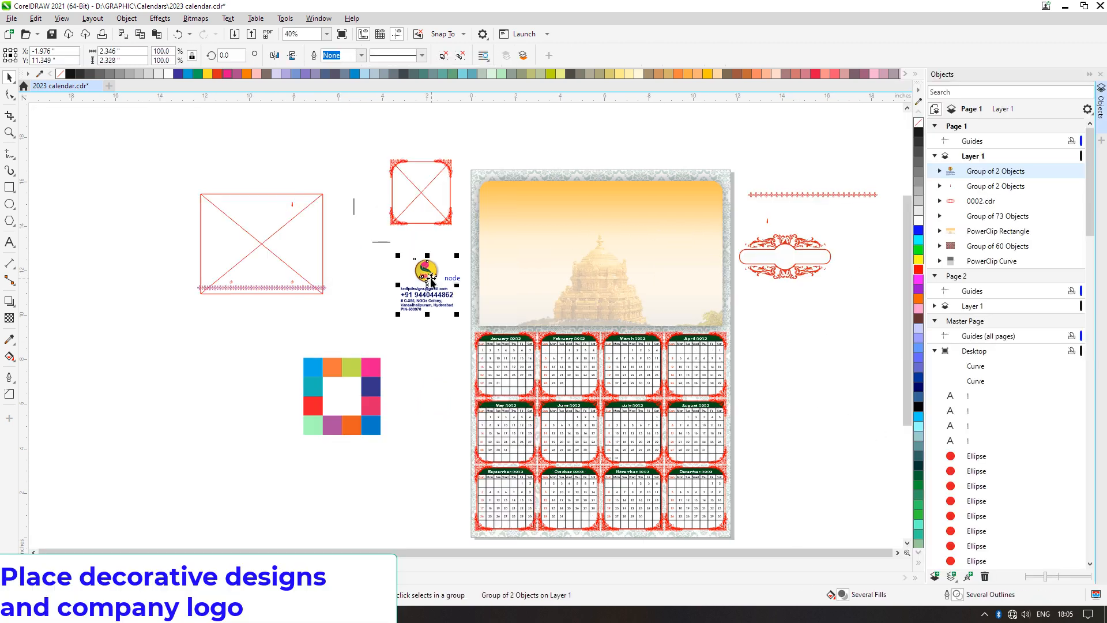
Place the company logo with contact details over the temple image's lower right, and the red chain border near its upper left
drag(432, 281, 695, 285)
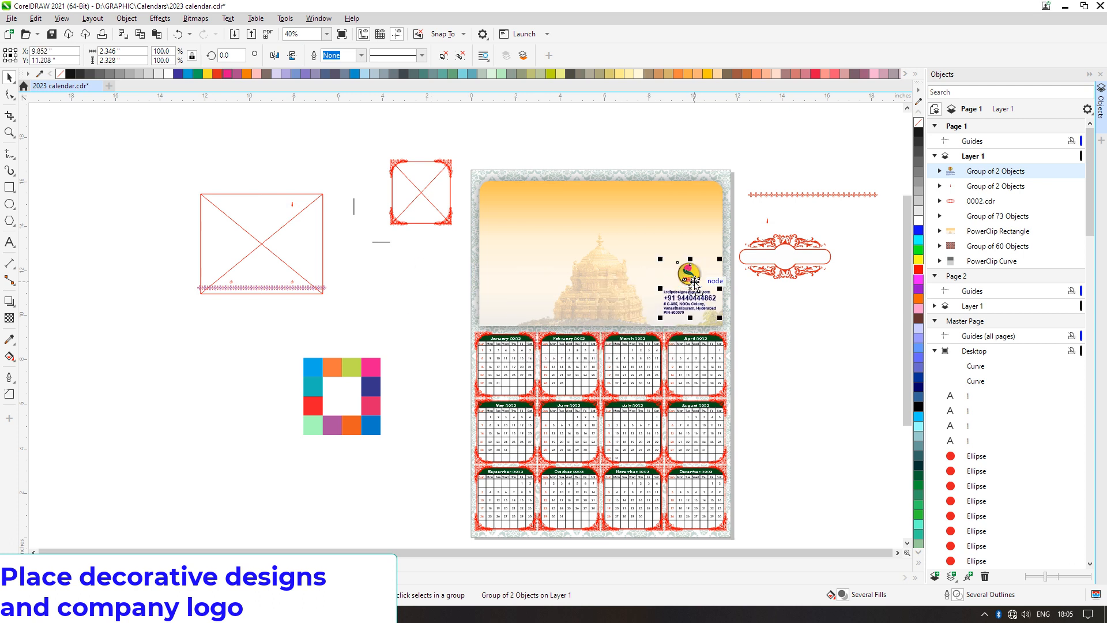
click(796, 195)
drag(796, 195, 529, 199)
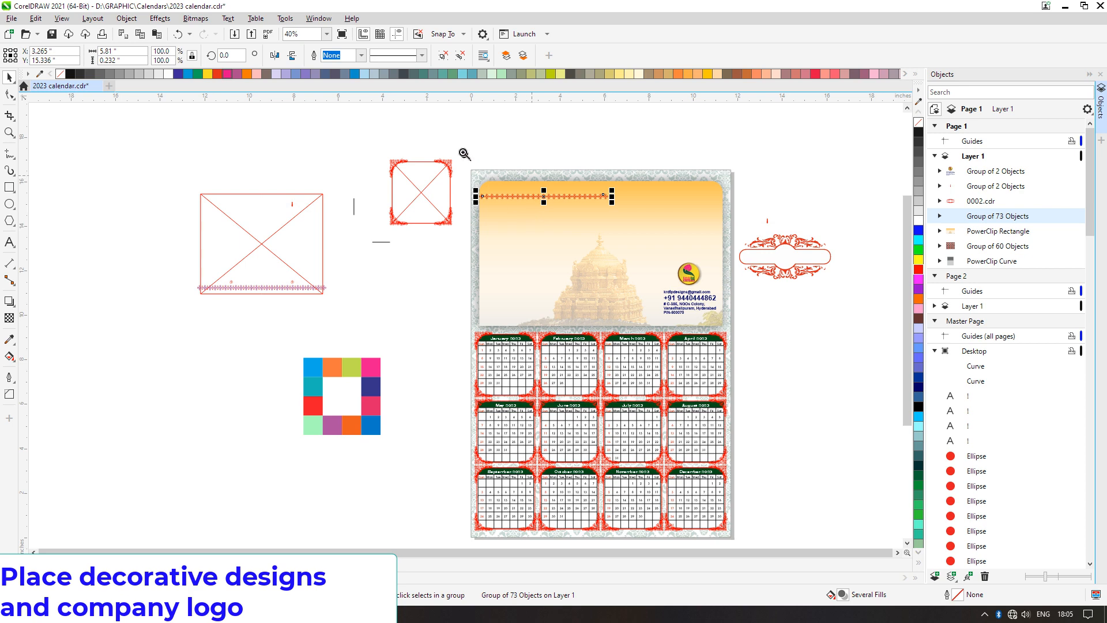
Enlarge the red chain border proportionally to about 11.11 by 0.44 in so it spans the temple image
drag(452, 150, 856, 339)
key(Escape)
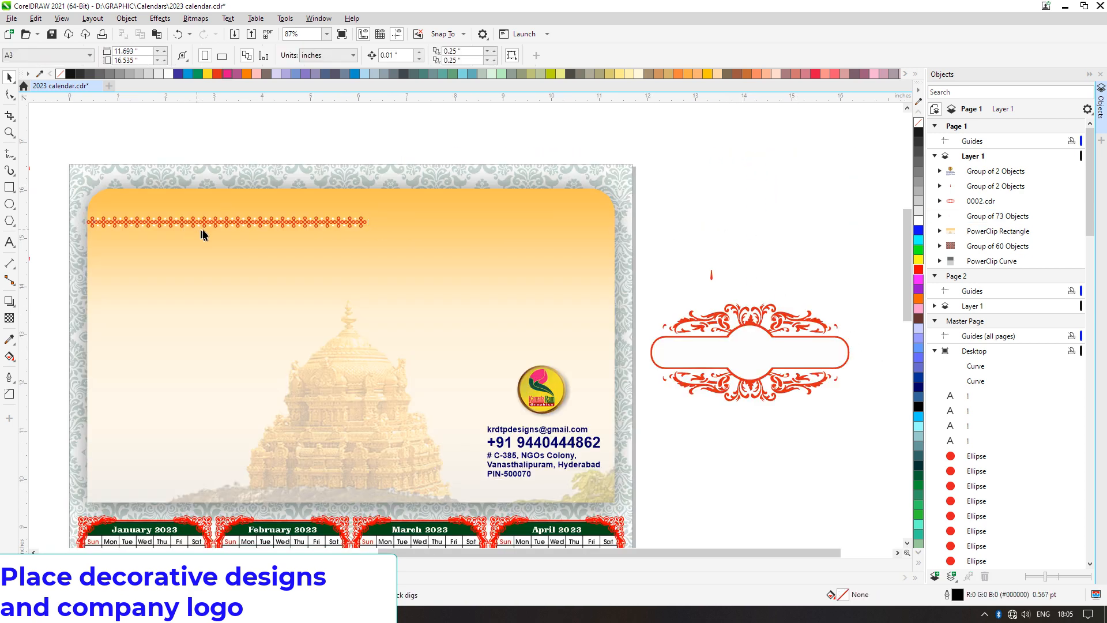
click(192, 222)
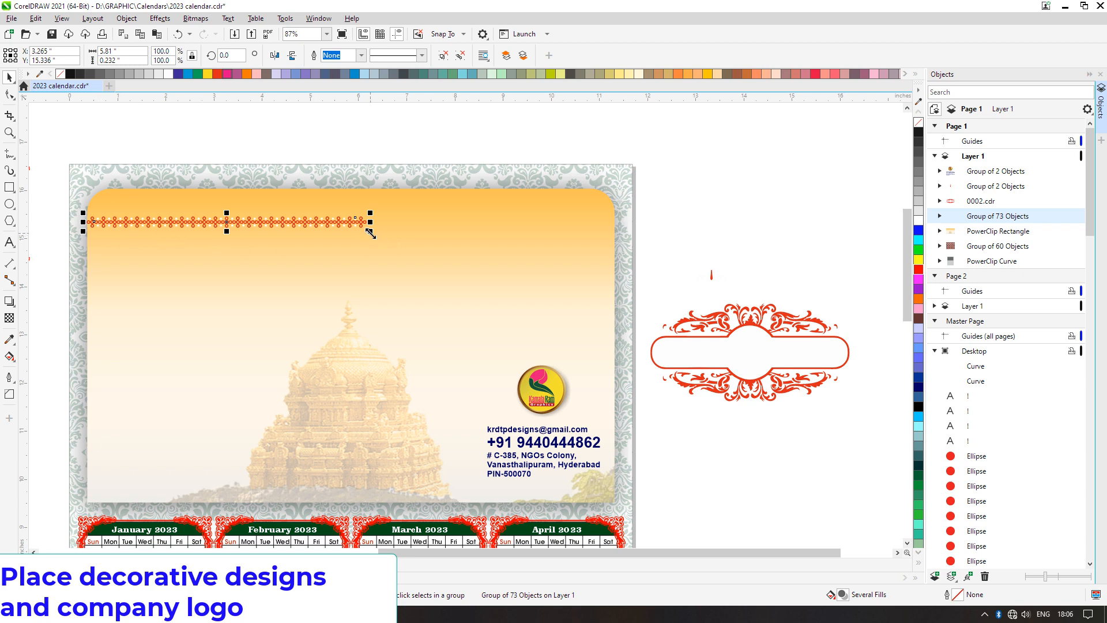
drag(370, 232, 625, 255)
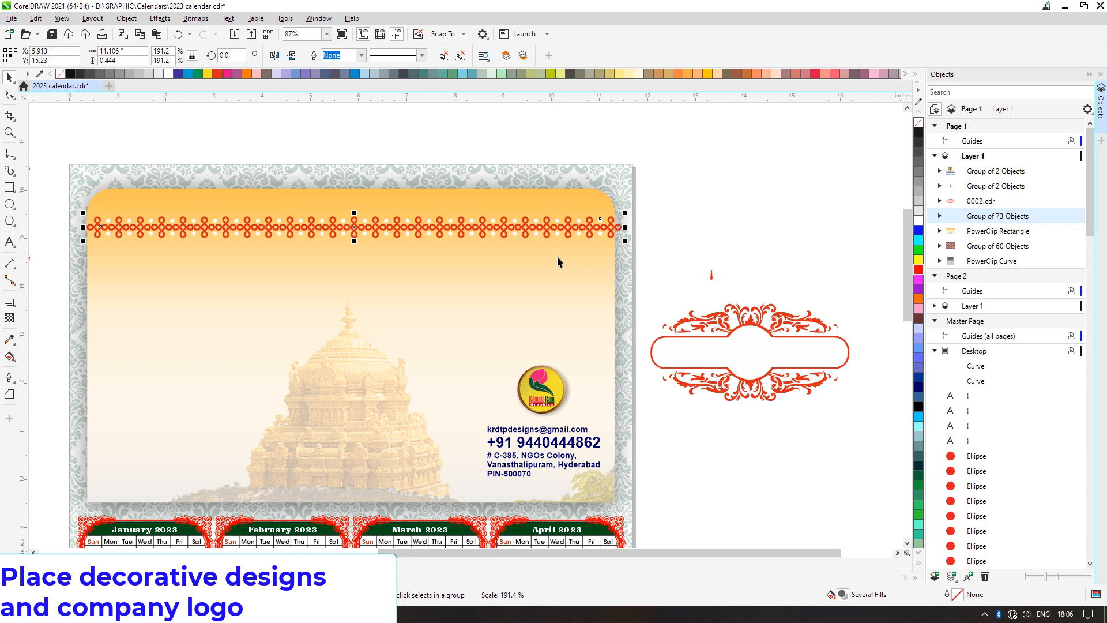
Centre the chain border horizontally on the temple rectangle and raise it close to the rectangle's upper edge
shift+click(559, 257)
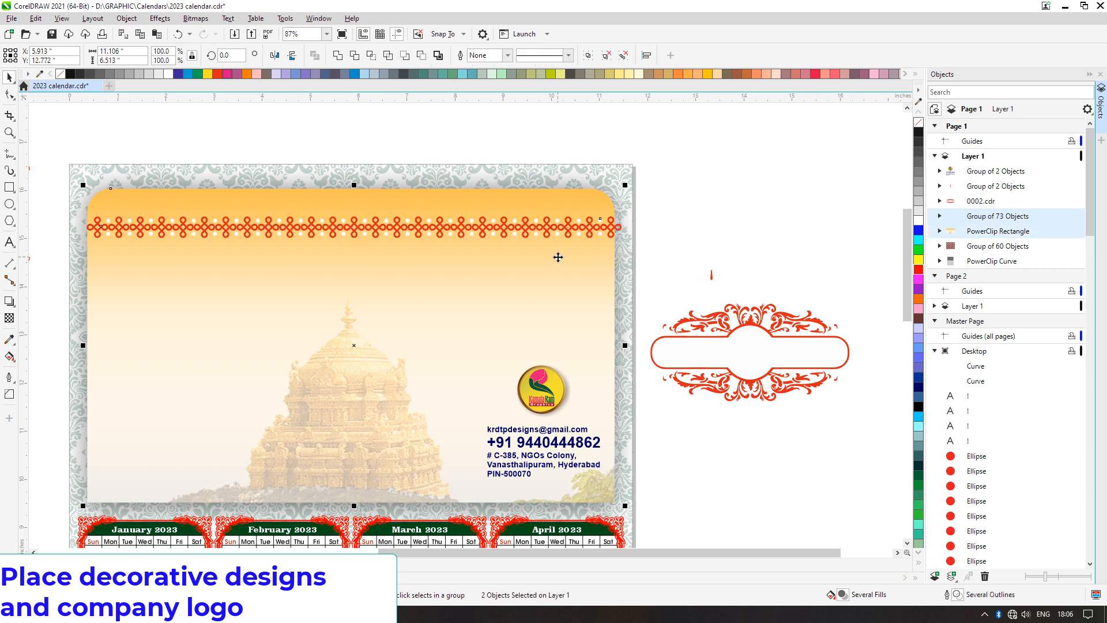
click(634, 214)
click(444, 226)
drag(444, 226, 443, 210)
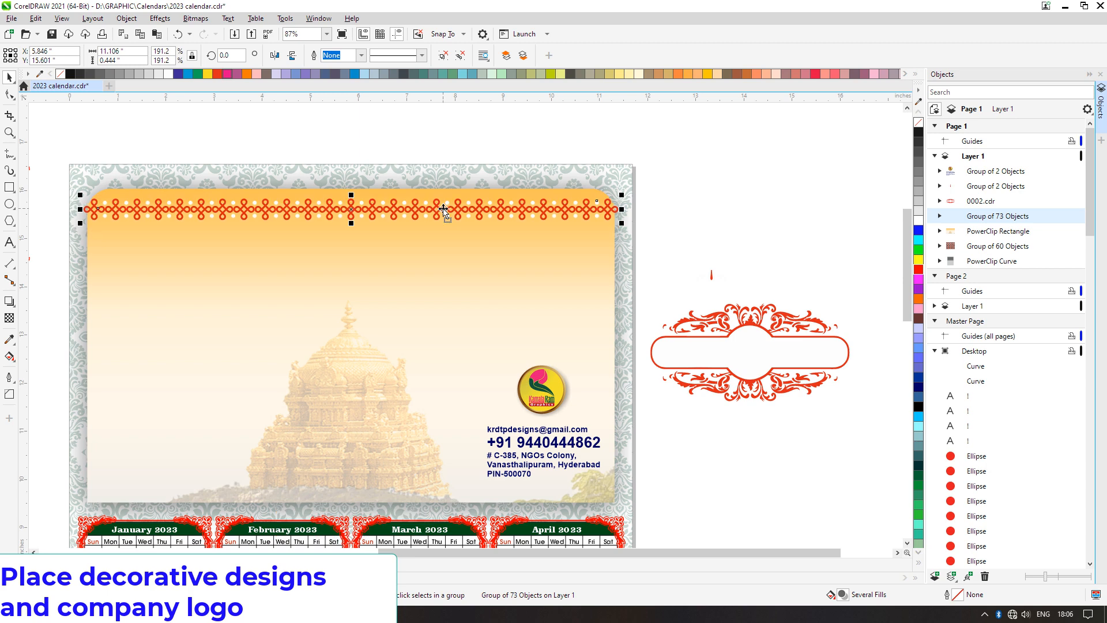
PowerClip the chain border inside the temple rectangle
right_click(447, 208)
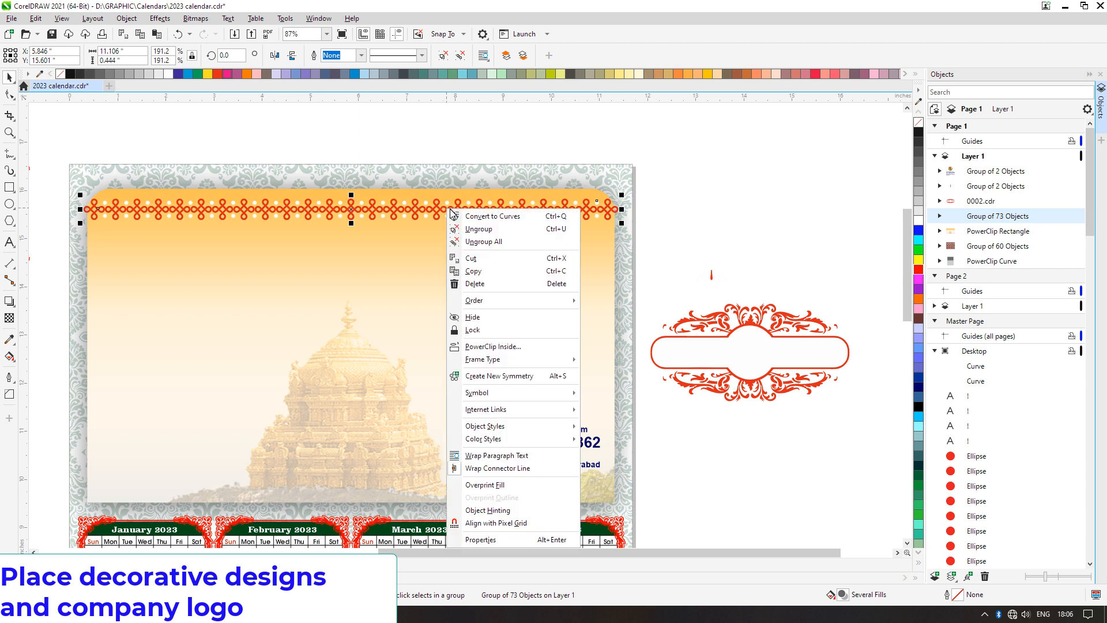
click(498, 347)
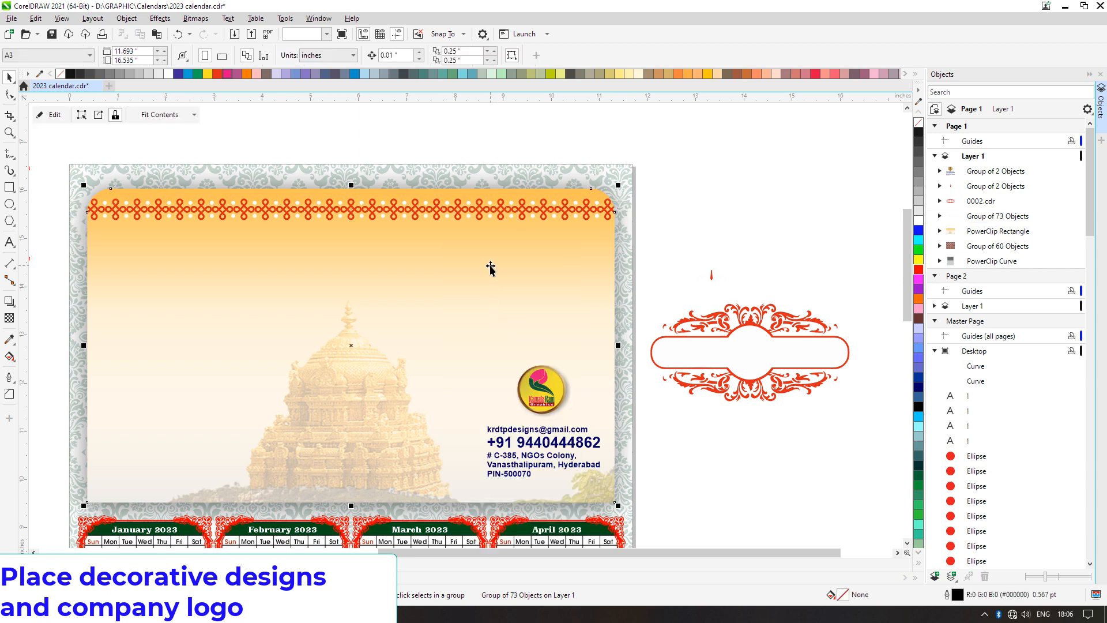
click(490, 266)
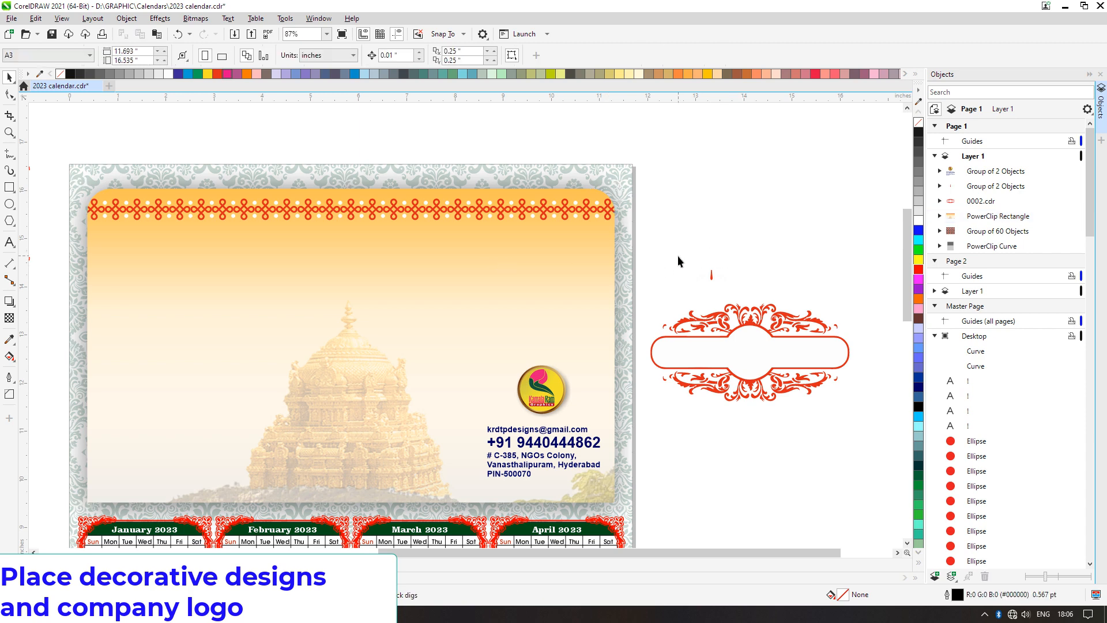
Place the small ornament below the chain border's left end, and draw a vertical line about 0.44 in long above the page, centred on the temple rectangle
drag(681, 255, 121, 230)
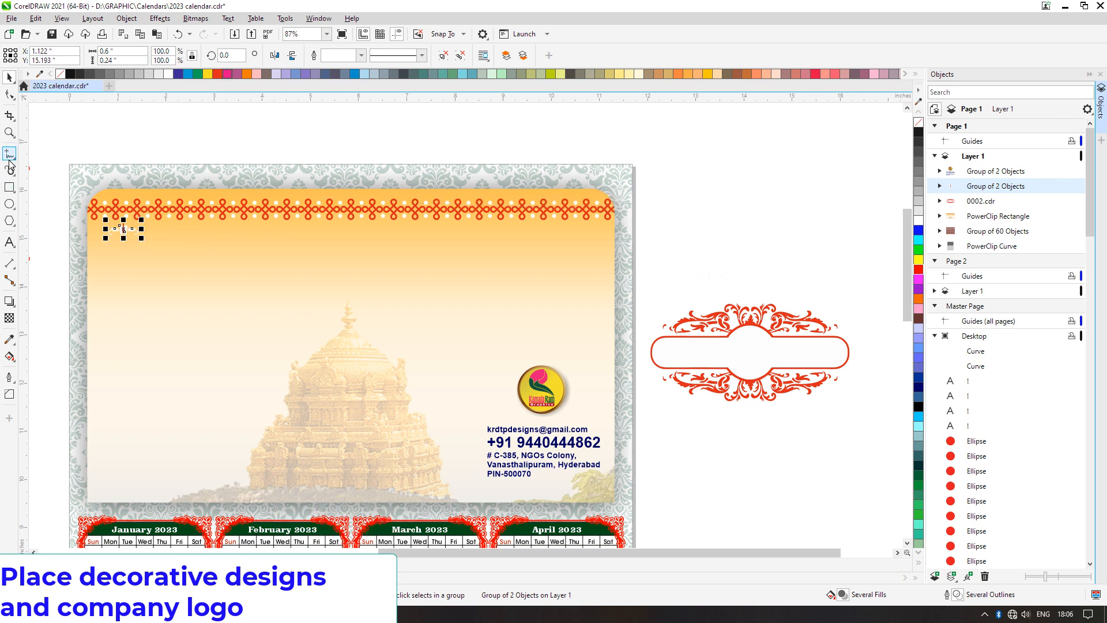
click(10, 154)
click(197, 121)
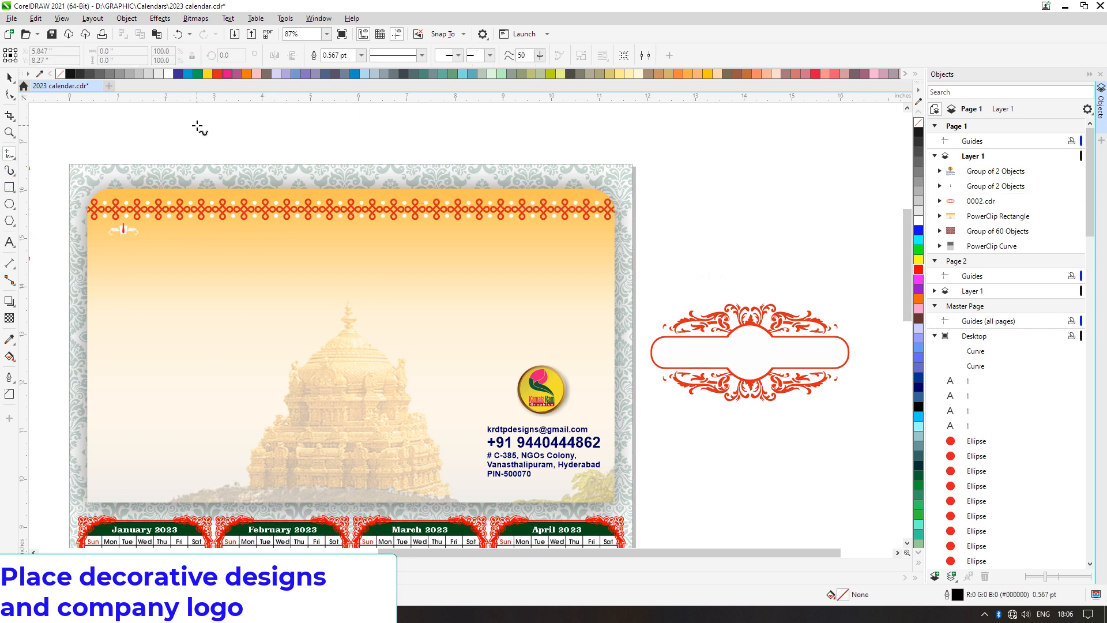
click(197, 150)
key(space)
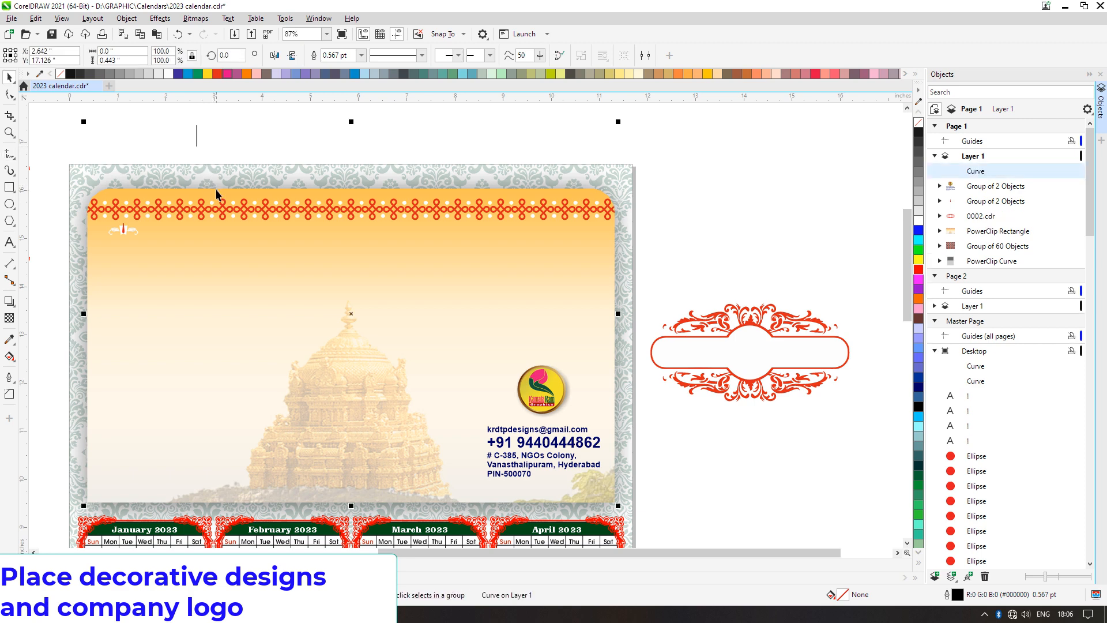
shift+click(216, 189)
key(c)
click(241, 125)
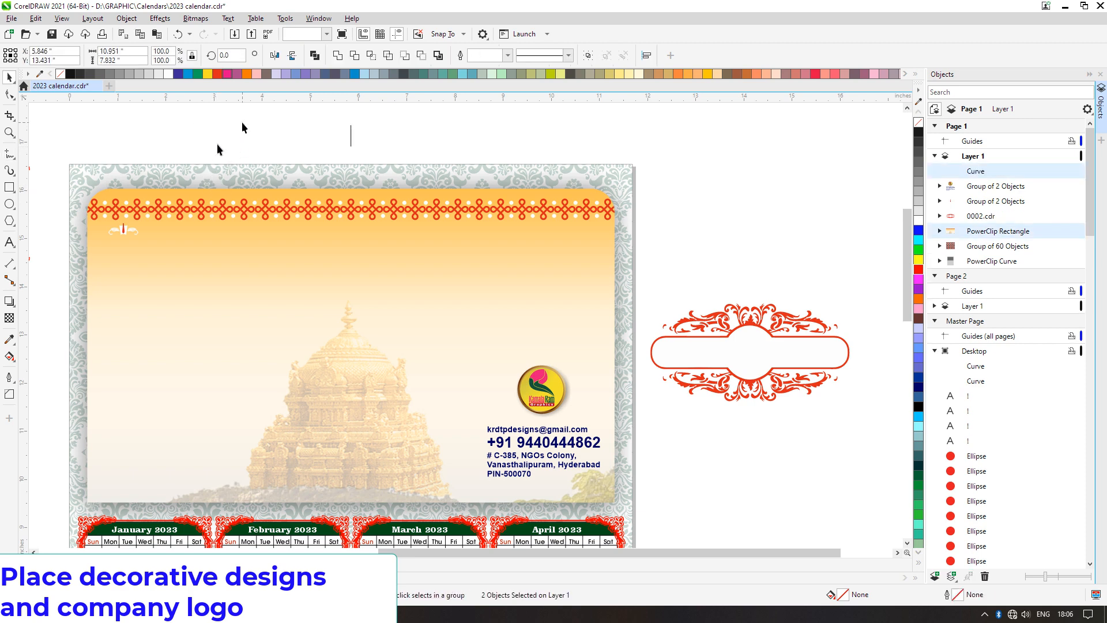
Duplicate the small ornament and mirror the copy horizontally about the centre line to the opposite end of the chain border
click(127, 230)
key(KP_Add)
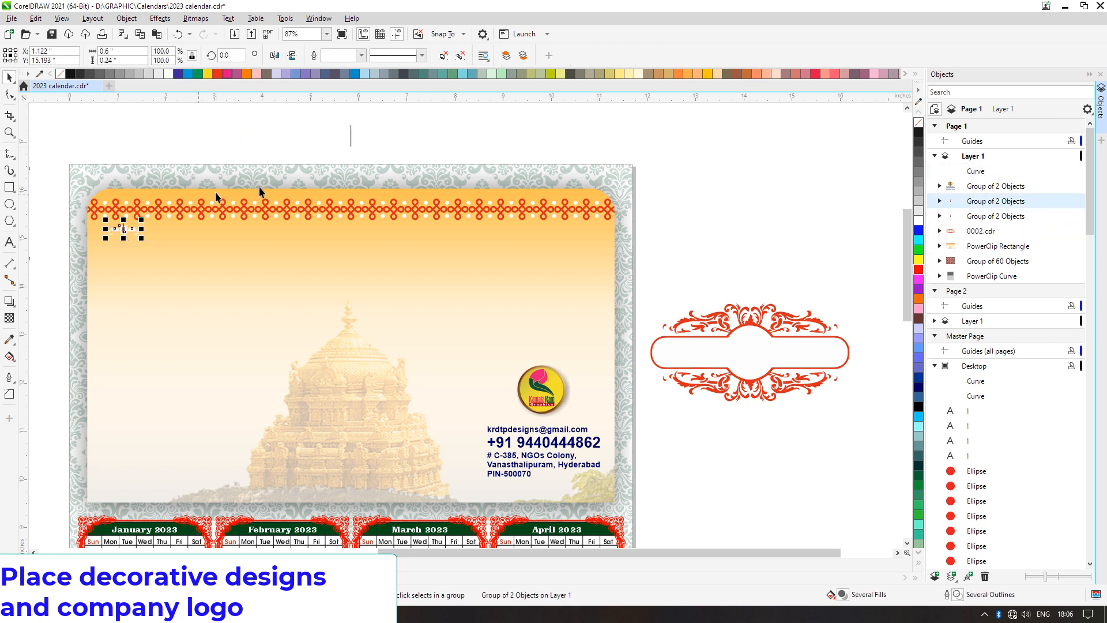
shift+click(350, 140)
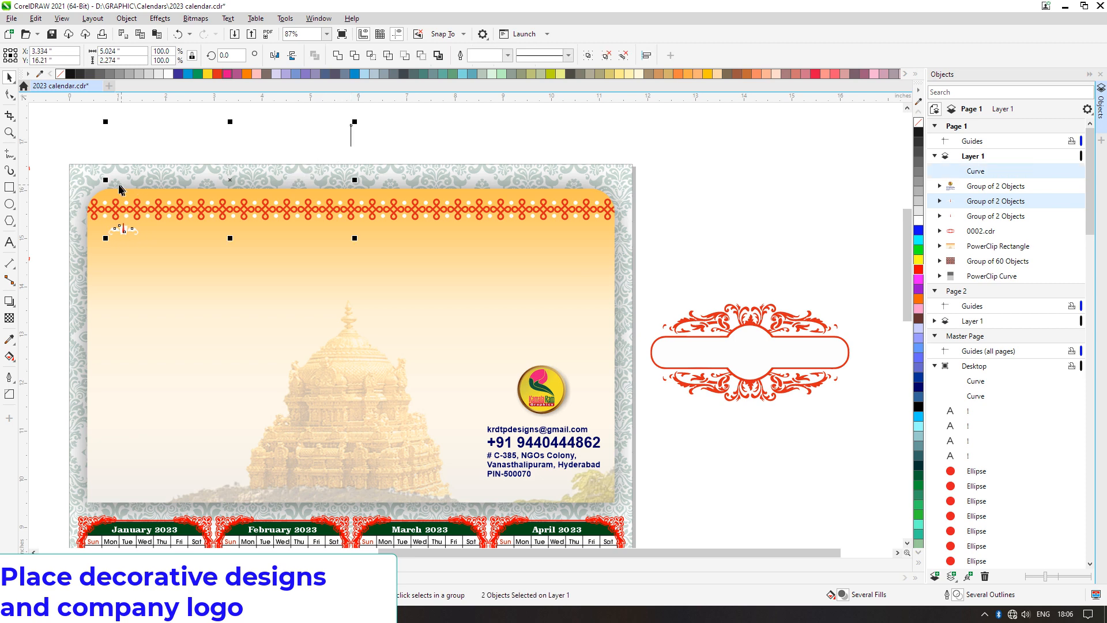
drag(106, 180, 596, 180)
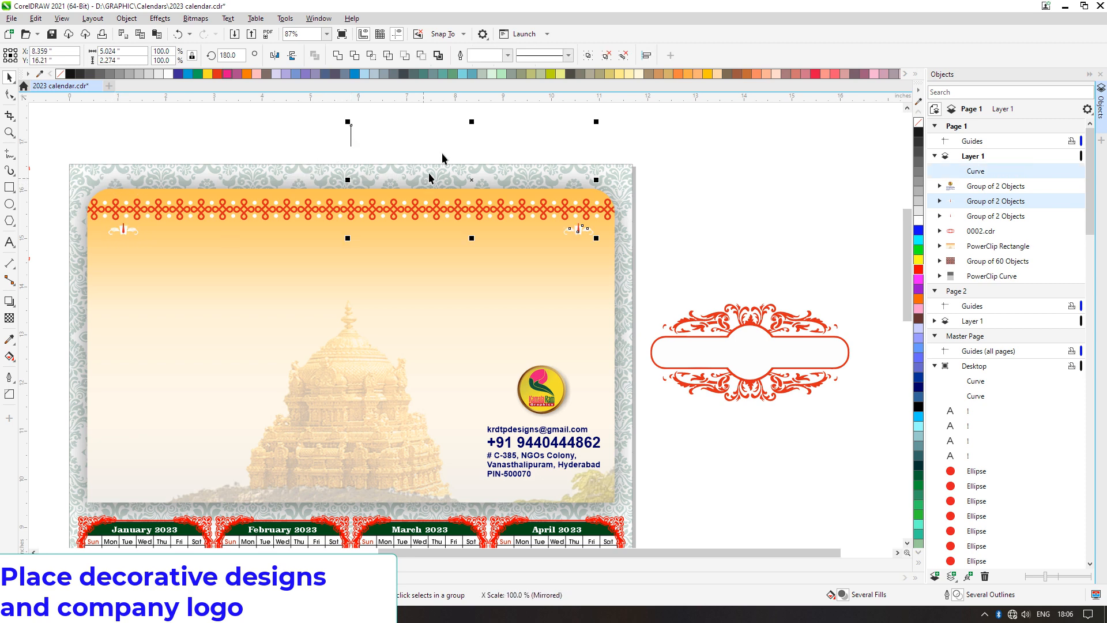
click(451, 132)
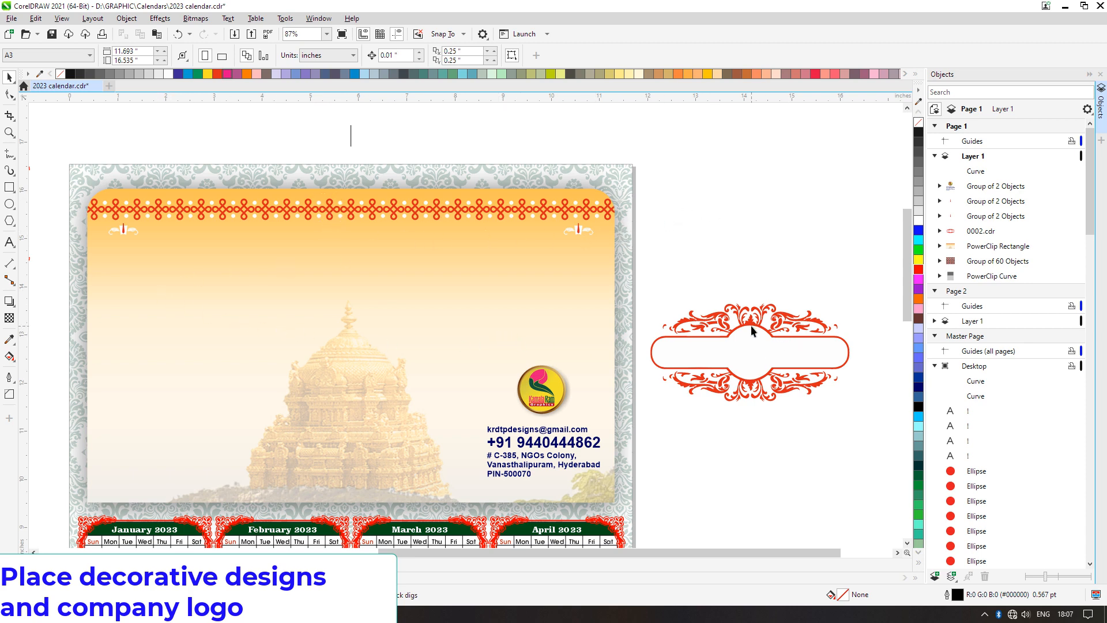
Move the red ornamental nameplate frame onto the lower left area of the temple image
drag(751, 330, 285, 297)
key(Escape)
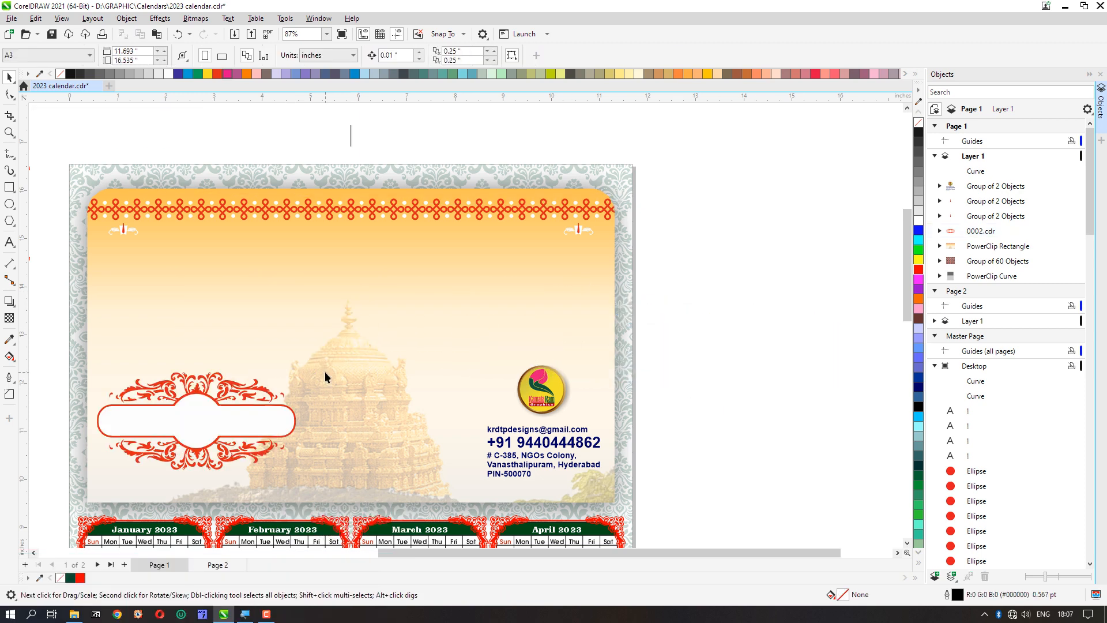
key(F4)
scroll(340, 326, down, 1)
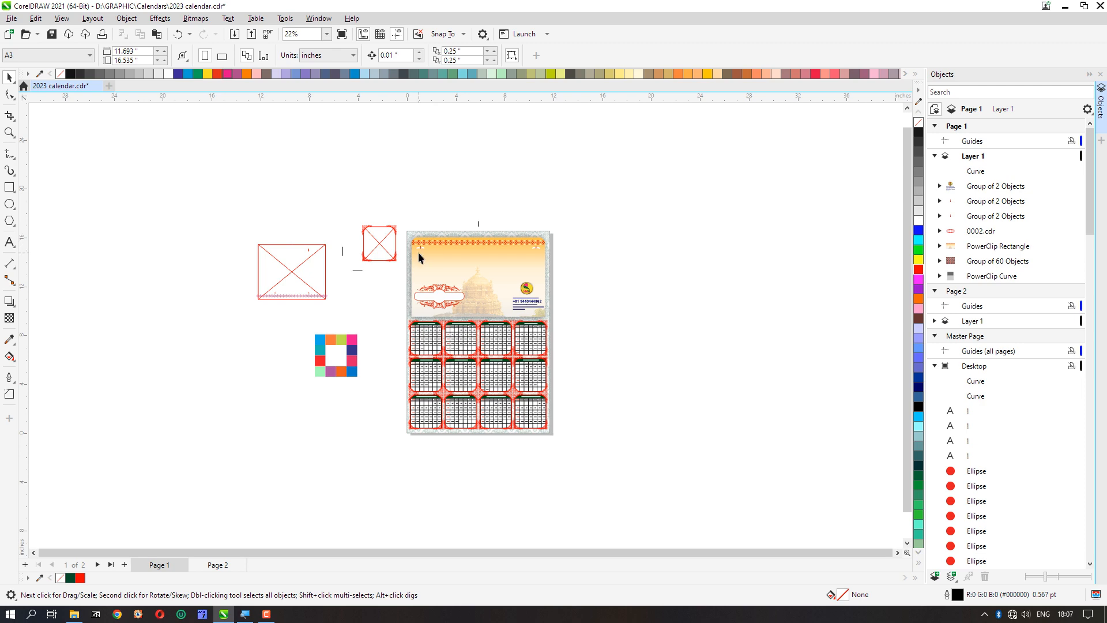
Add the text "2023" on the temple image above the ornamental nameplate frame
key(z)
drag(407, 238, 552, 326)
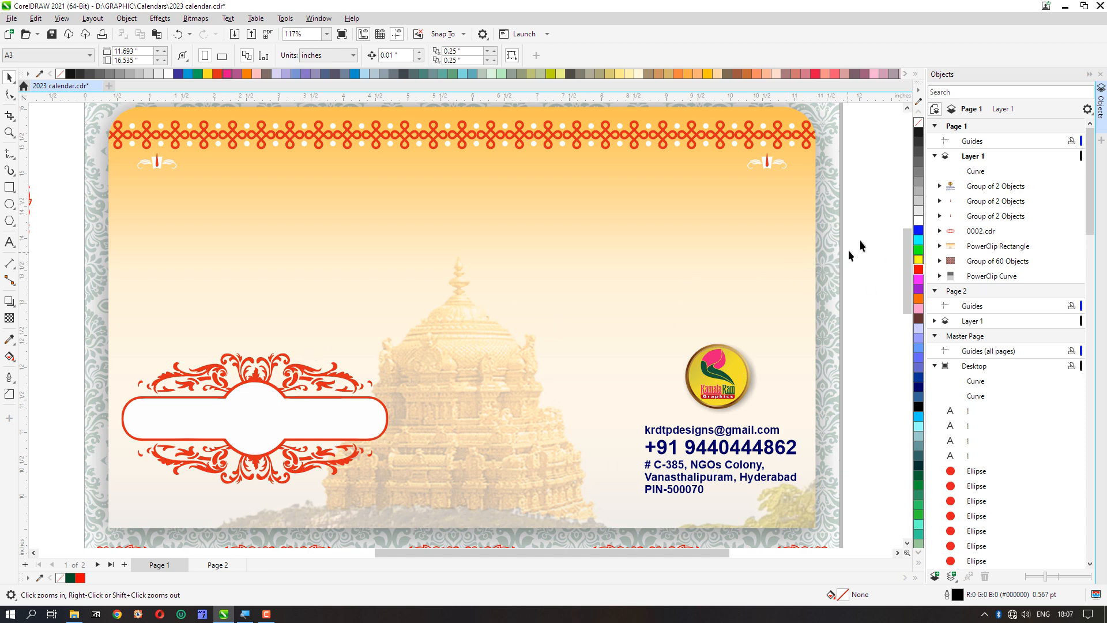
key(space)
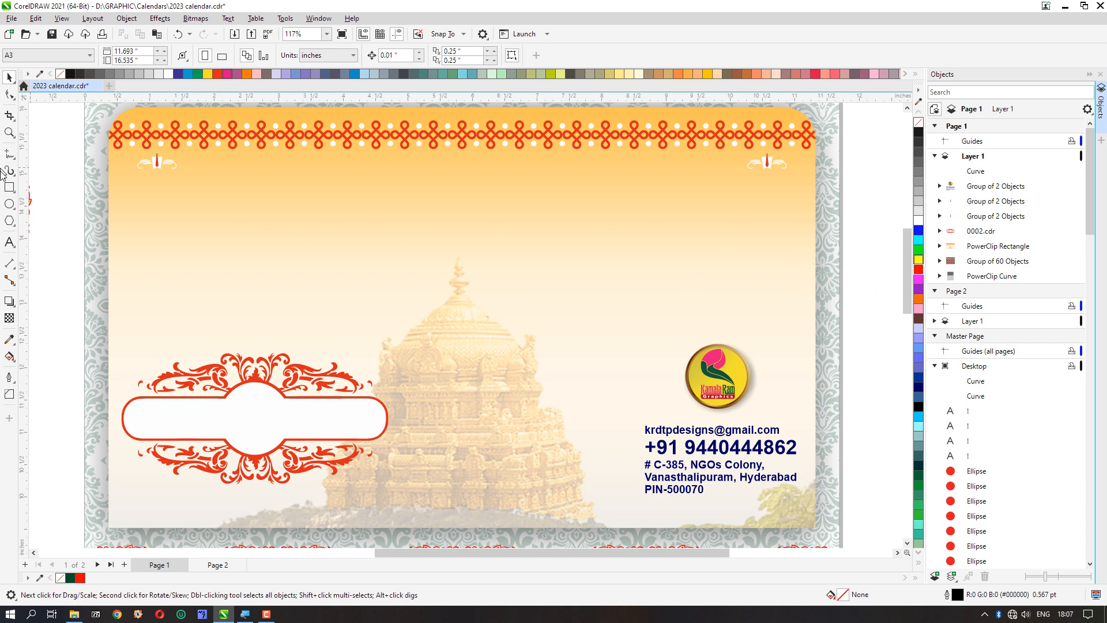
click(9, 243)
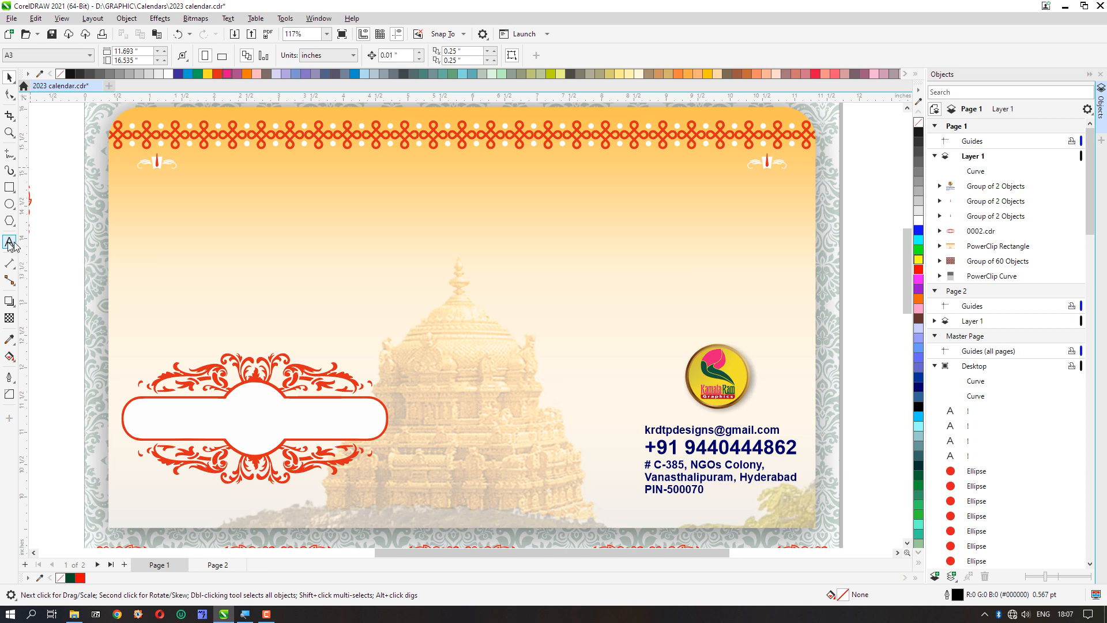
click(283, 297)
text(2023)
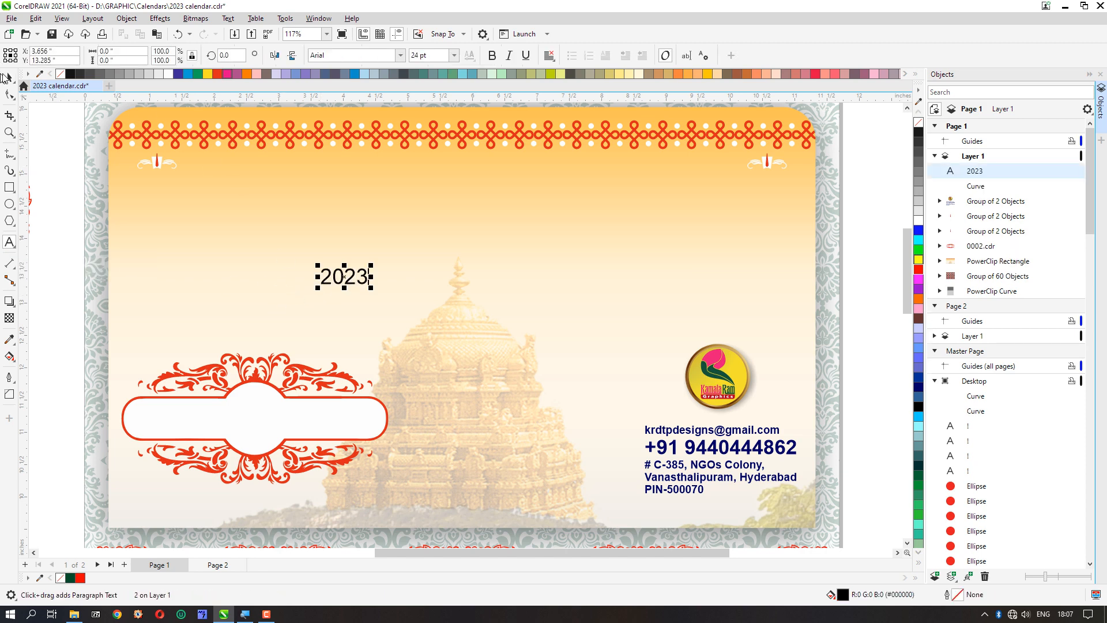
Set the "2023" text in Africaans SF, enlarge it to about 41.8 pt, and place it inside the red nameplate frame
click(6, 77)
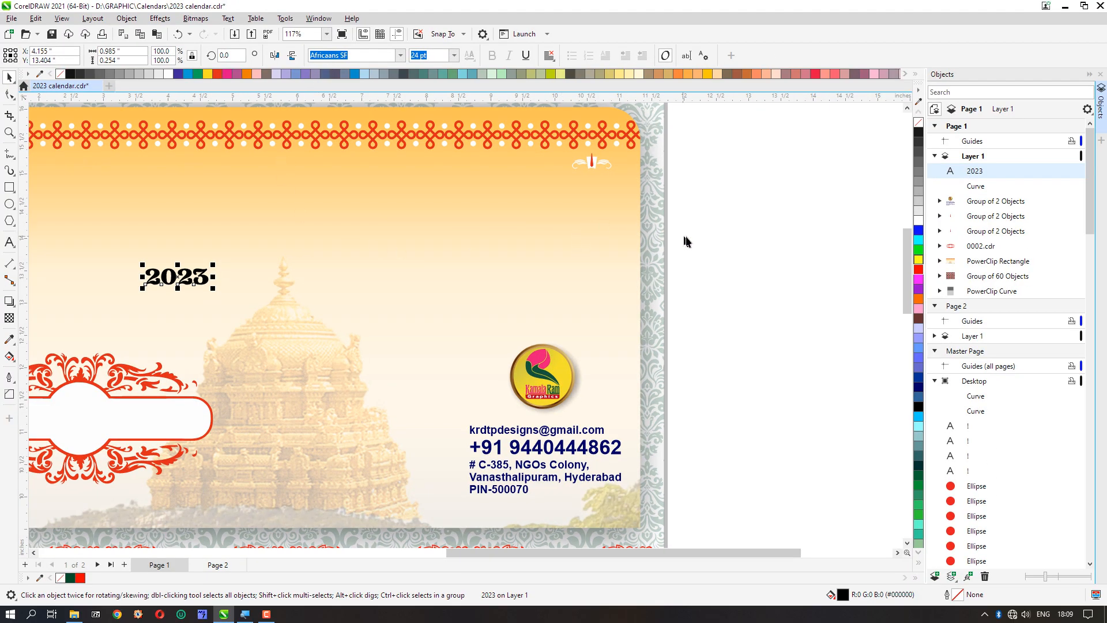
click(686, 241)
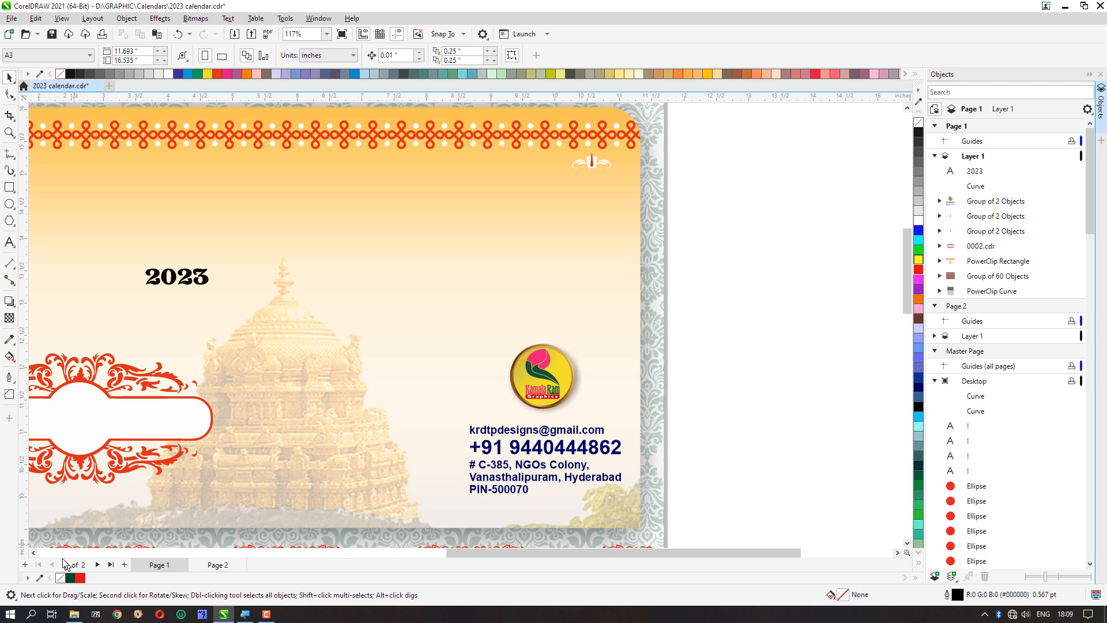
click(33, 553)
click(33, 552)
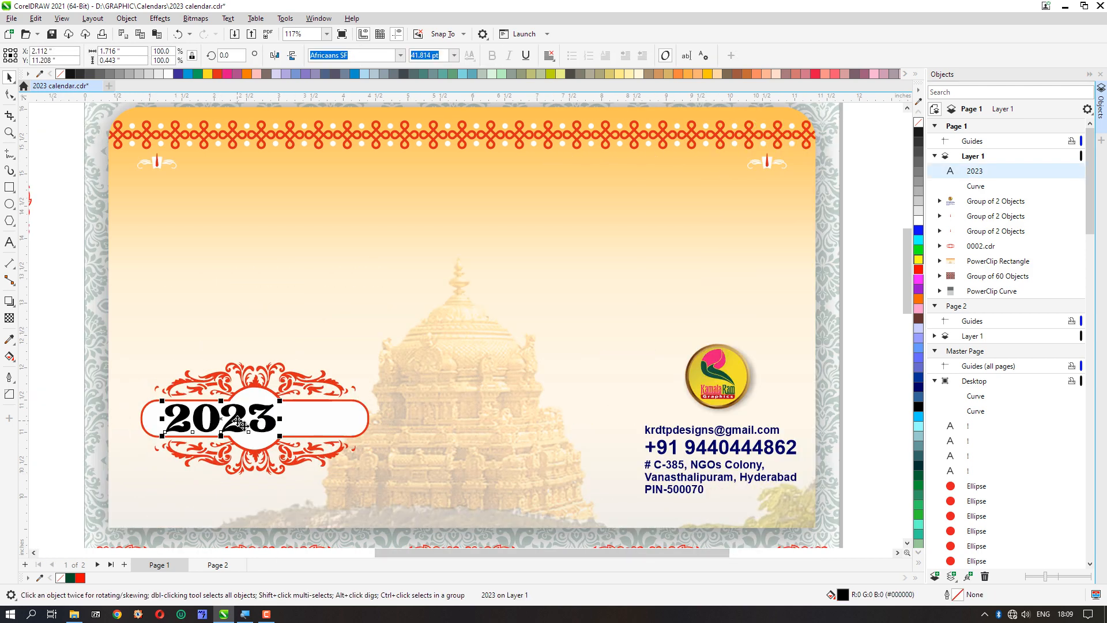
Widen the letter spacing of the "2023" text until it is about 2.66 in wide
key(F10)
drag(281, 439, 338, 439)
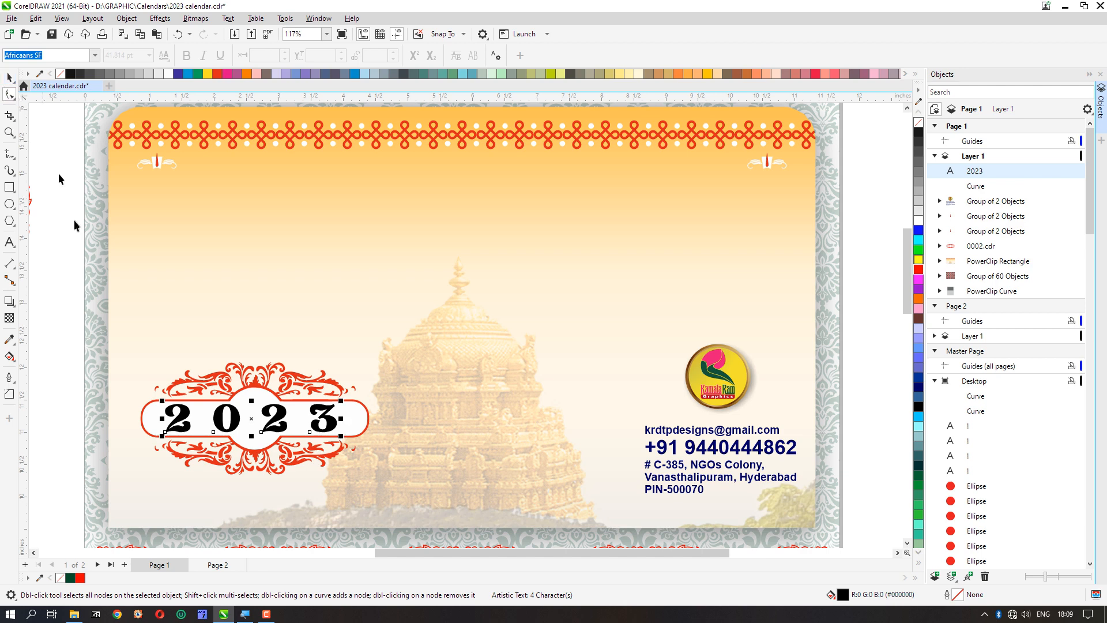
click(8, 76)
shift+click(277, 390)
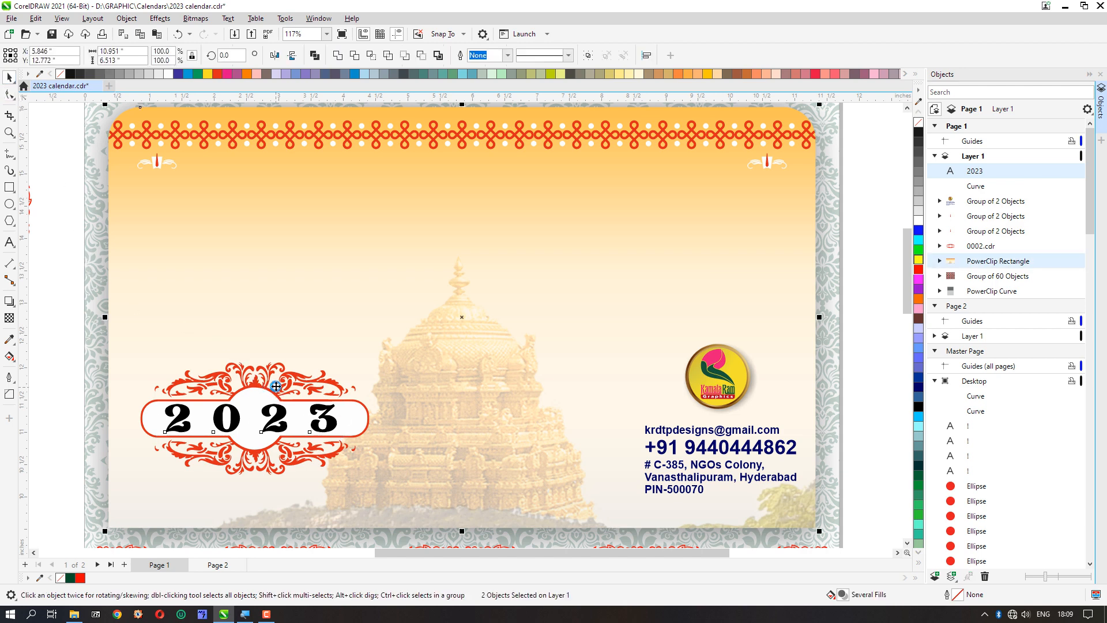
key(c)
key(ctrl+z)
Centre the "2023" text horizontally on the red nameplate frame
click(275, 412)
shift+click(270, 383)
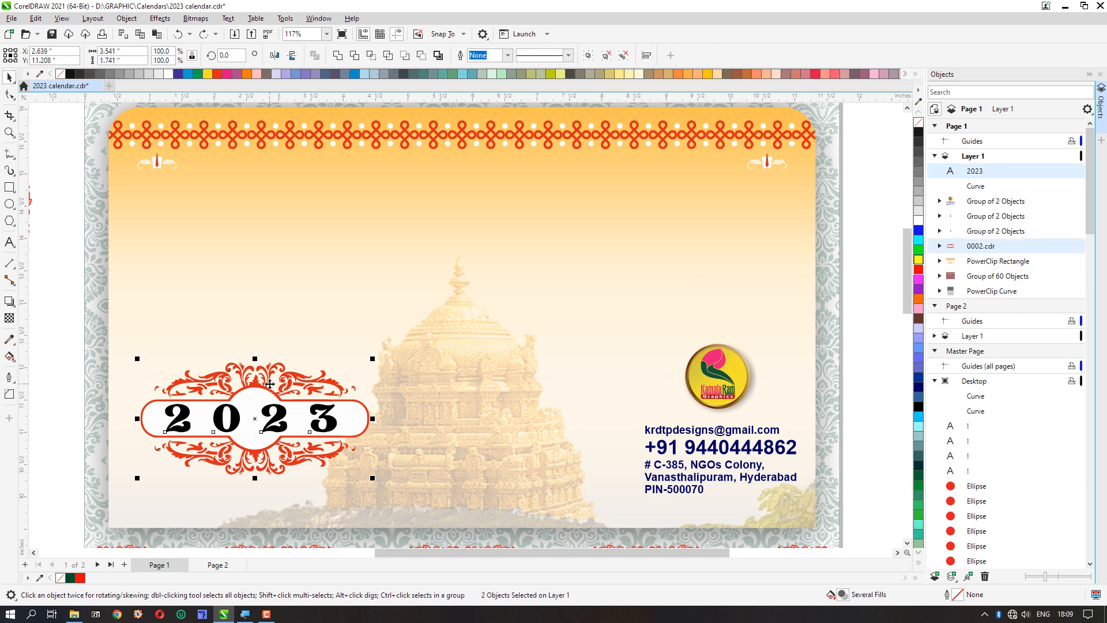
key(c)
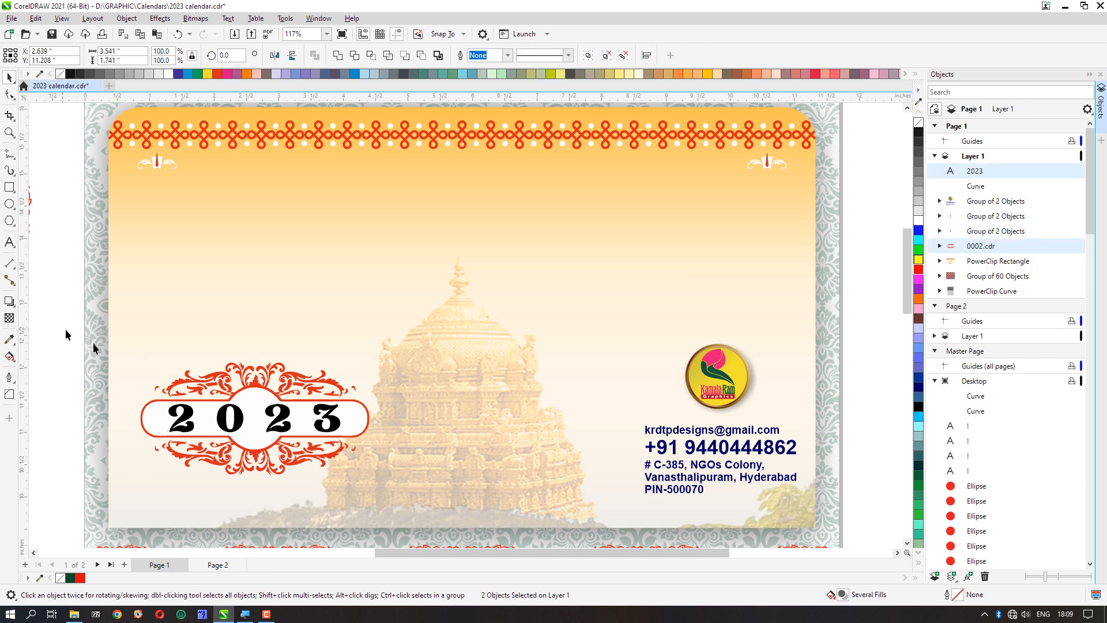
key(Escape)
Fill the "2023" text with dark red (#990000)
click(283, 419)
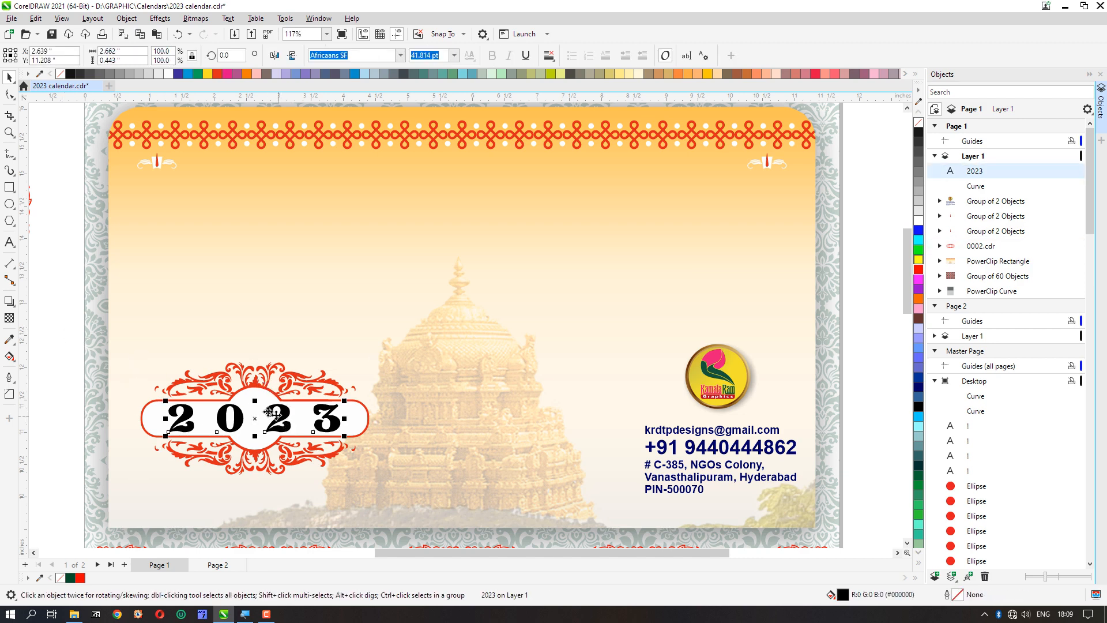
click(918, 230)
click(918, 563)
click(899, 339)
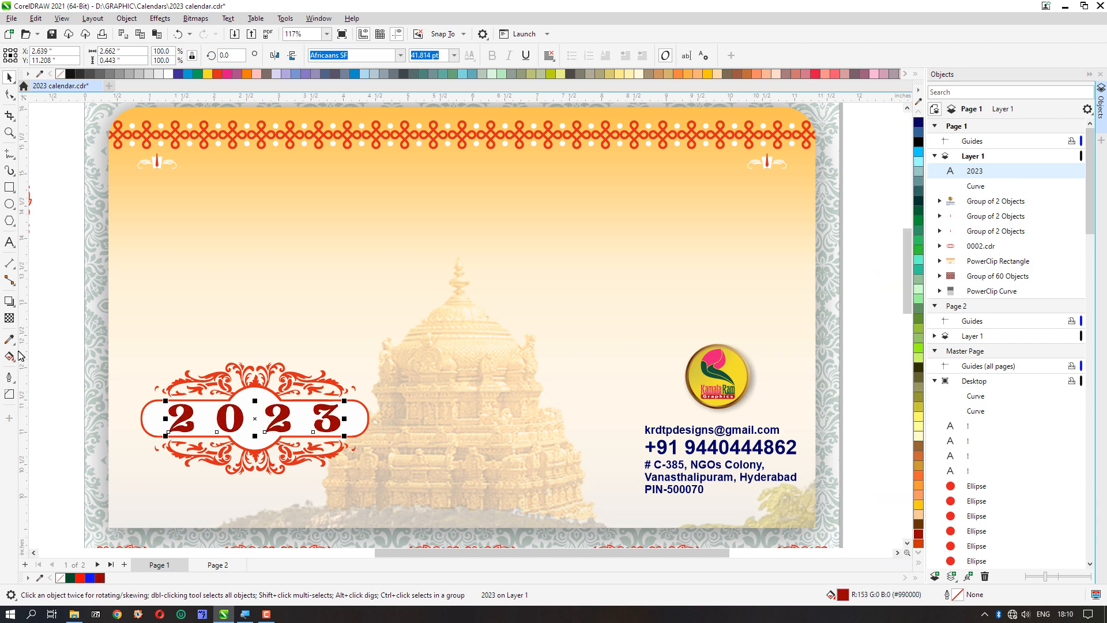
Group the "2023" text with its ornamental nameplate frame and add the logo group to the selection
drag(54, 330, 404, 501)
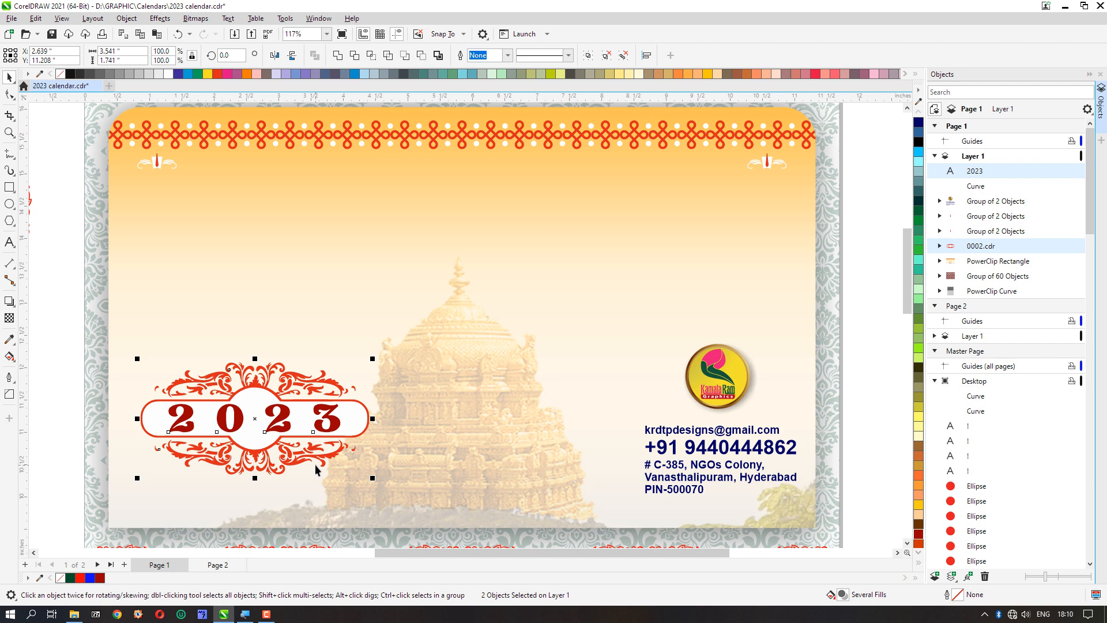
key(ctrl+g)
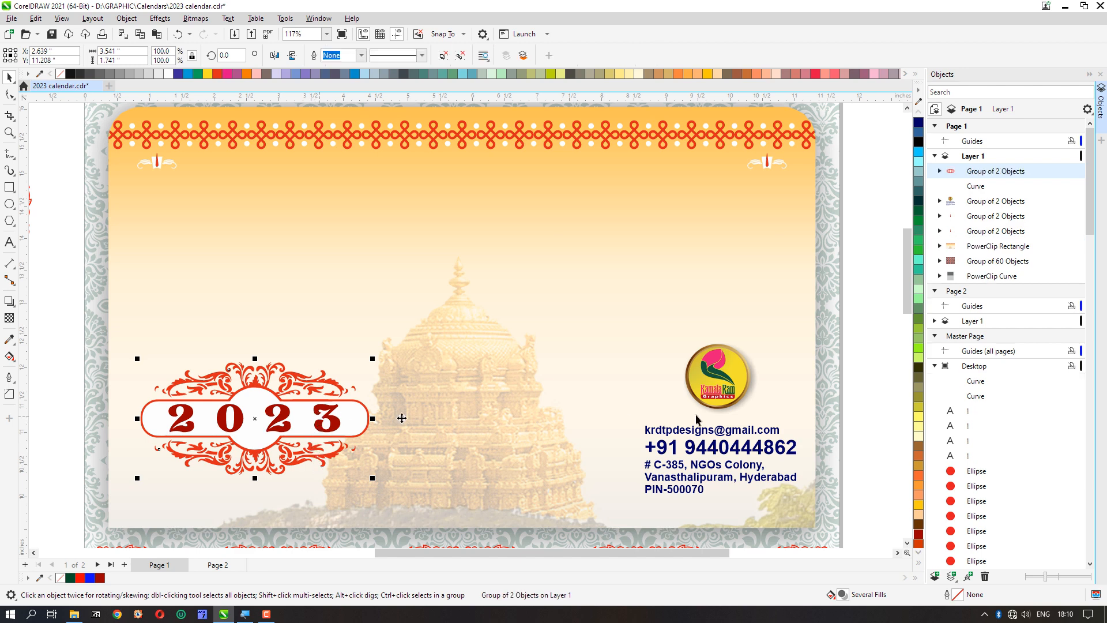
shift+click(715, 391)
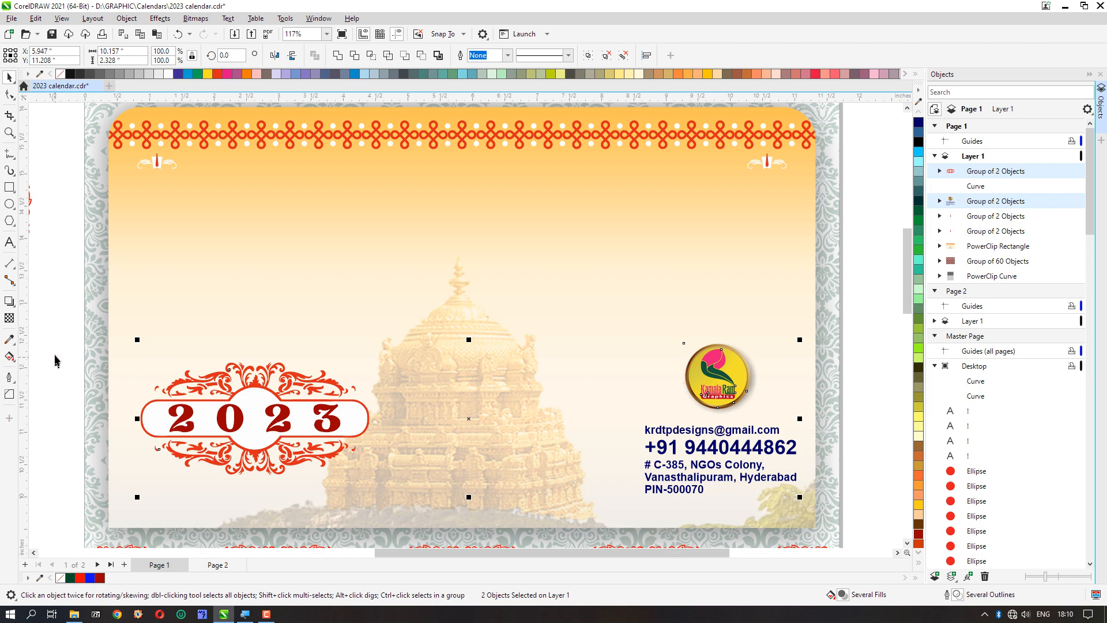
Move the grouped 2023 nameplate to the horizontal centre of the temple image near its lower edge, and save the document
scroll(661, 180, down, 2)
drag(475, 286, 575, 315)
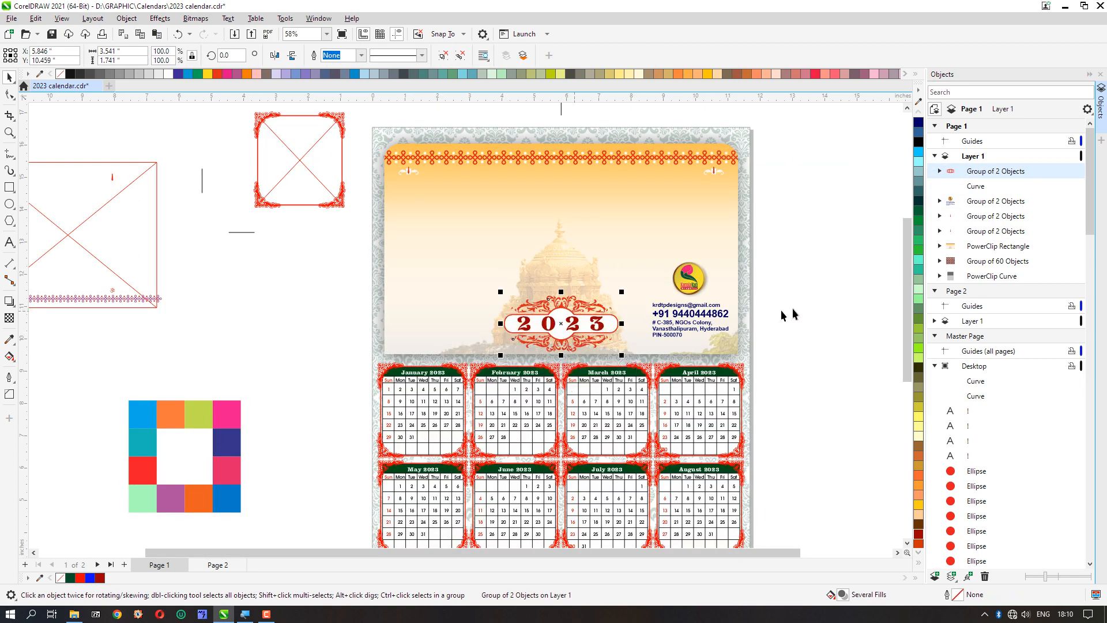
key(Escape)
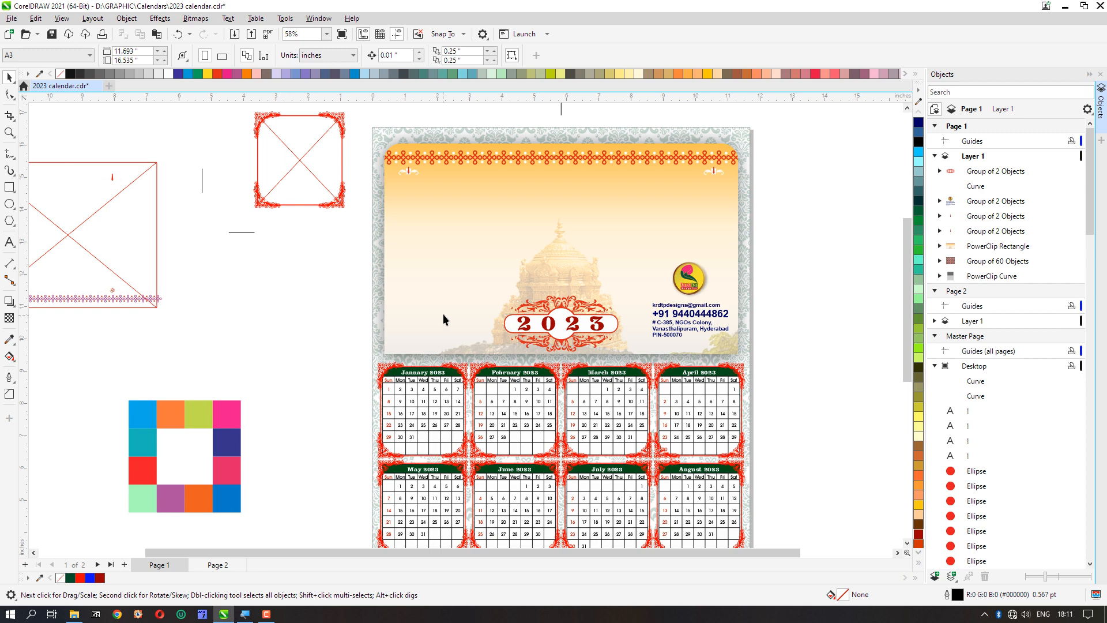
key(ctrl+s)
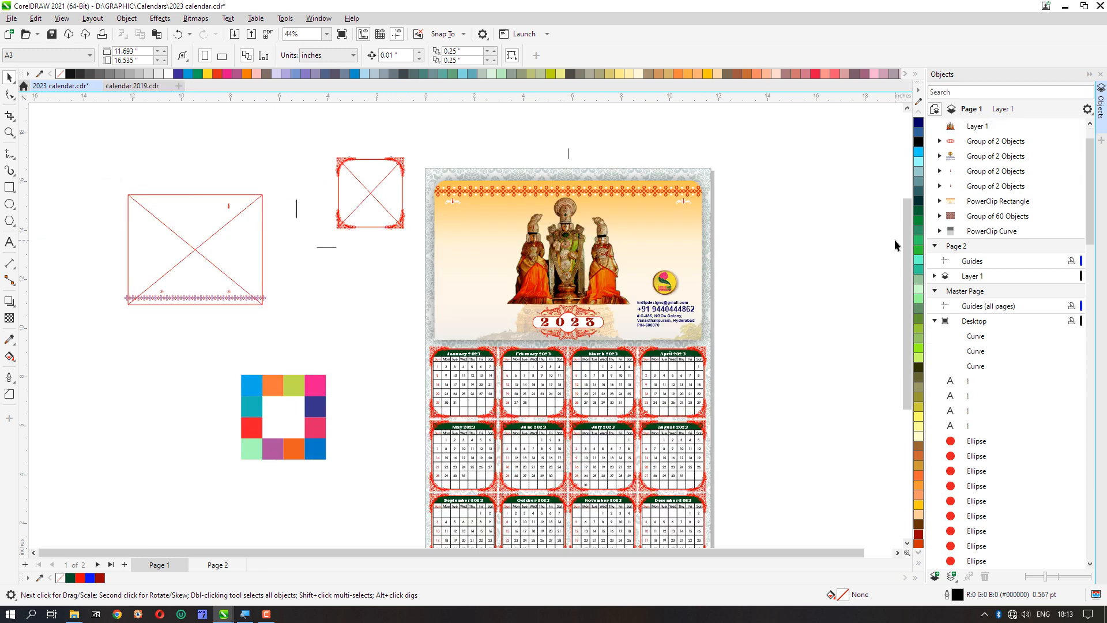
Ungroup the company logo from the contact details text
click(673, 294)
key(ctrl+u)
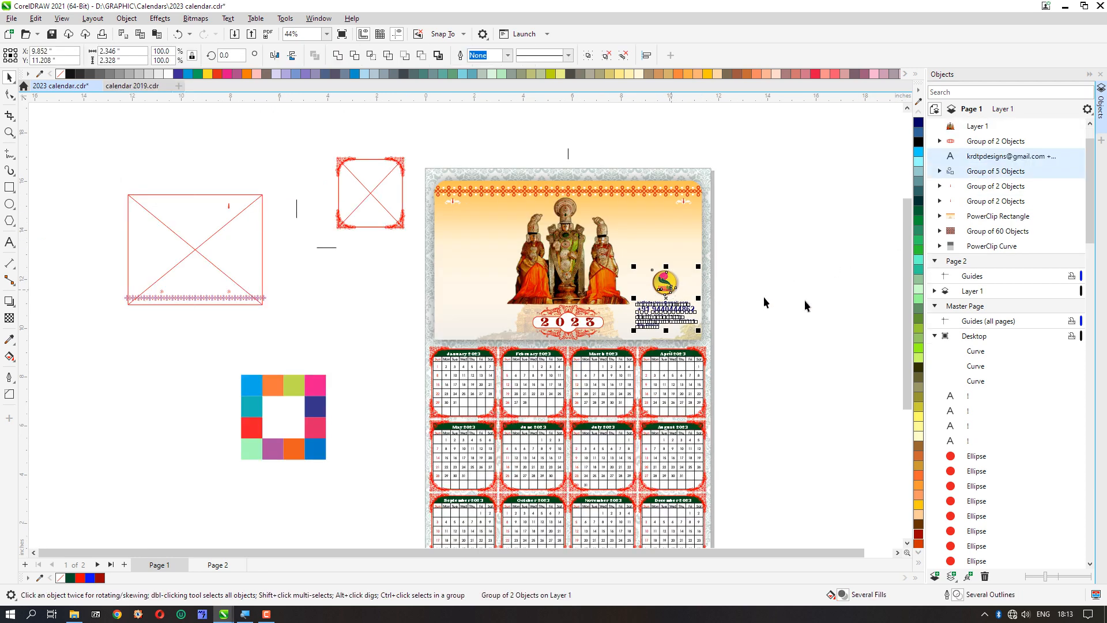
click(790, 302)
Place the company logo, about 1.68 in wide, in the header image's lower left corner, and lower the contact details to the nameplate's level
scroll(674, 320, up, 1)
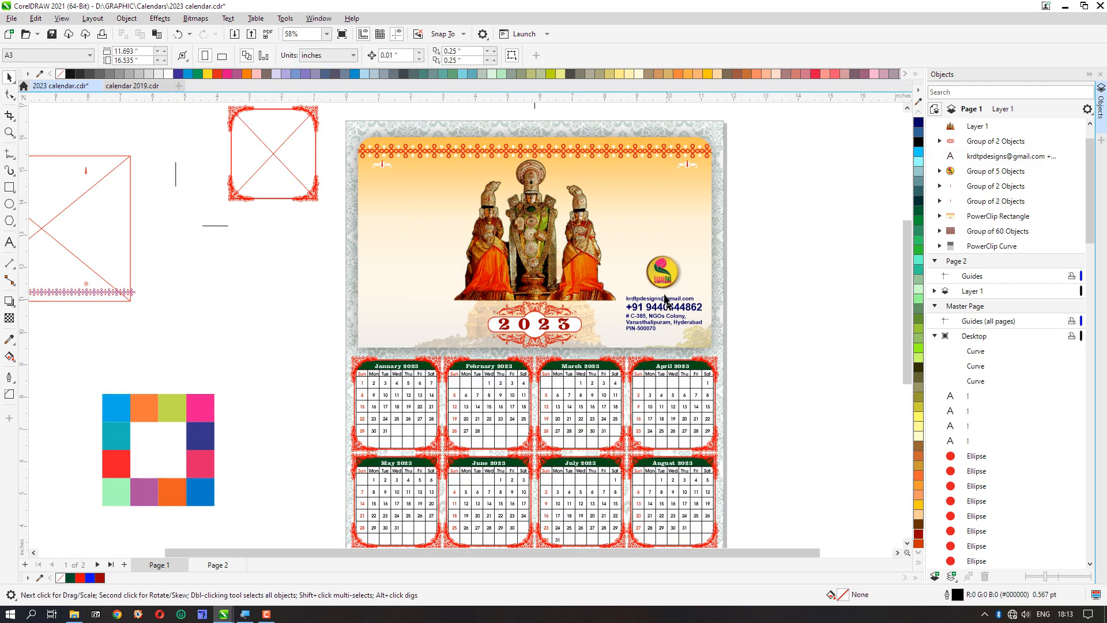
click(663, 272)
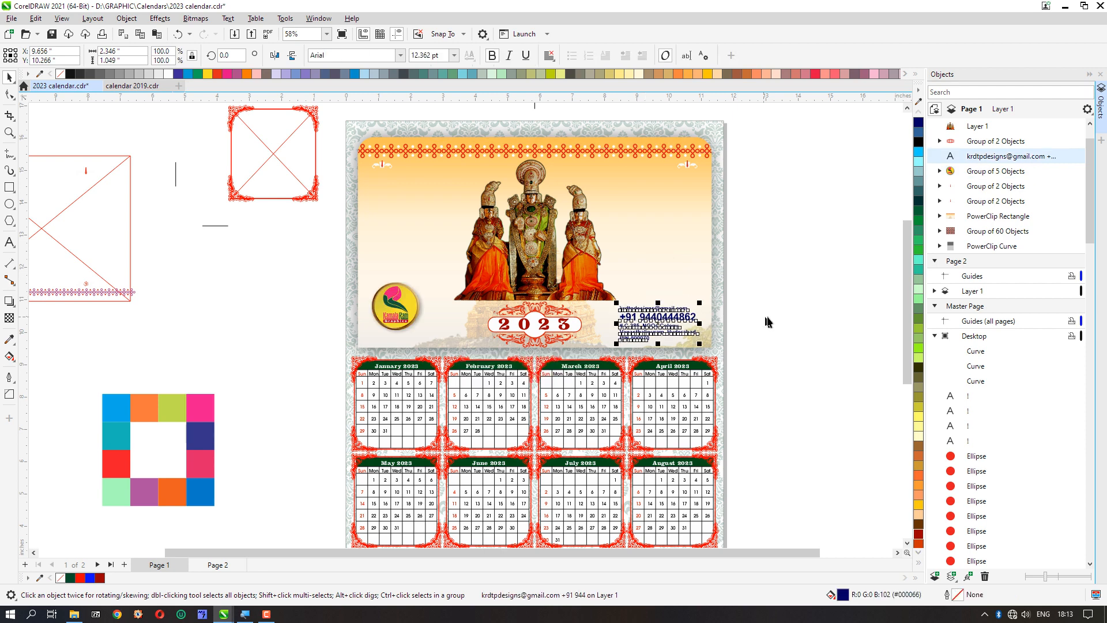
click(798, 315)
click(392, 311)
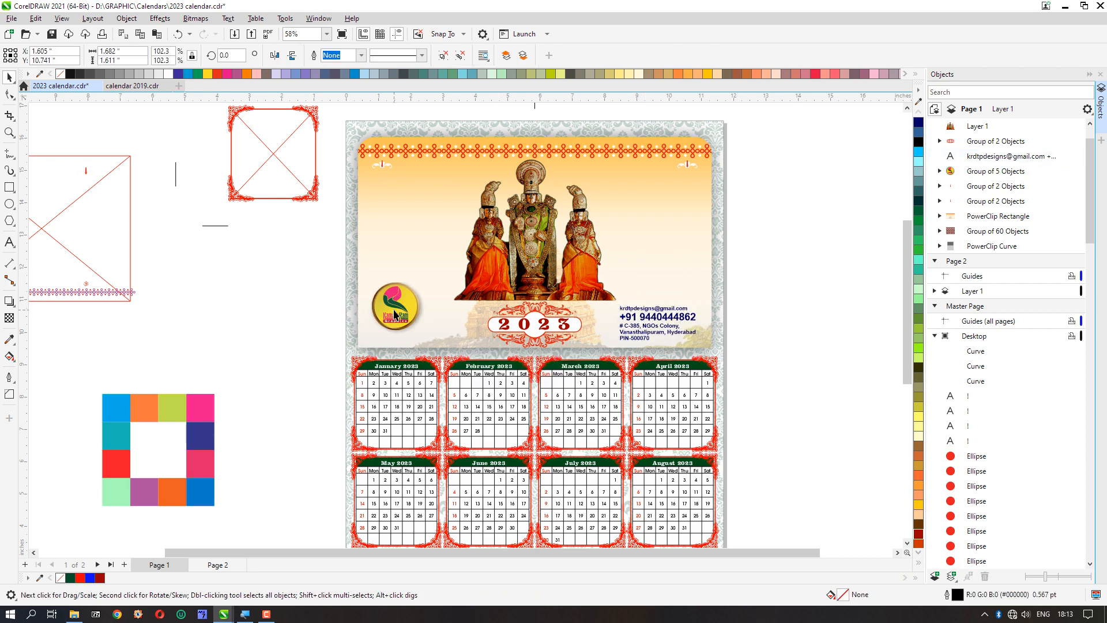
drag(393, 310, 392, 324)
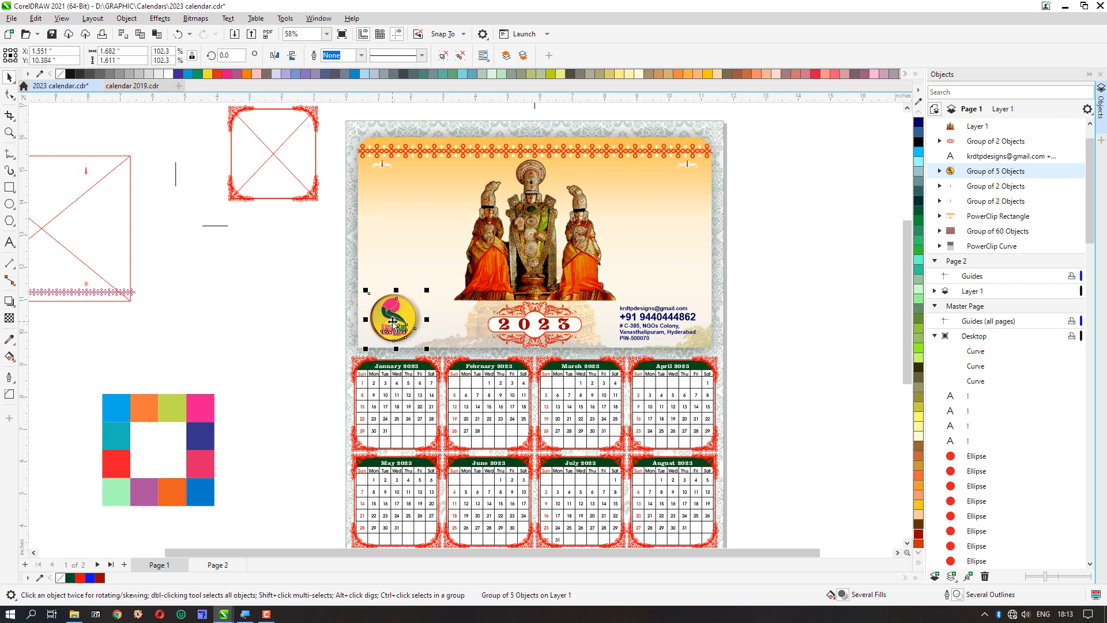
click(291, 322)
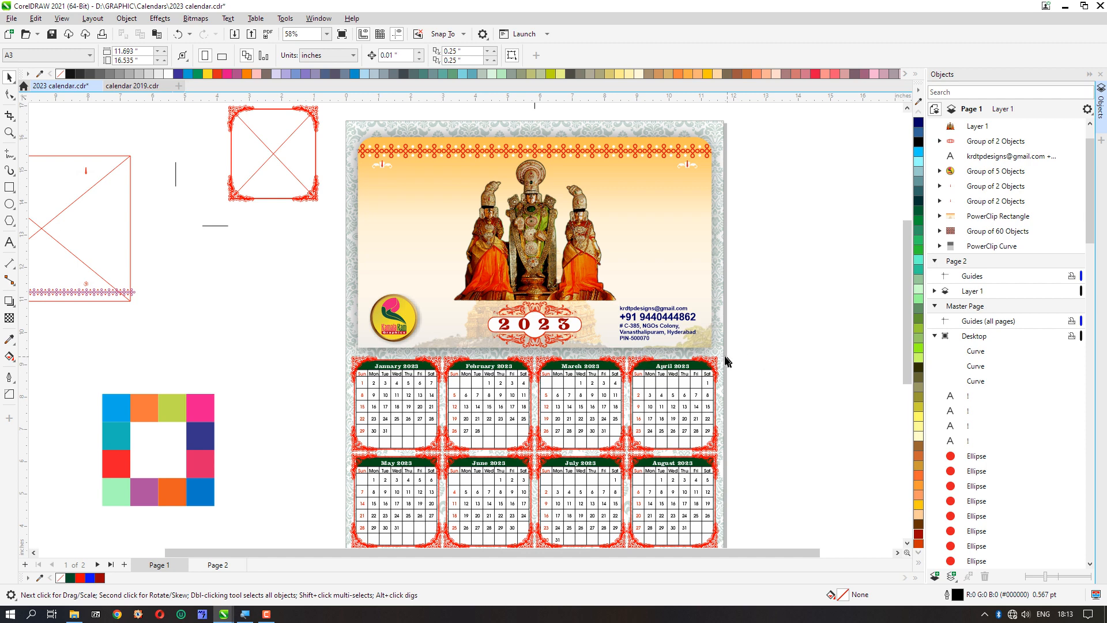
Examine the whole calendar page, then inspect the chain border, deity image and nameplate up close
key(F4)
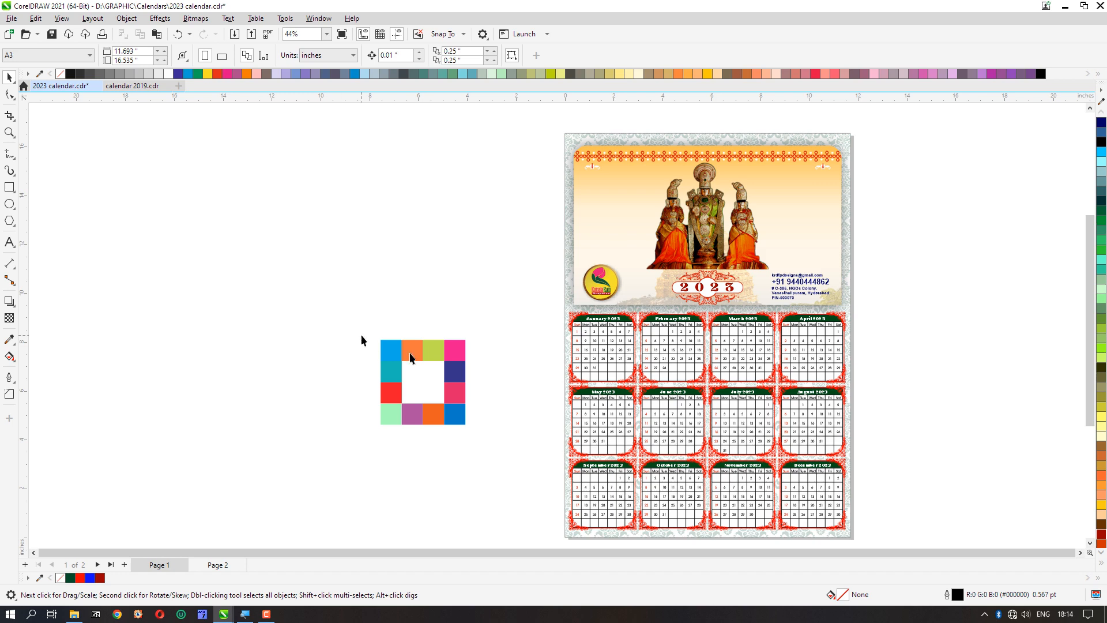
scroll(879, 414, up, 1)
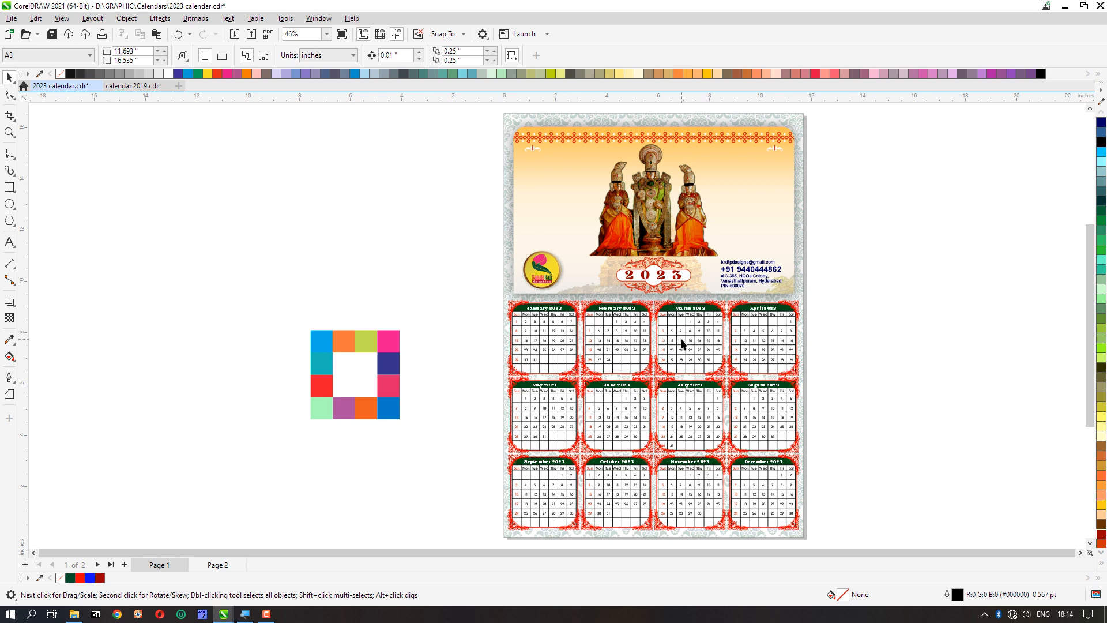
key(z)
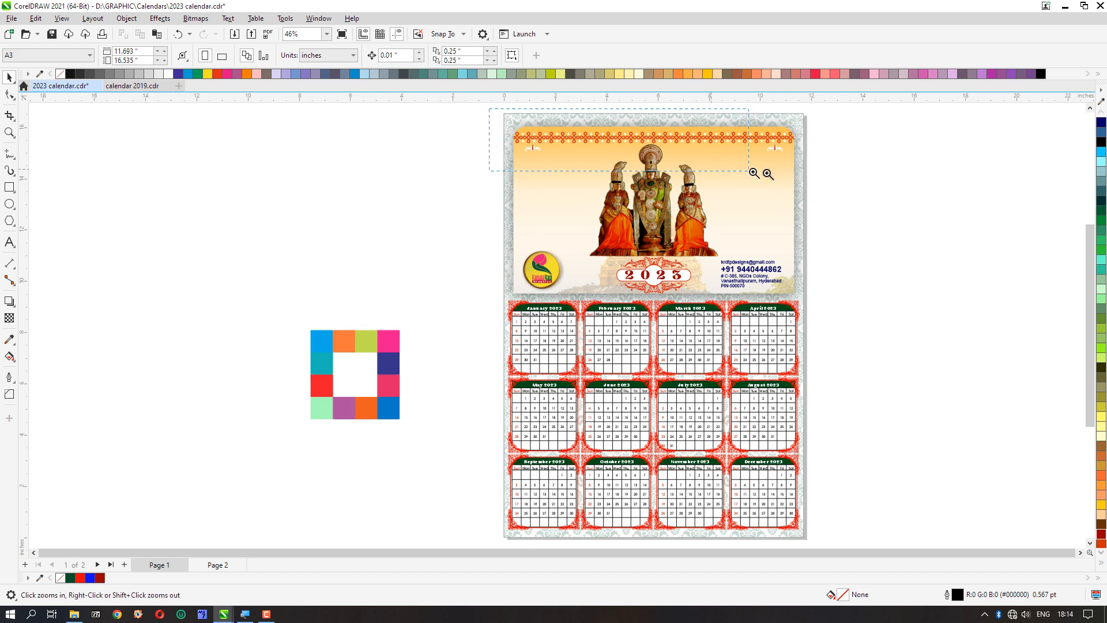
drag(489, 109, 835, 186)
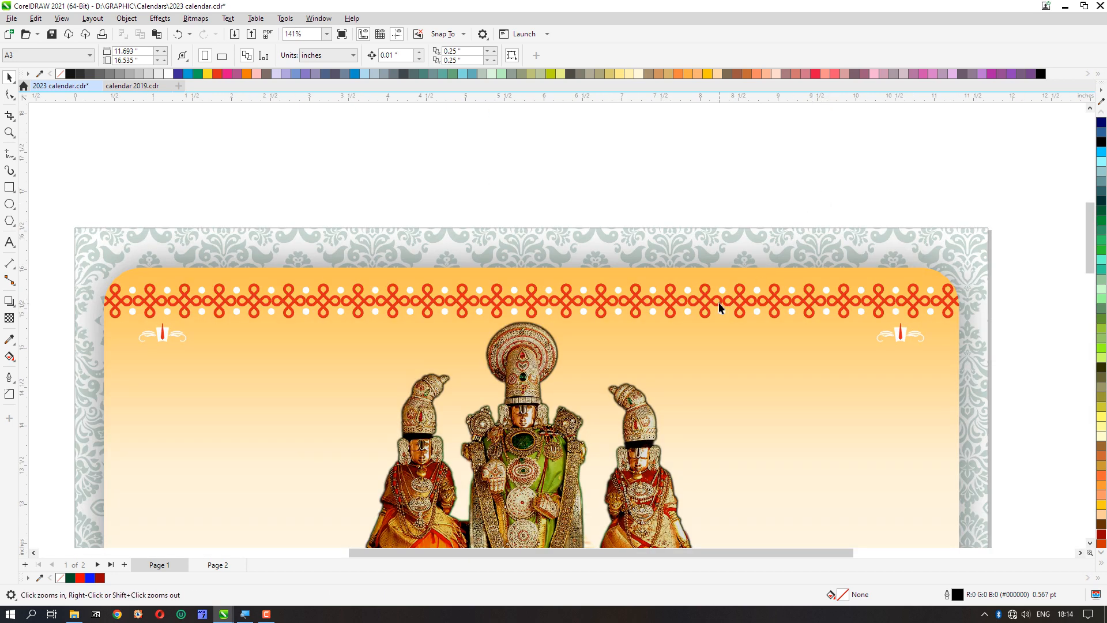
scroll(718, 302, down, 3)
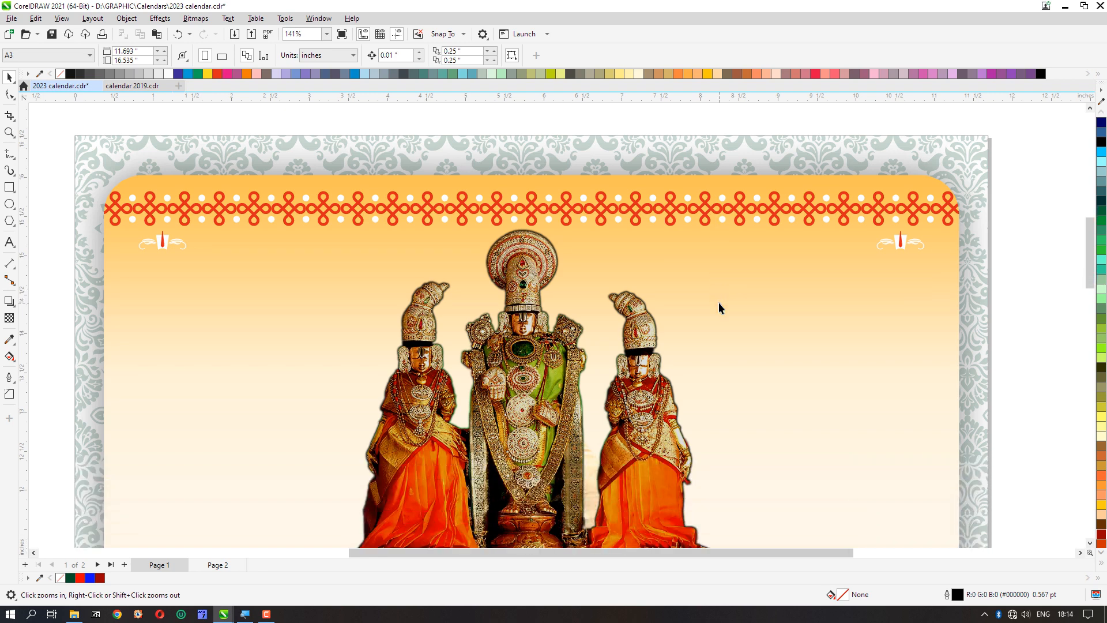
scroll(718, 302, down, 4)
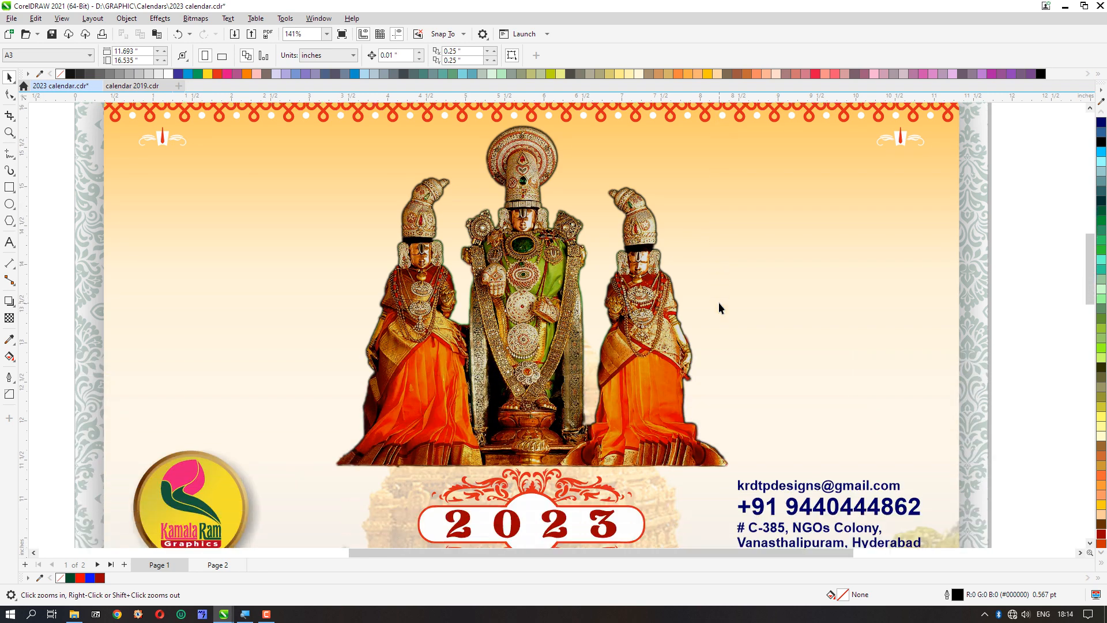
scroll(718, 302, down, 1)
scroll(719, 302, up, 2)
Apply a drop shadow with the Small Glow preset to the deity image
key(space)
click(539, 299)
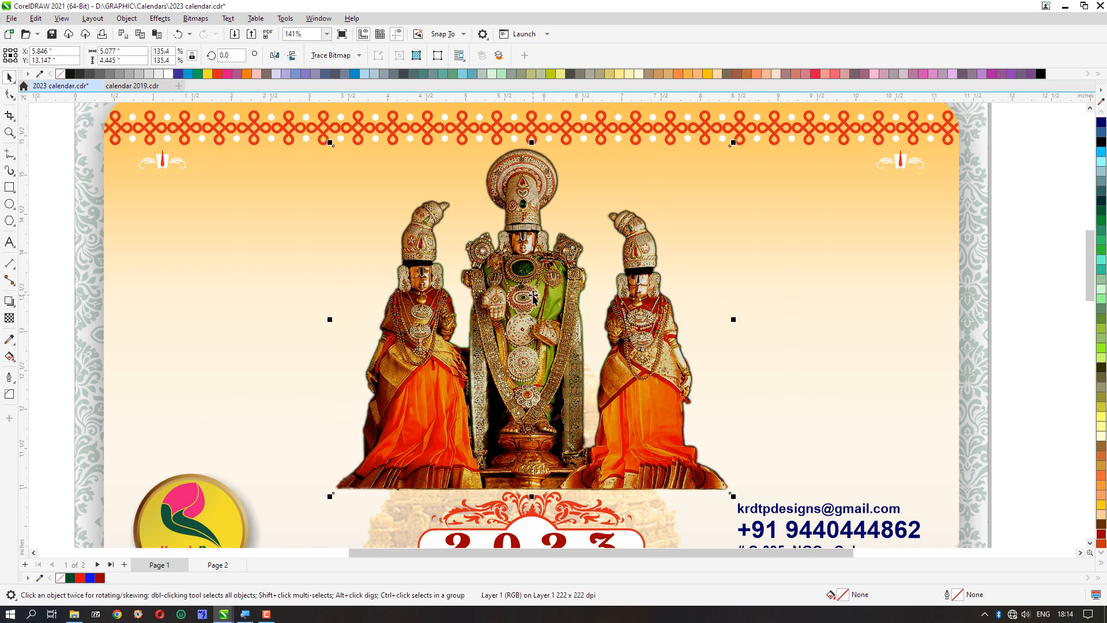
click(9, 301)
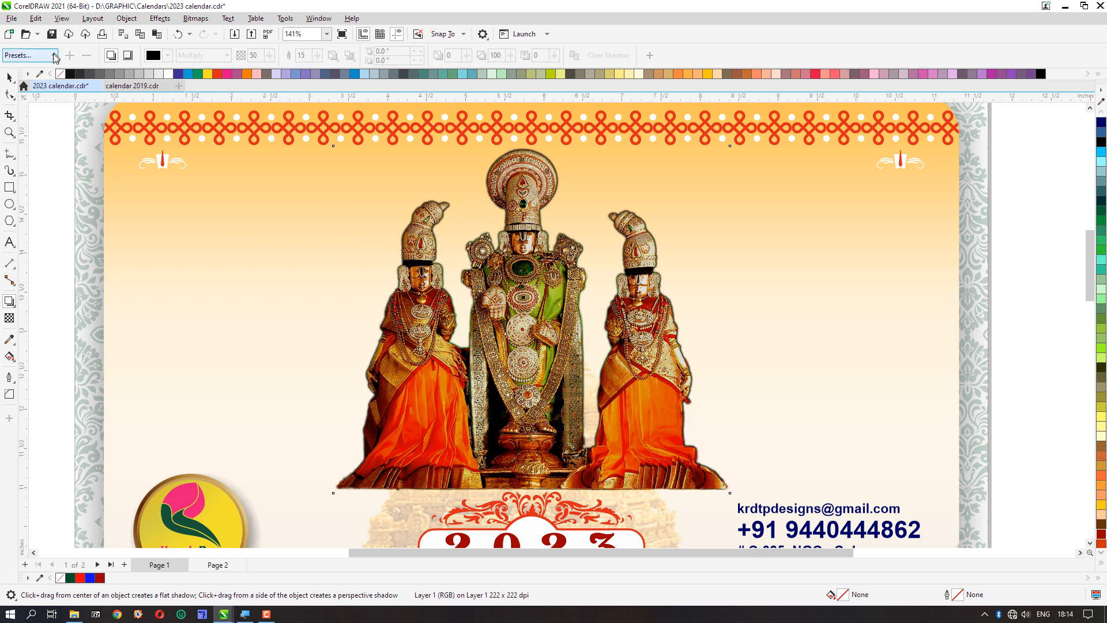
click(54, 58)
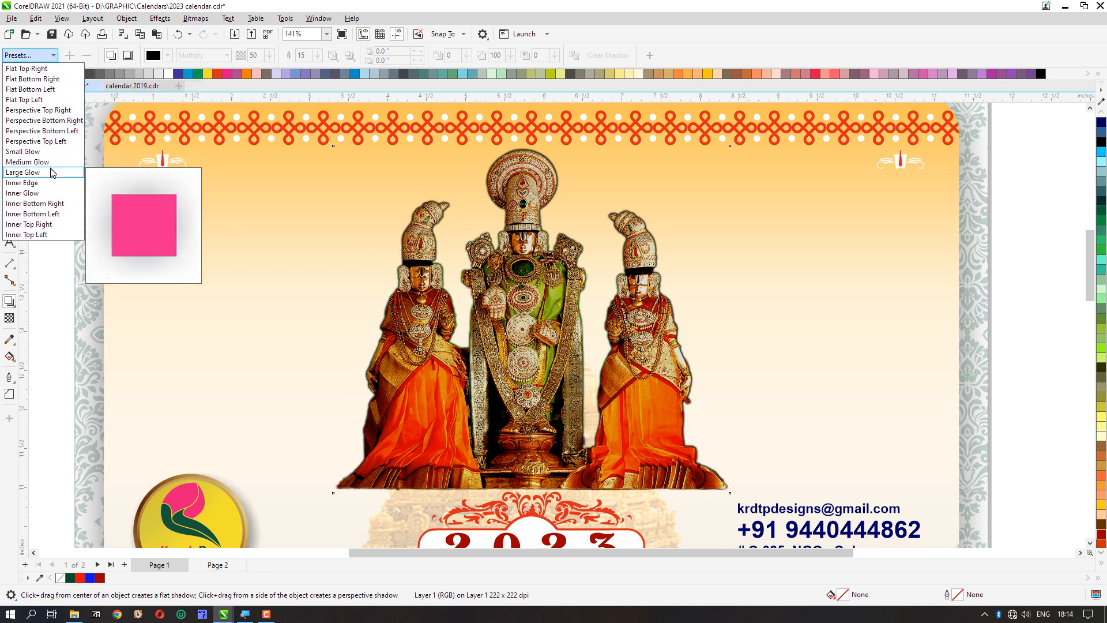
click(52, 151)
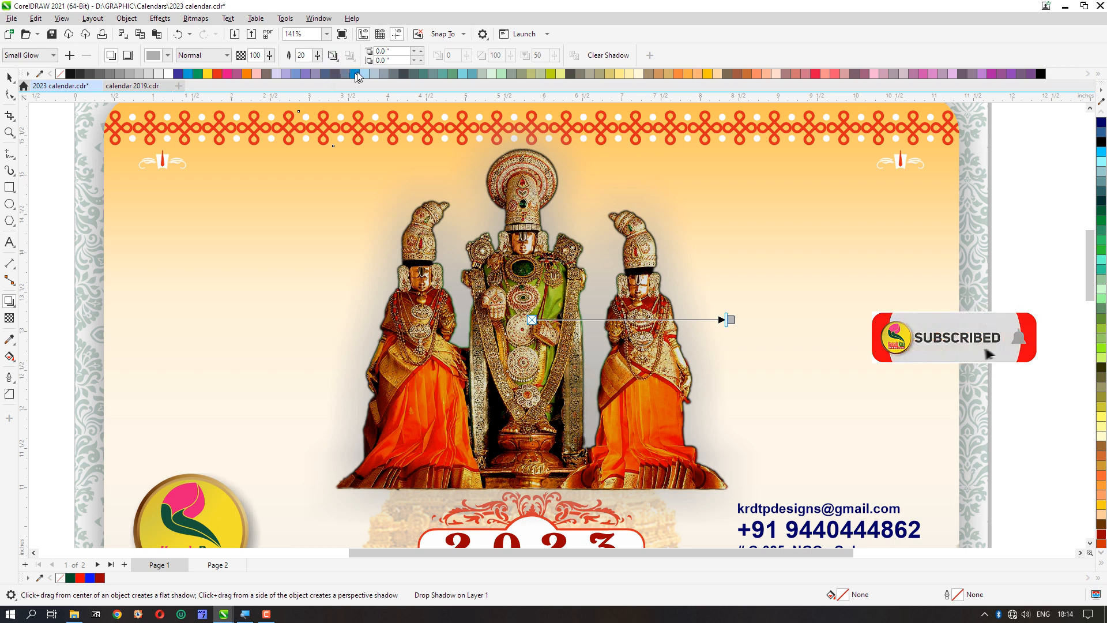
Colour the deity image's glow shadow black and set its feathering to 8
click(70, 74)
drag(306, 56, 294, 56)
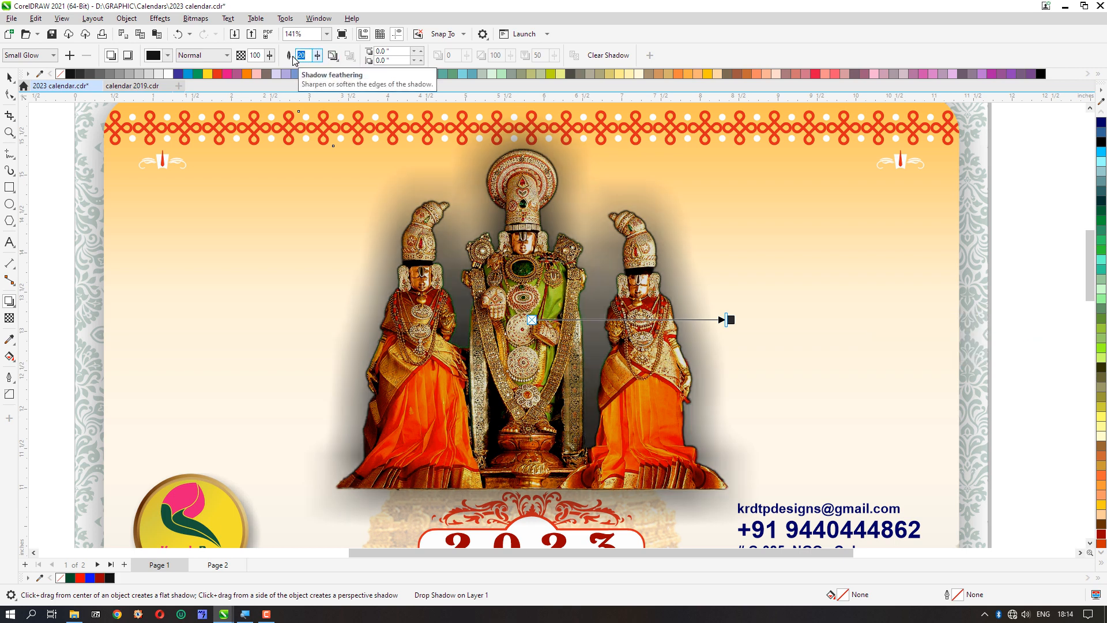
text(10)
key(Return)
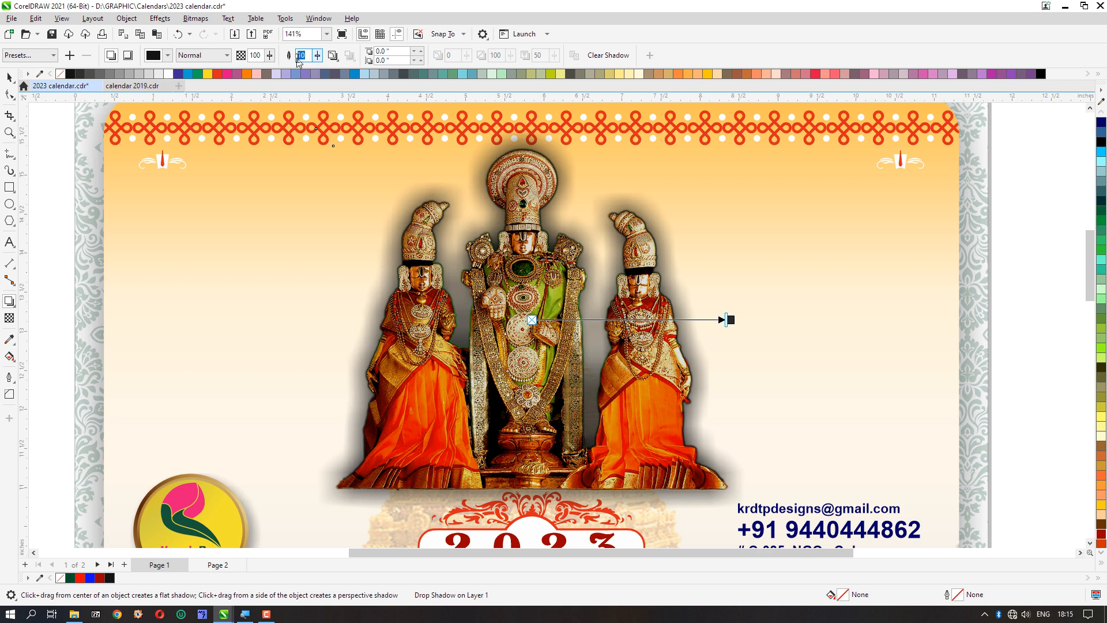
key(Return)
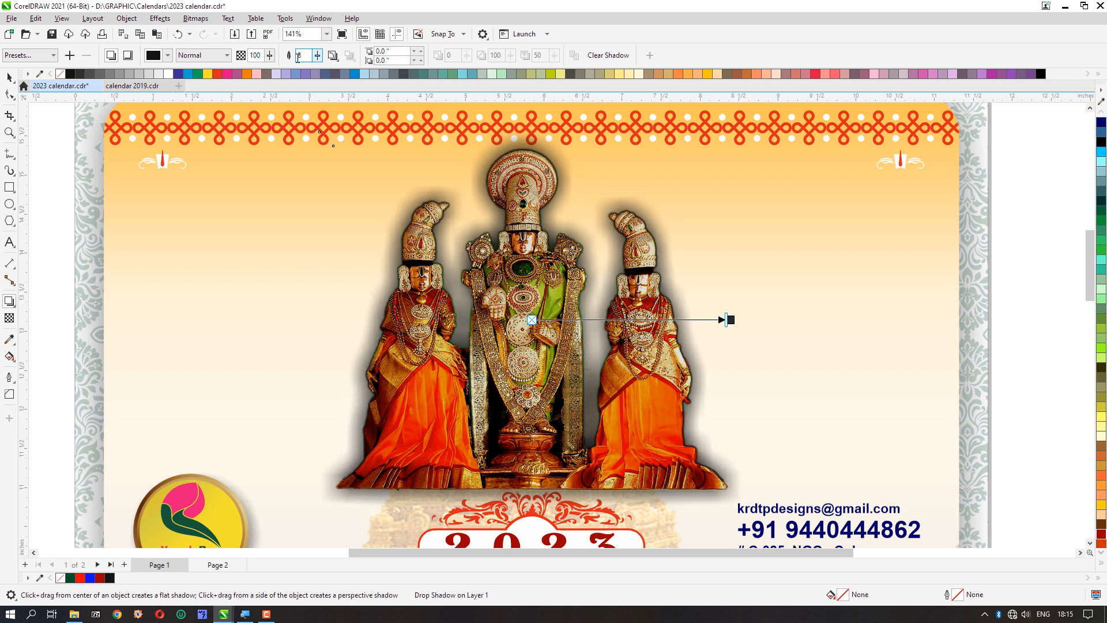
Try red for the deity image's glow shadow, then settle on yellow (C0 M0 Y100 K0) from the CMYK palette
click(167, 55)
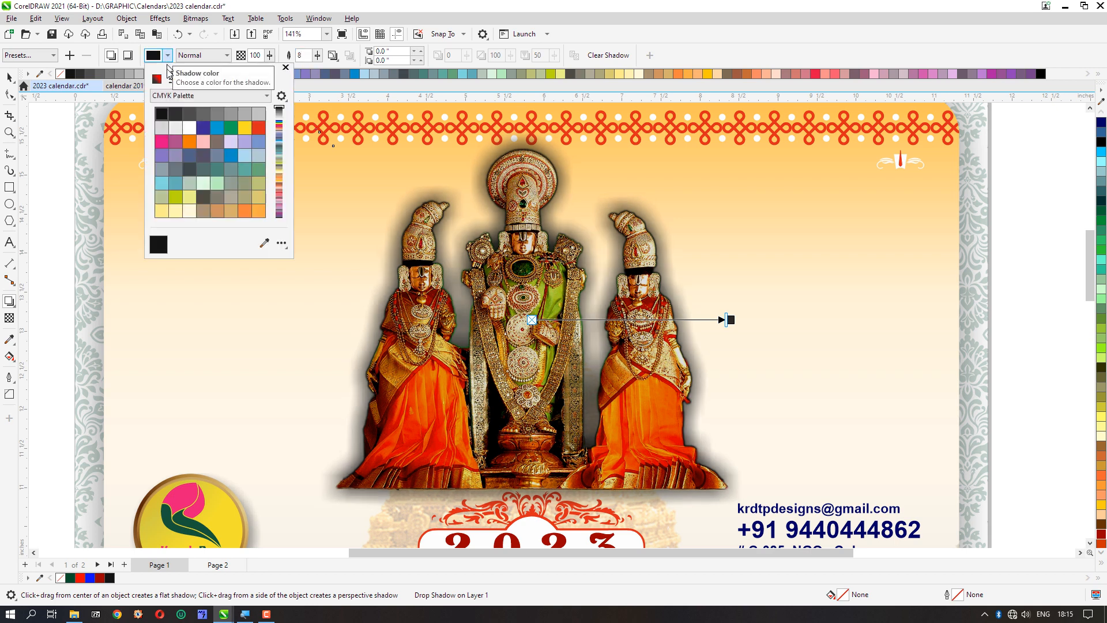
click(259, 128)
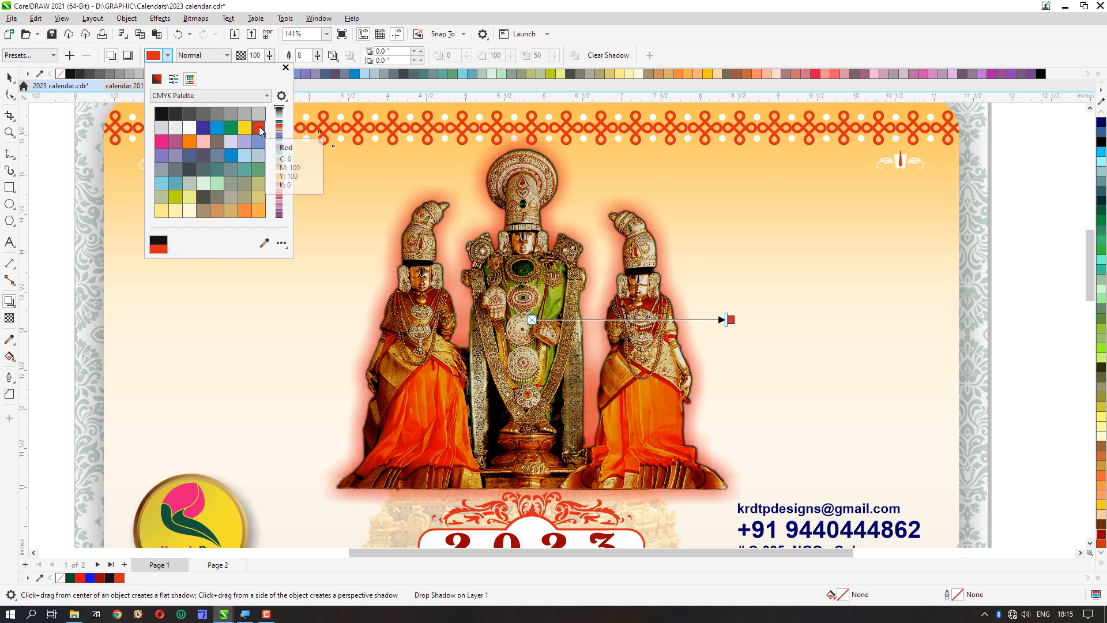
click(246, 128)
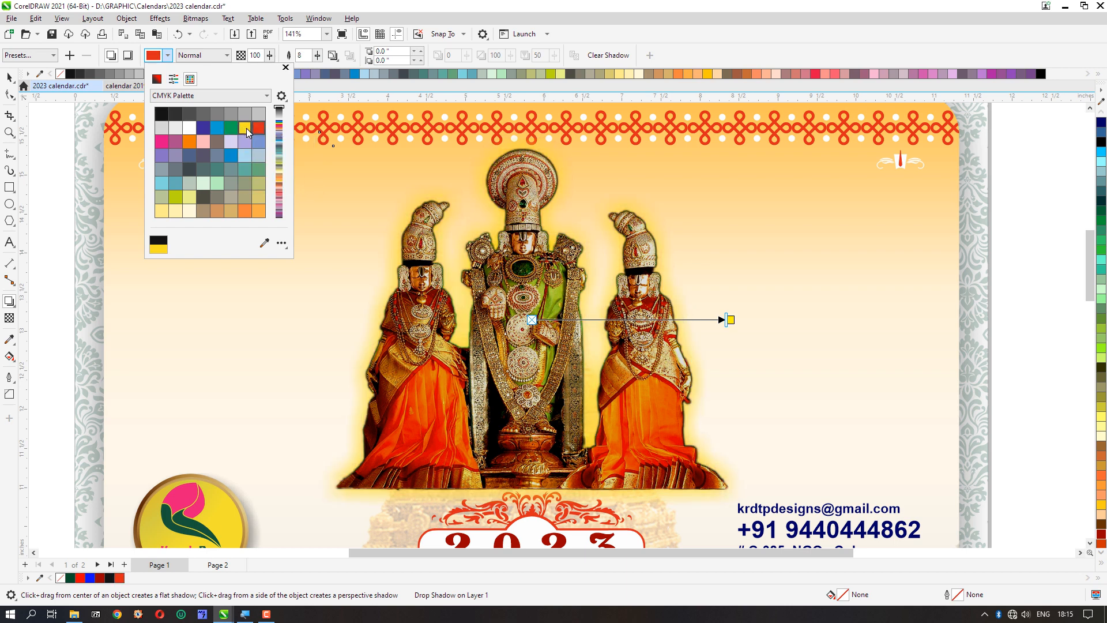
scroll(402, 311, down, 1)
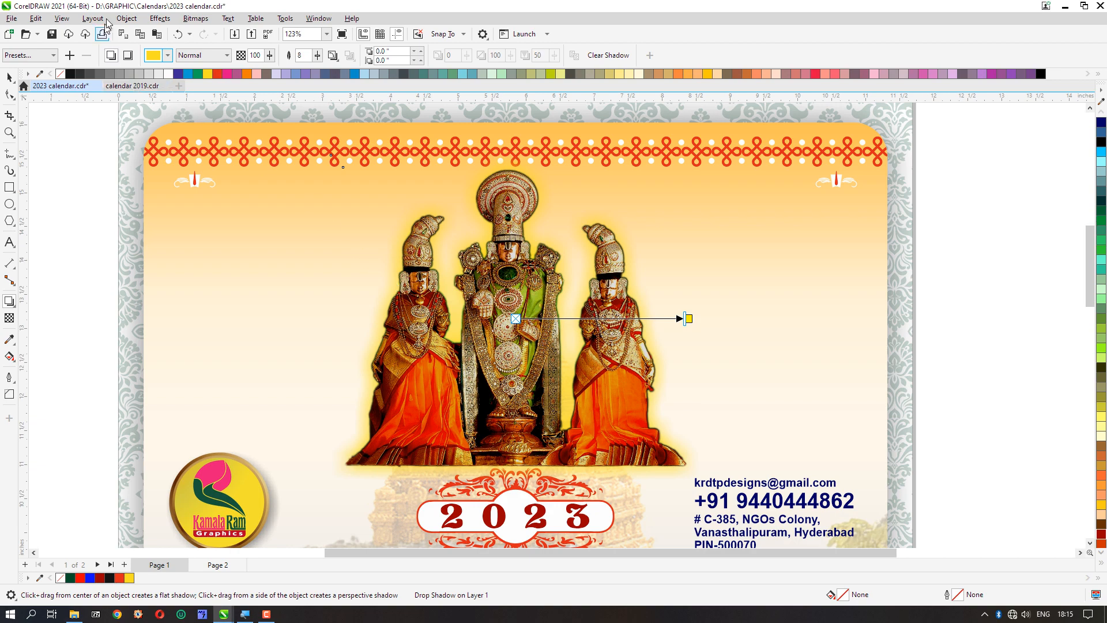
Separate the yellow glow shadow from the deity image and bring the shadow to the front
click(124, 19)
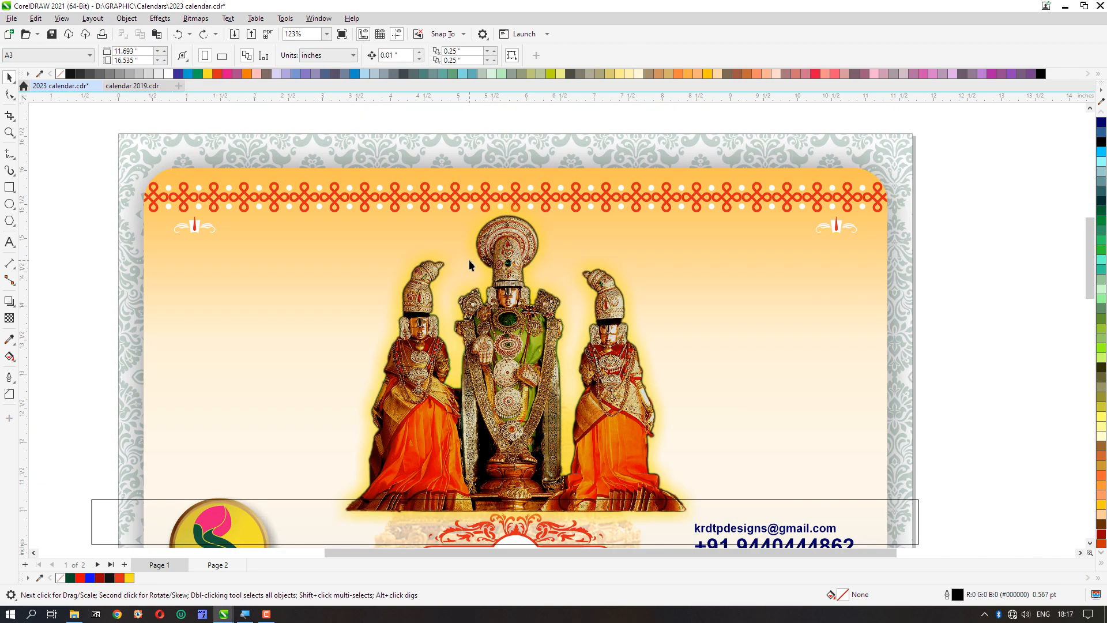
click(468, 259)
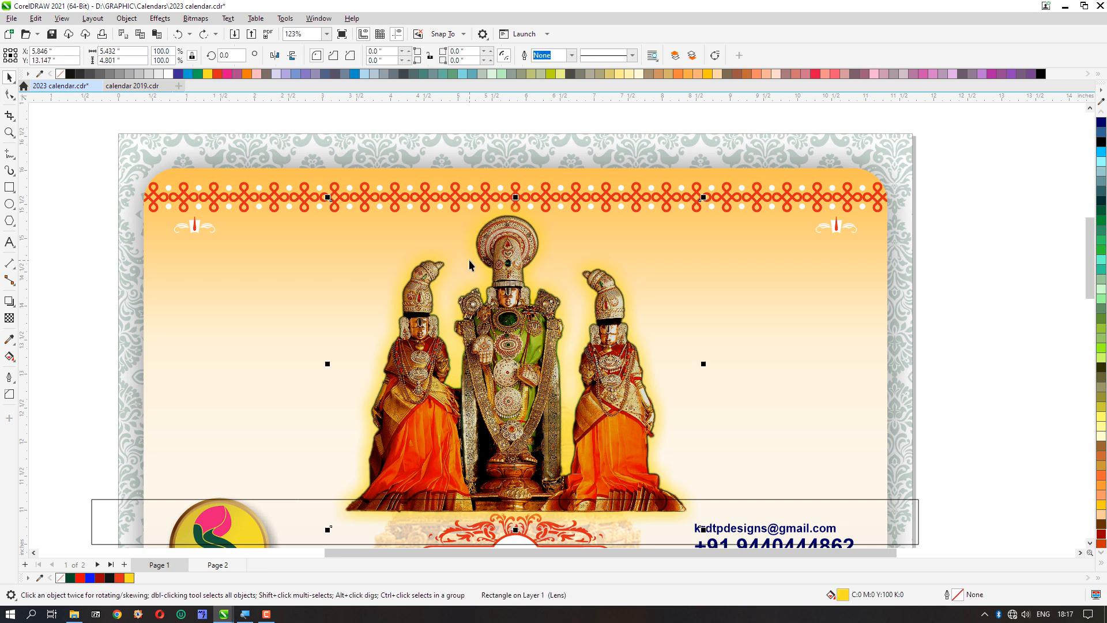
key(shift+Page_Up)
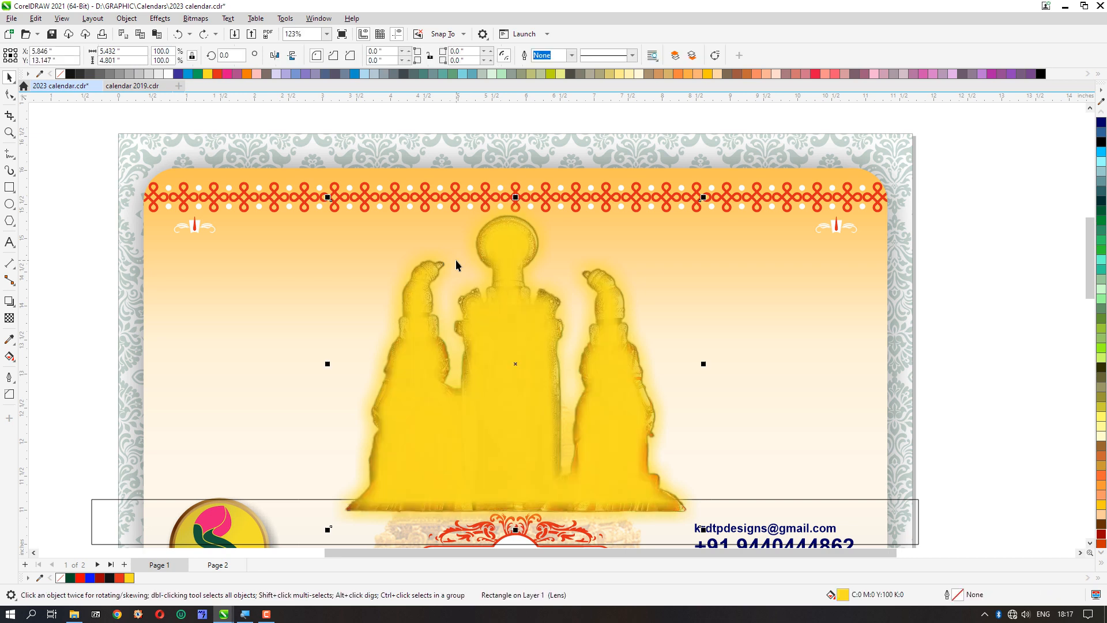
click(72, 435)
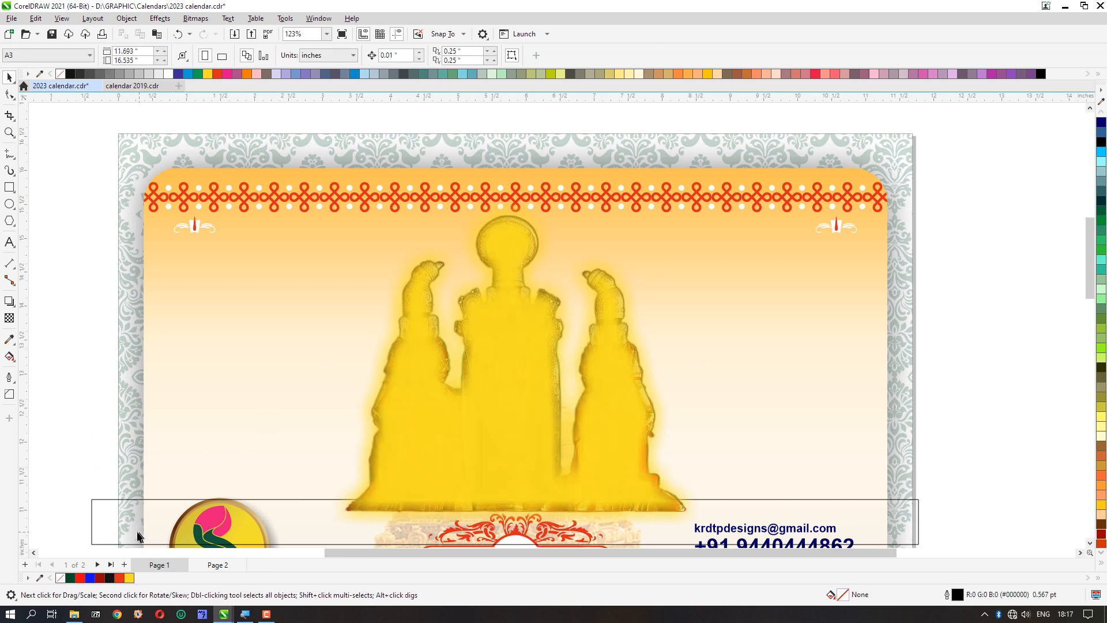
Trim the yellow glow shadow along the deity image's base with the wide rectangle, and put the shadow back behind the image
click(106, 516)
shift+click(379, 476)
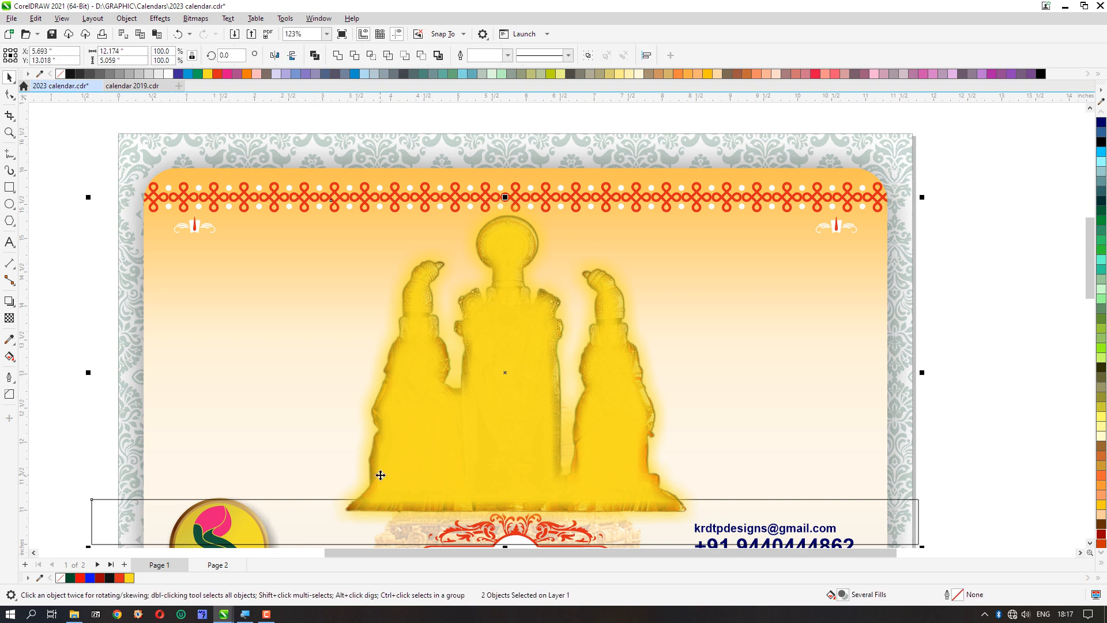
click(354, 56)
click(814, 318)
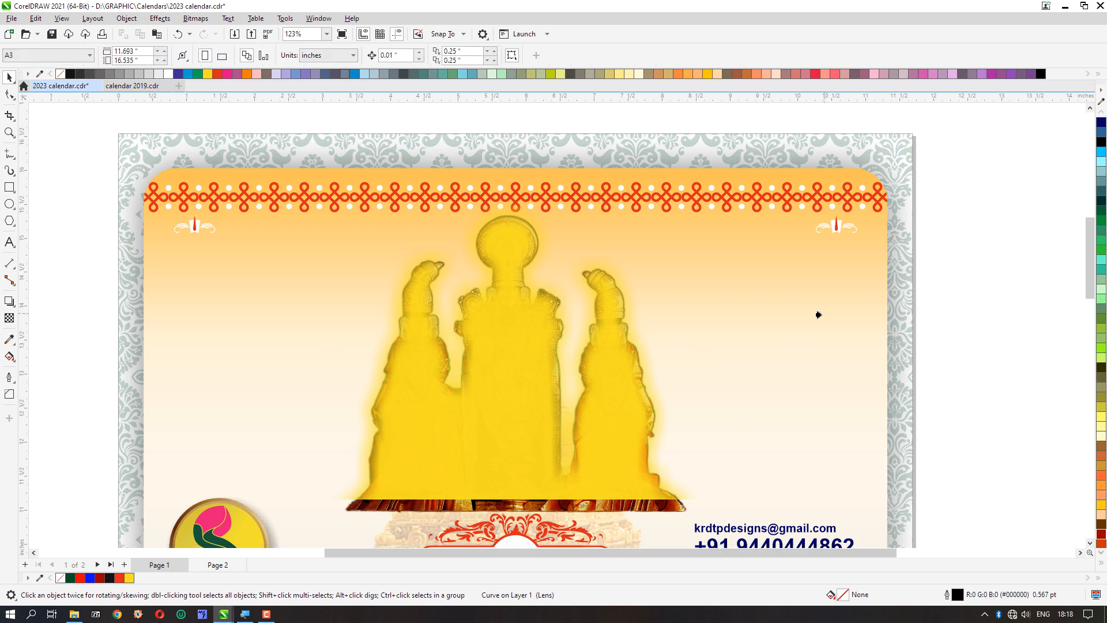
click(984, 348)
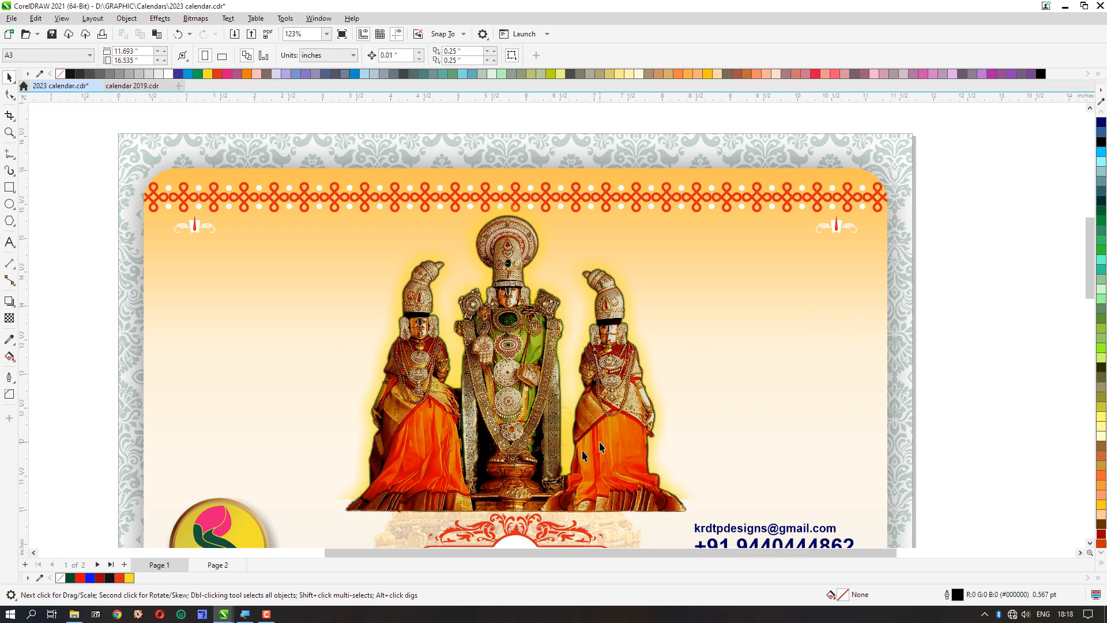
Examine the finished calendar from the deity image's glow and the nameplate area down through the framed month grids
scroll(500, 497, down, 2)
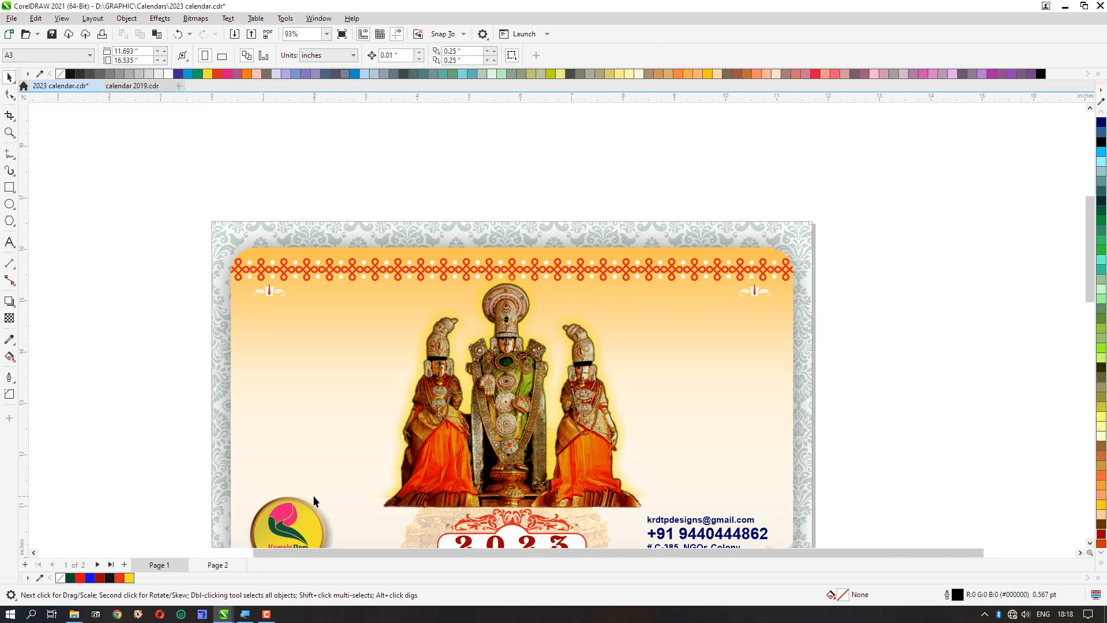
scroll(452, 445, up, 2)
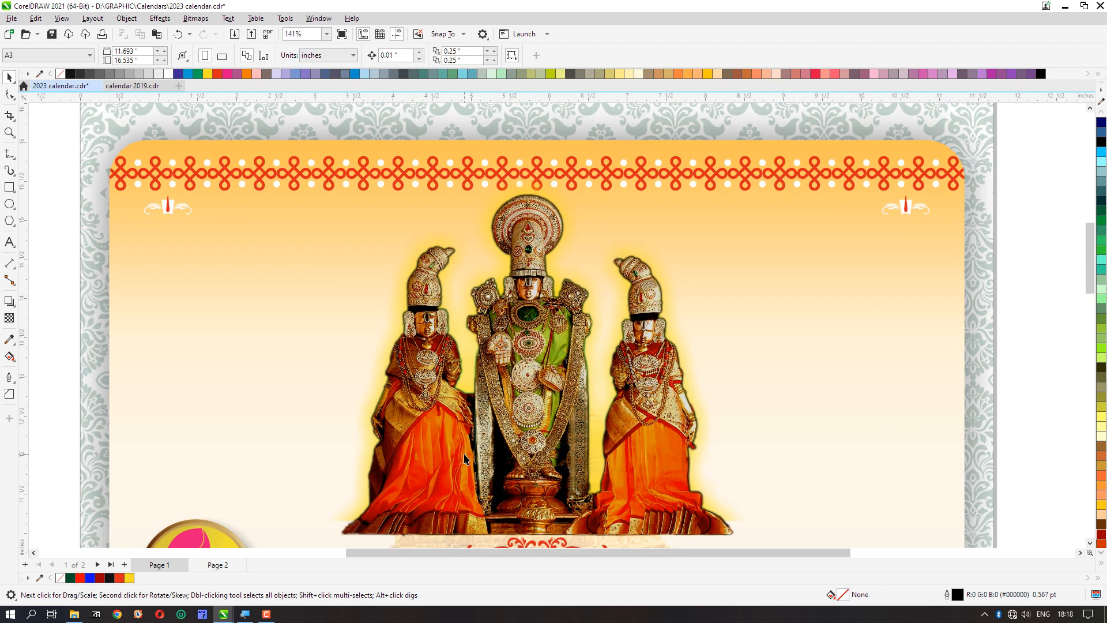
scroll(465, 458, down, 4)
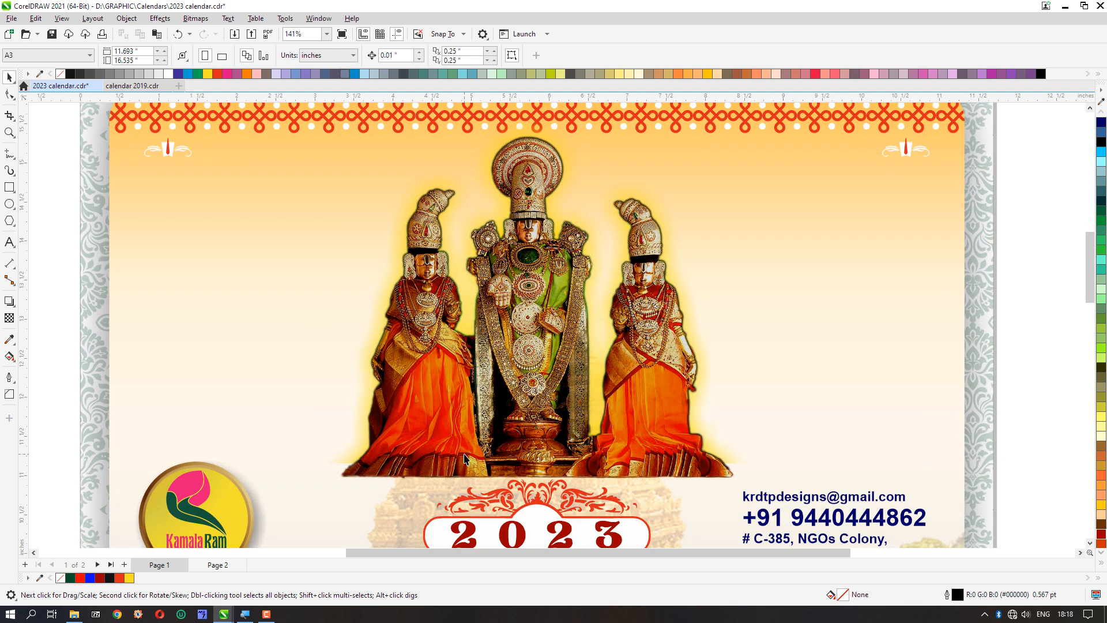
scroll(465, 459, down, 6)
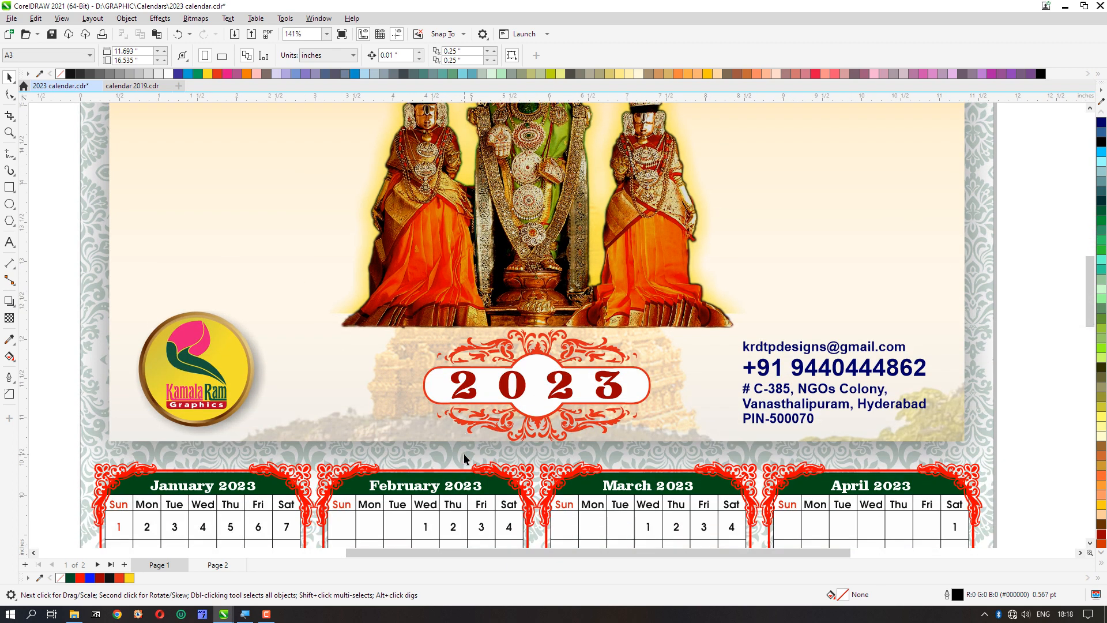
scroll(464, 458, down, 3)
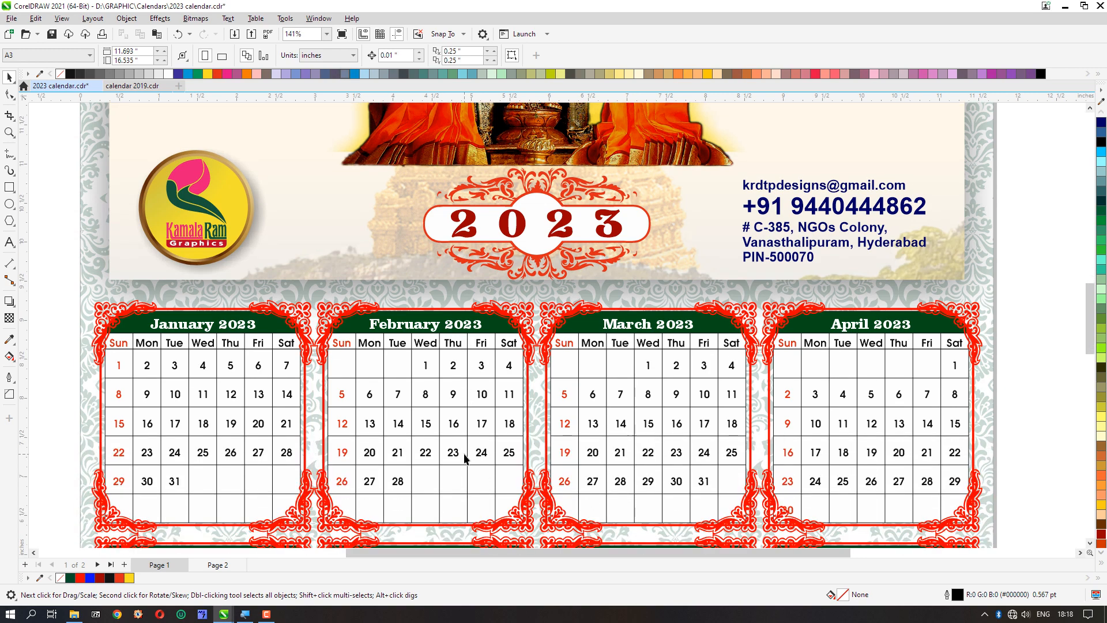
scroll(465, 458, down, 4)
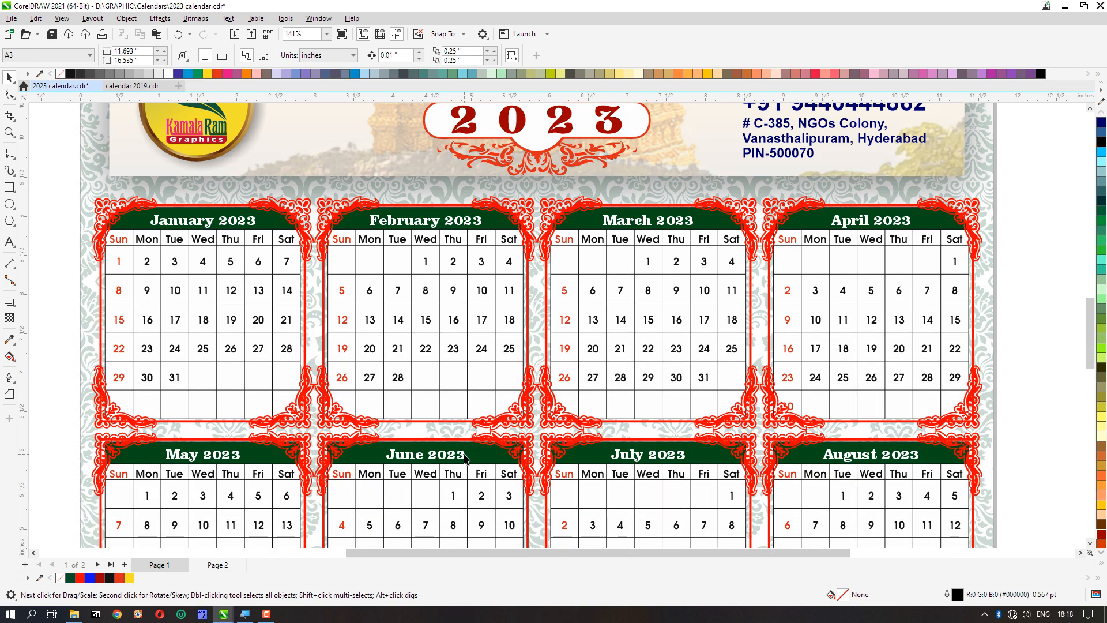
scroll(465, 459, down, 3)
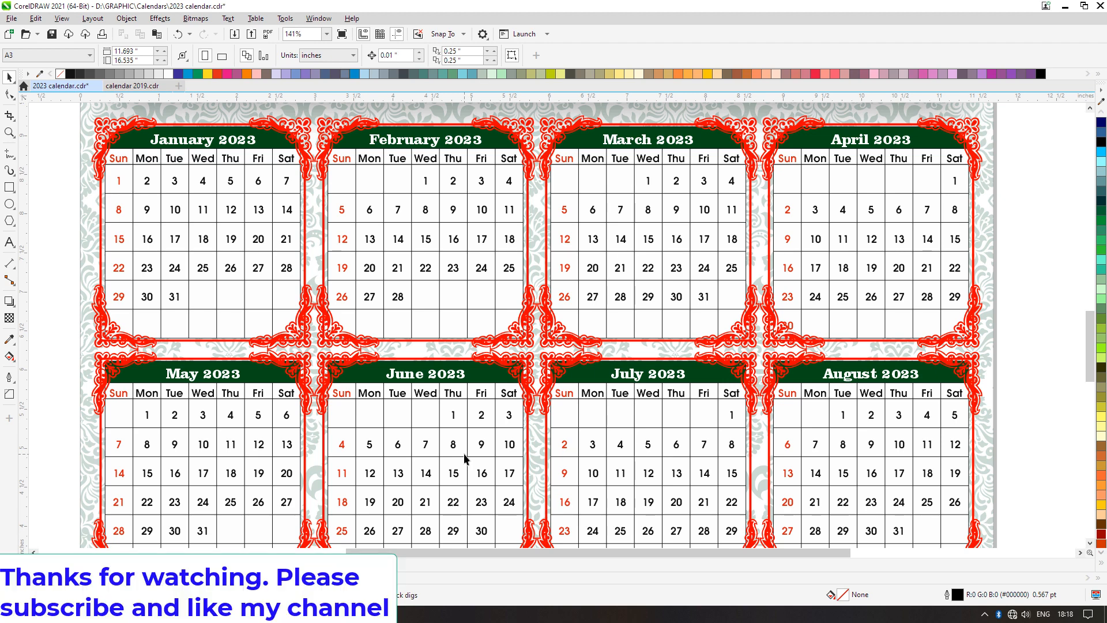
scroll(465, 459, down, 2)
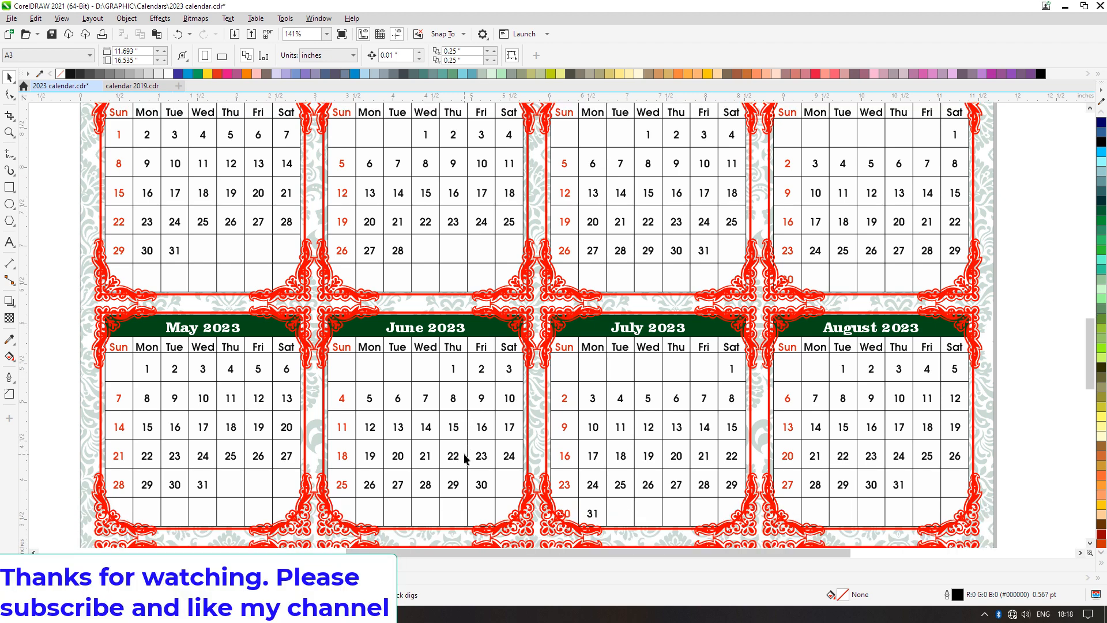